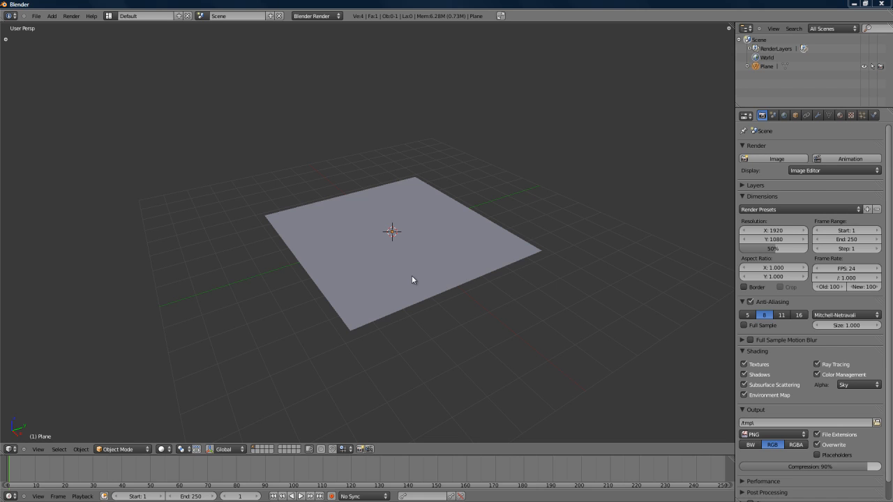
Step: Enter Edit Mode on the plane, pick corner vertices one at a time, and select all but the far corner together
right_click(415, 292)
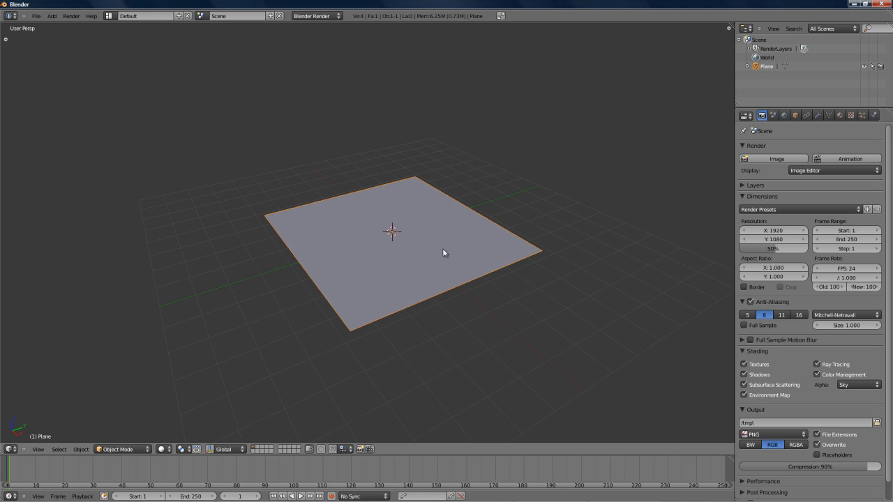
key(Tab)
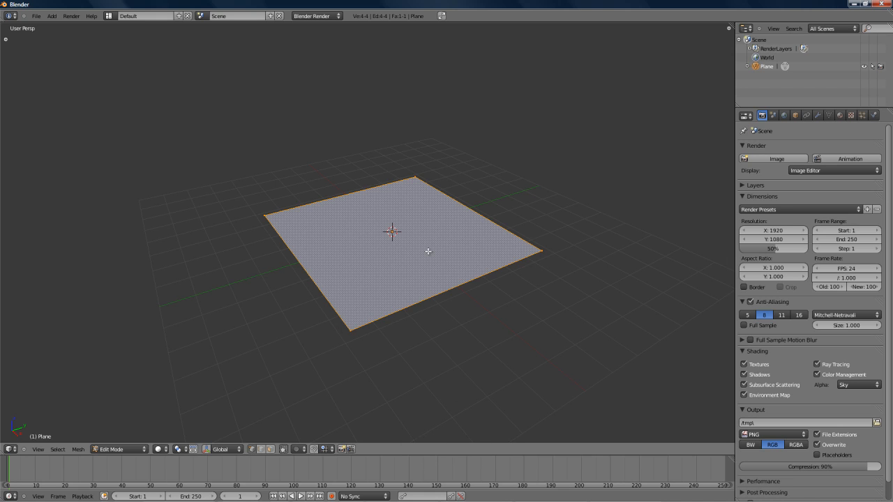
right_click(264, 218)
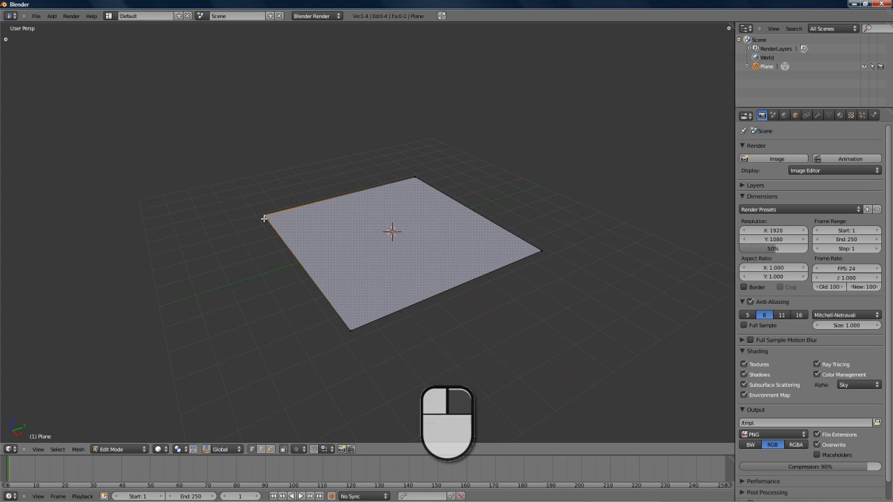
right_click(416, 178)
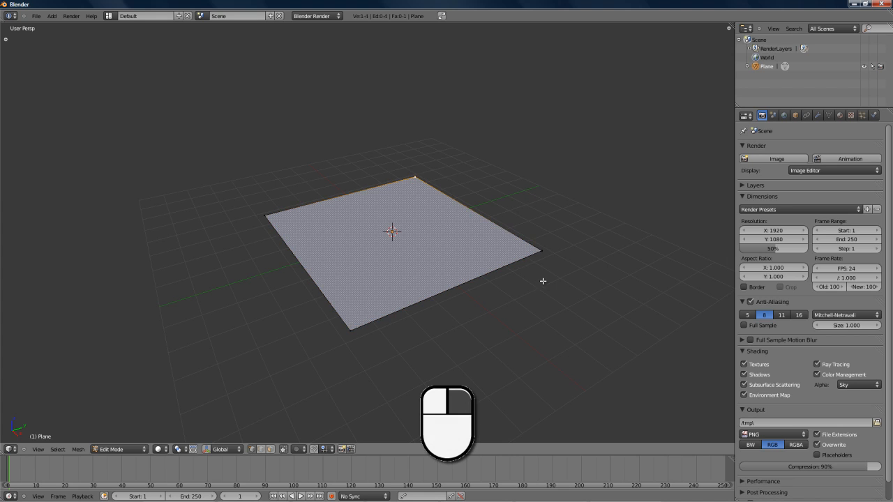
right_click(540, 252)
right_click(353, 329)
right_click(270, 214)
right_click(415, 177)
right_click(553, 258)
shift+right_click(335, 326)
shift+right_click(263, 223)
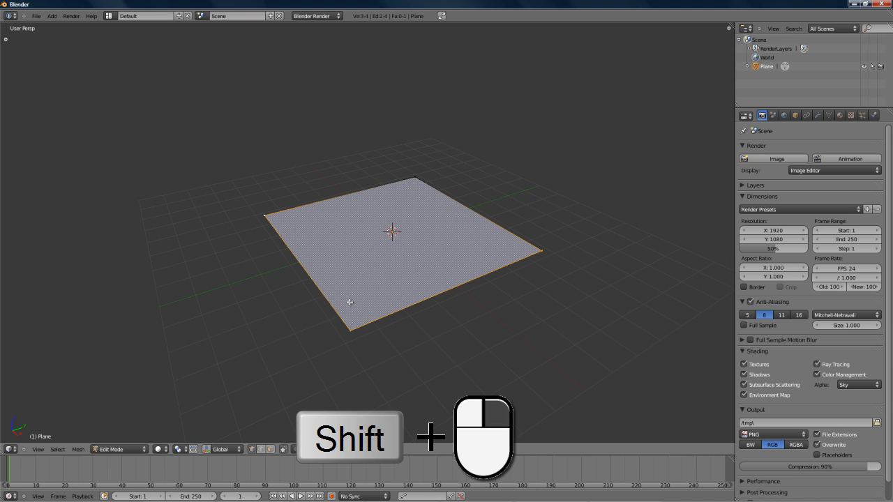
Step: Try moving, rotating and scaling the three selected corner vertices, cancelling each transform
key(g)
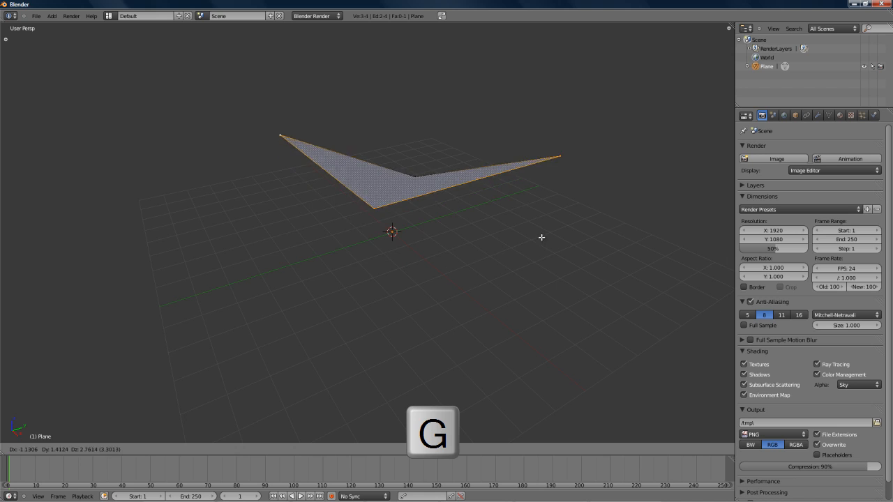
right_click(546, 277)
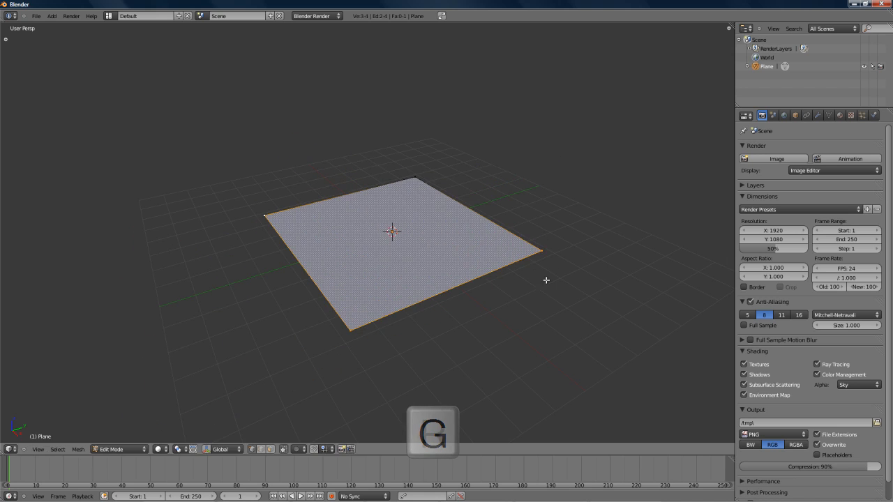
key(r)
right_click(472, 295)
key(s)
right_click(444, 287)
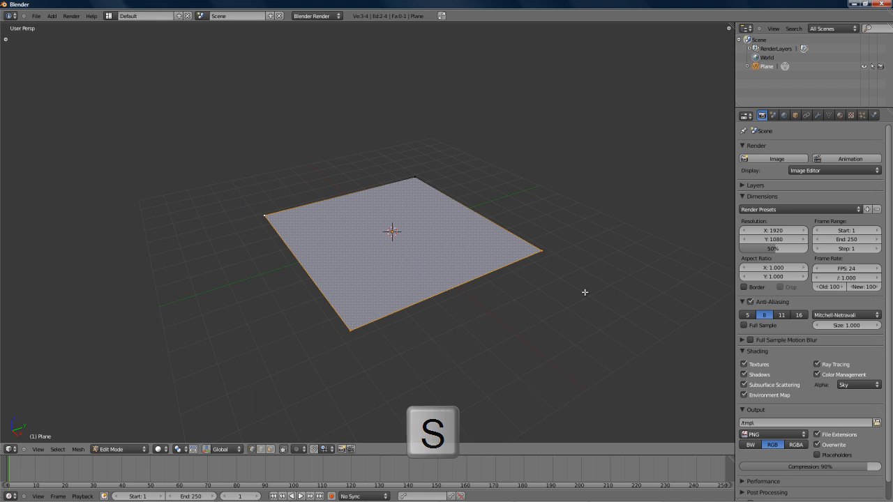
Step: Select all four corner vertices of the plane one by one
middle_drag(427, 285, 391, 327)
right_click(333, 162)
shift+right_click(232, 281)
shift+right_click(430, 371)
shift+right_click(488, 214)
scroll(477, 268, up, 1)
shift+middle_drag(477, 267, 492, 254)
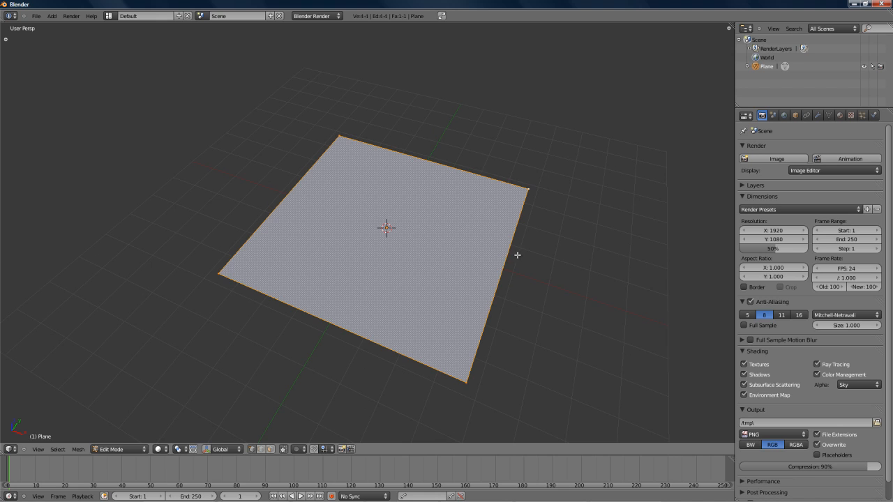
Step: Subdivide the selected plane three times into an 8 by 8 grid of faces
key(w)
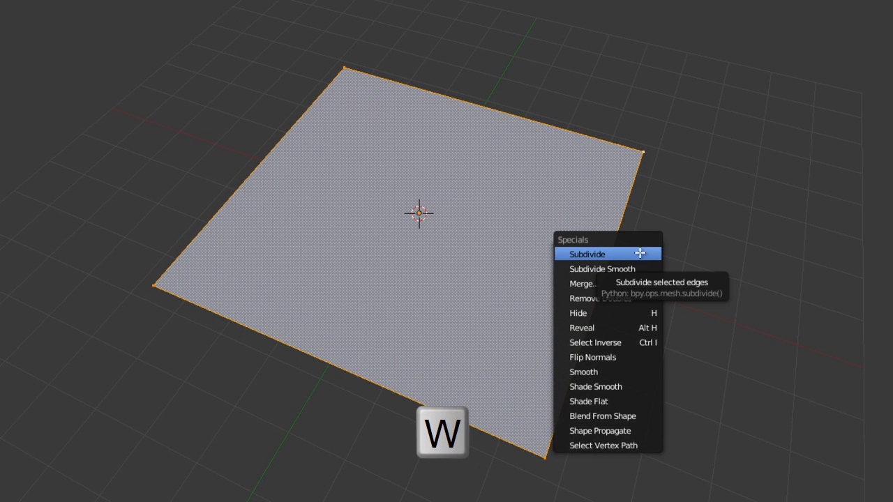
click(621, 254)
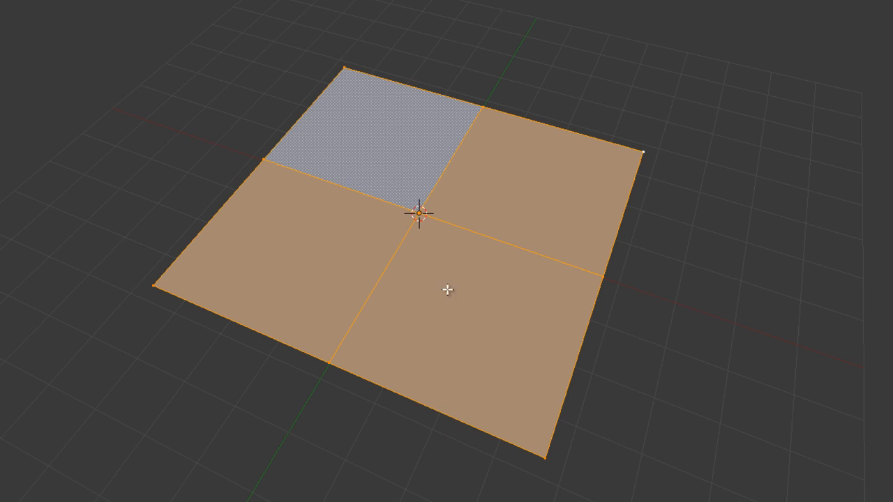
key(w)
click(793, 339)
key(w)
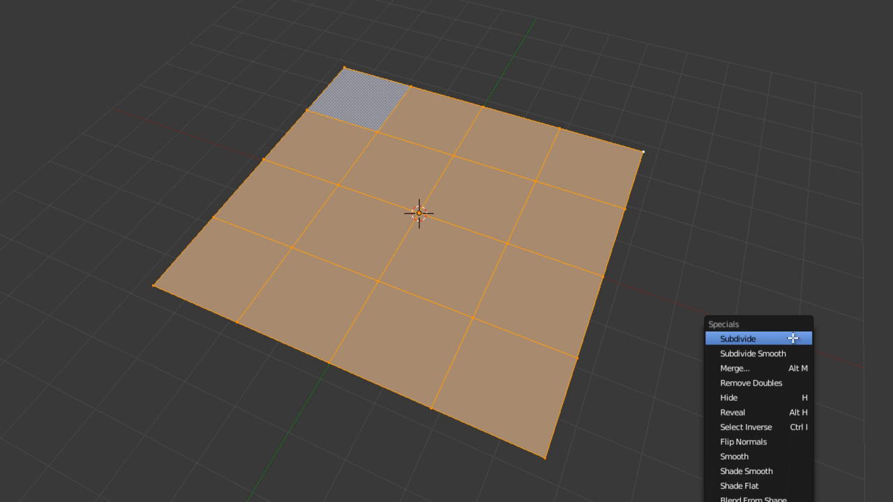
click(788, 338)
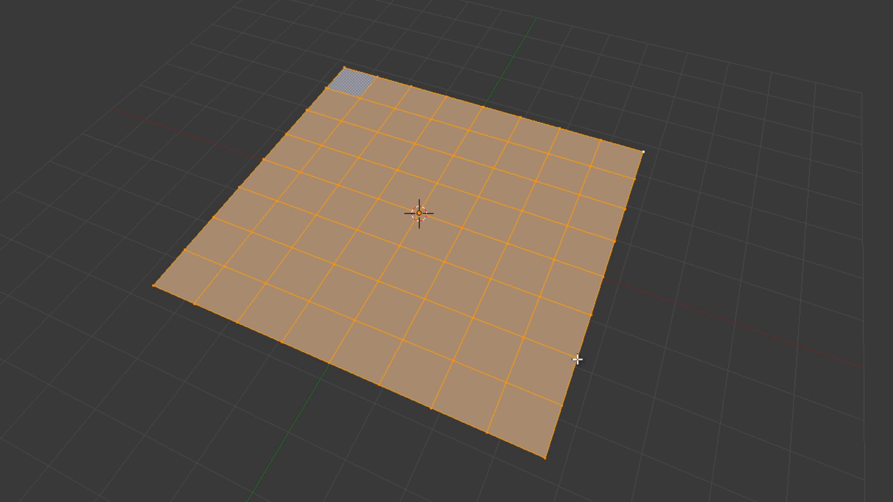
Step: Select the six vertices enclosing two adjacent faces next to the grid's center, one vertex at a time
scroll(568, 355, up, 1)
key(alt+F10)
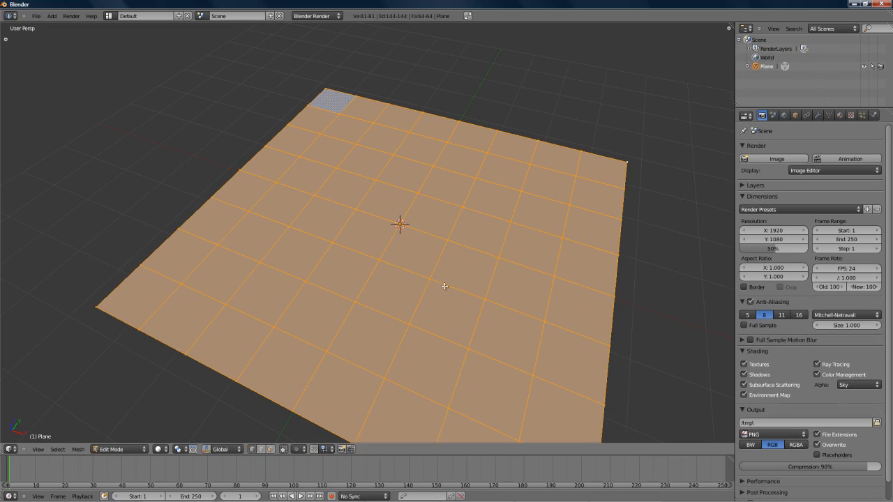
right_click(442, 283)
shift+right_click(386, 261)
shift+right_click(409, 220)
shift+right_click(446, 240)
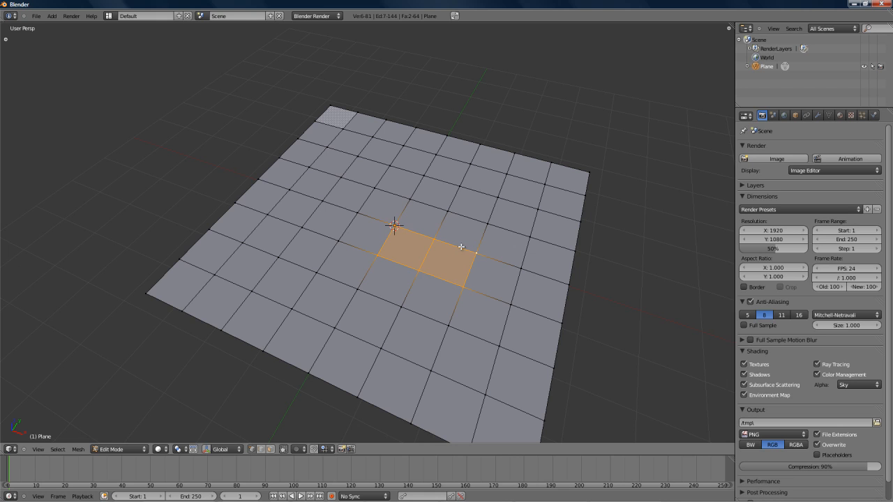
right_click(399, 229)
shift+right_click(434, 245)
shift+right_click(469, 251)
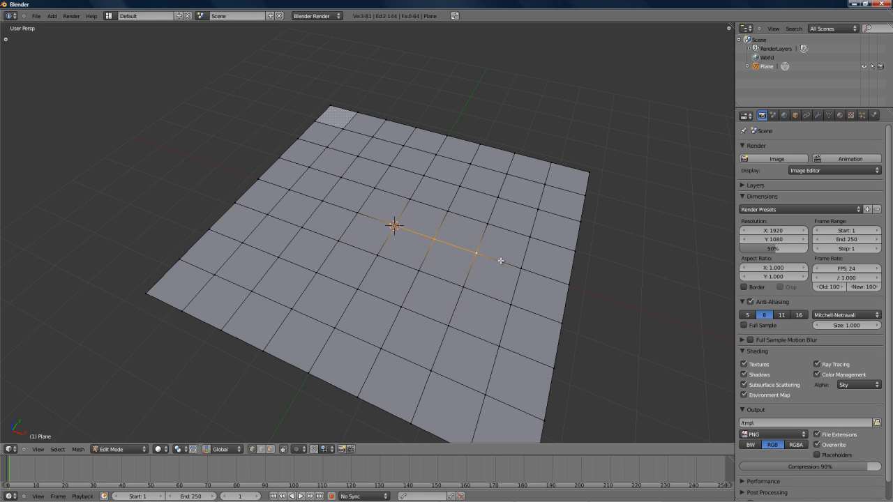
shift+right_click(462, 286)
shift+right_click(419, 270)
shift+right_click(378, 255)
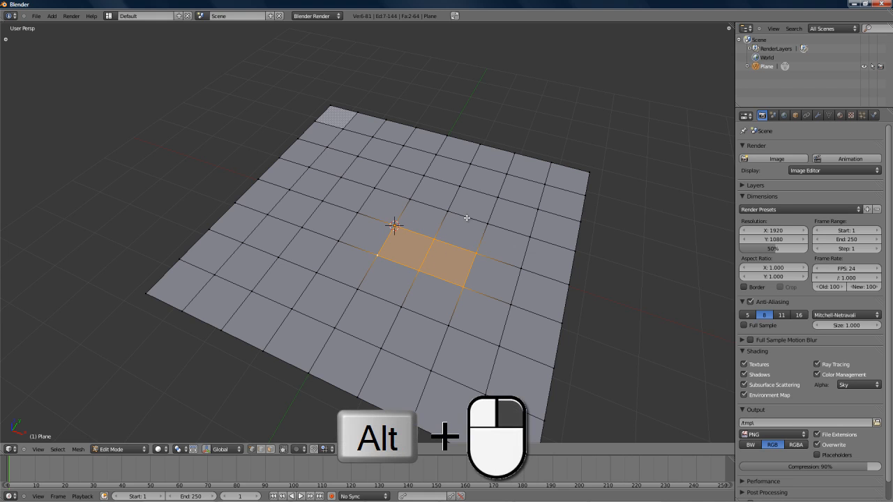
Step: Select several edge loops across the grid in turn, ending with the row of faces next to its center
alt+right_click(466, 218)
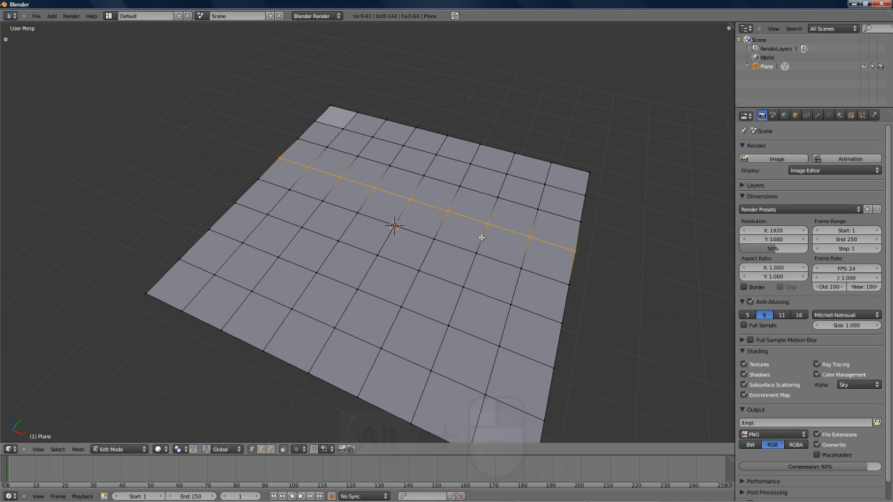
alt+right_click(481, 237)
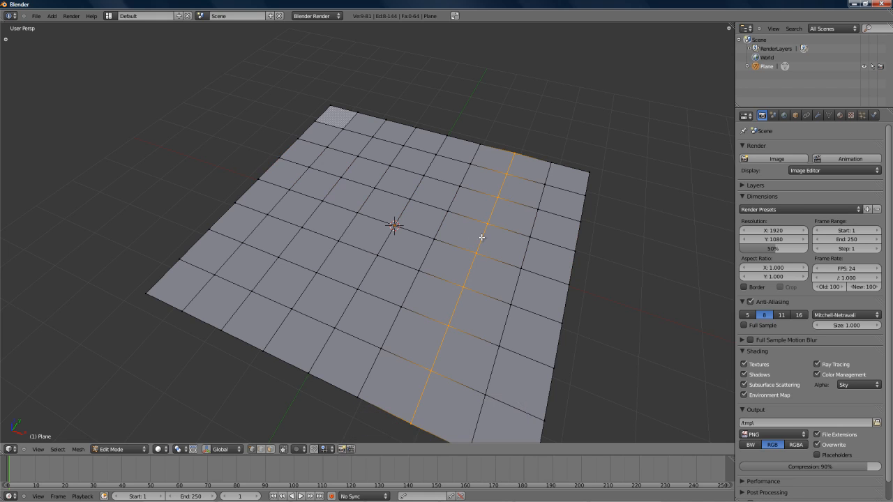
alt+right_click(418, 235)
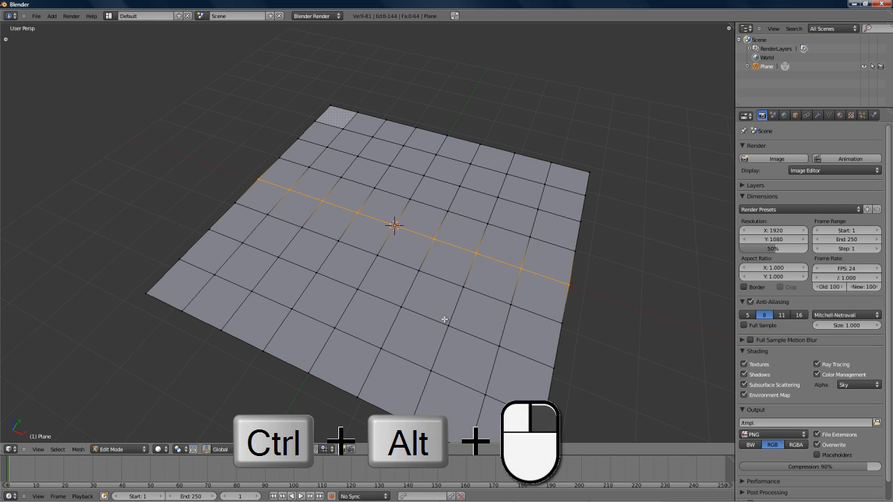
ctrl+alt+right_click(426, 257)
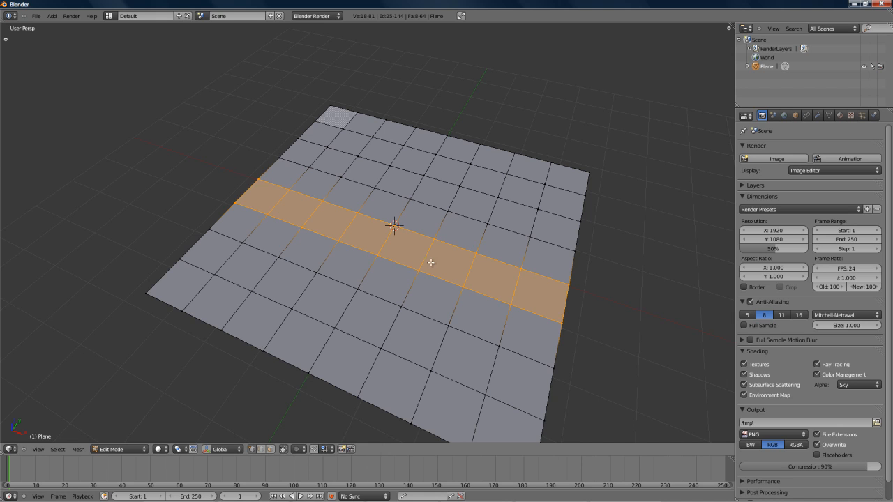
Step: Duplicate a grid vertex outside the plane and extrude it twice to form two connected loose edges
mouse_move(517, 307)
middle_down()
mouse_move(453, 281)
mouse_move(518, 309)
middle_up()
shift+middle_drag(574, 309, 477, 286)
right_click(437, 293)
key(shift+d)
click(506, 307)
key(e)
click(588, 347)
key(e)
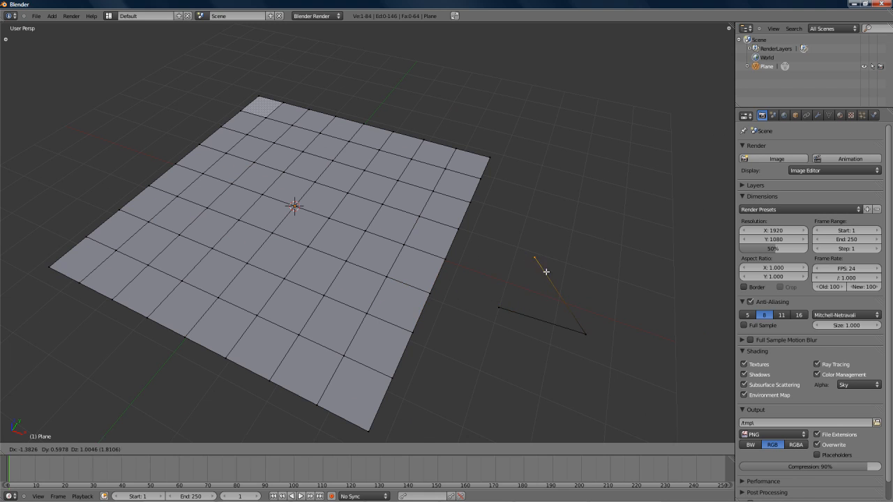
click(543, 271)
Step: Fill a triangular face between the three loose vertices beside the grid
scroll(540, 279, up, 2)
shift+middle_drag(538, 287, 447, 277)
right_click(380, 284)
shift+right_click(459, 191)
shift+right_click(552, 337)
key(f)
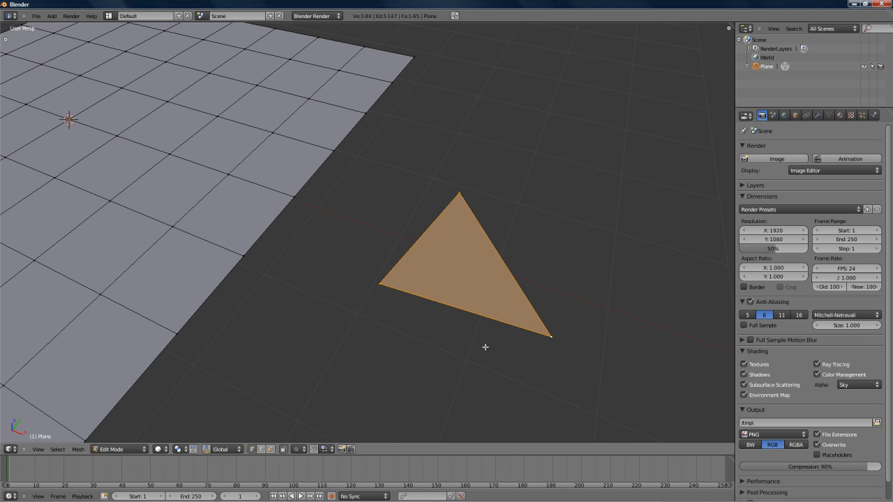
scroll(460, 336, down, 5)
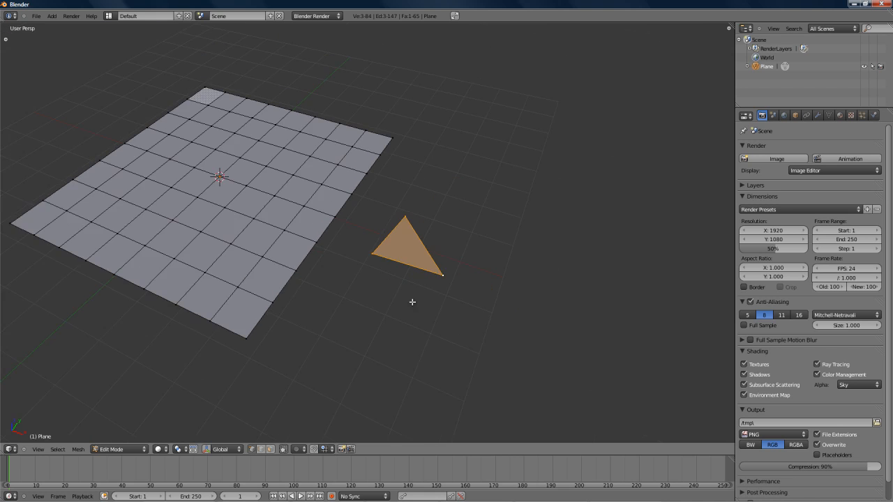
shift+middle_drag(295, 297, 339, 295)
scroll(346, 297, up, 1)
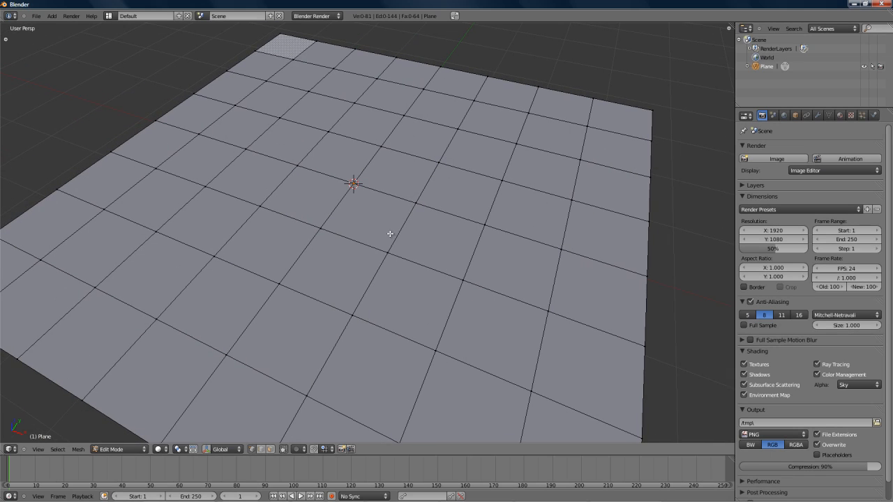
Step: Merge two neighbouring vertices near the middle of the grid at their center
right_click(392, 247)
shift+right_click(465, 282)
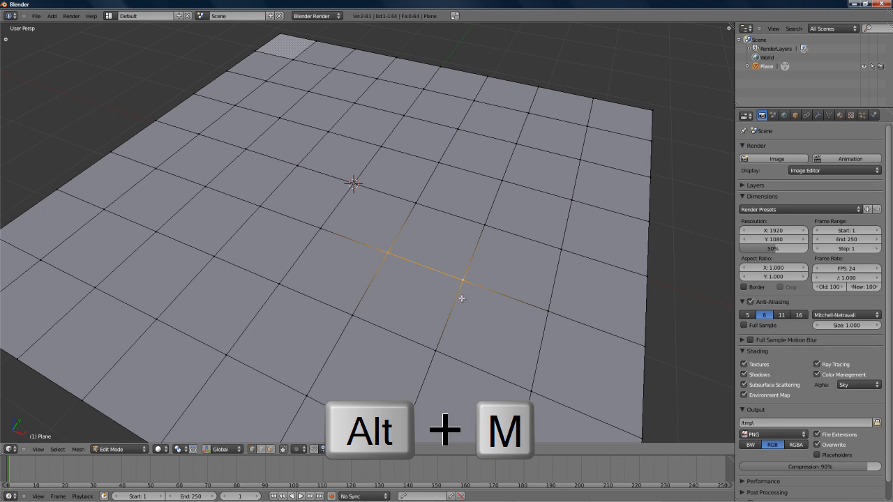
key(alt+m)
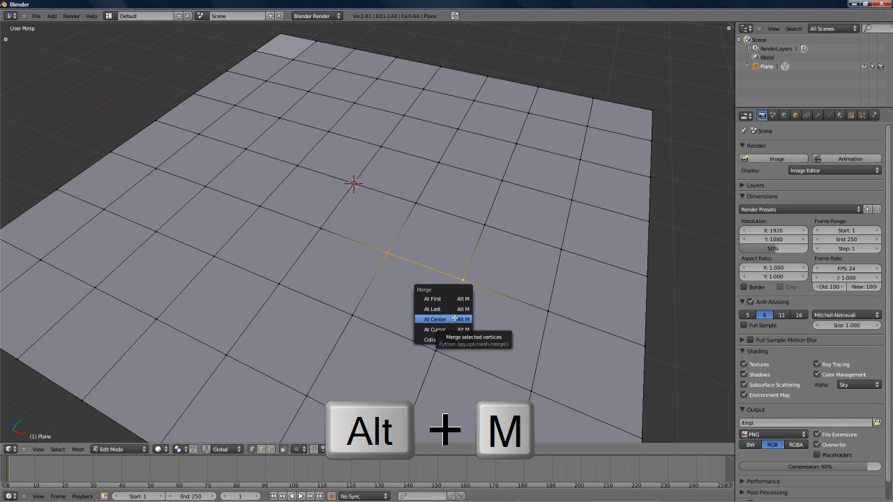
click(454, 319)
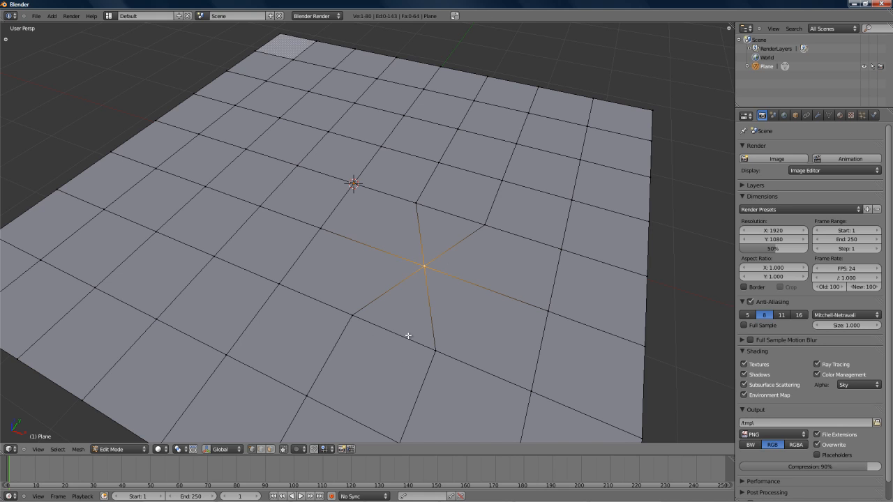
Step: Select the edge loops on either side of the merged vertex, and the three vertices of one adjoining triangle
alt+right_click(491, 210)
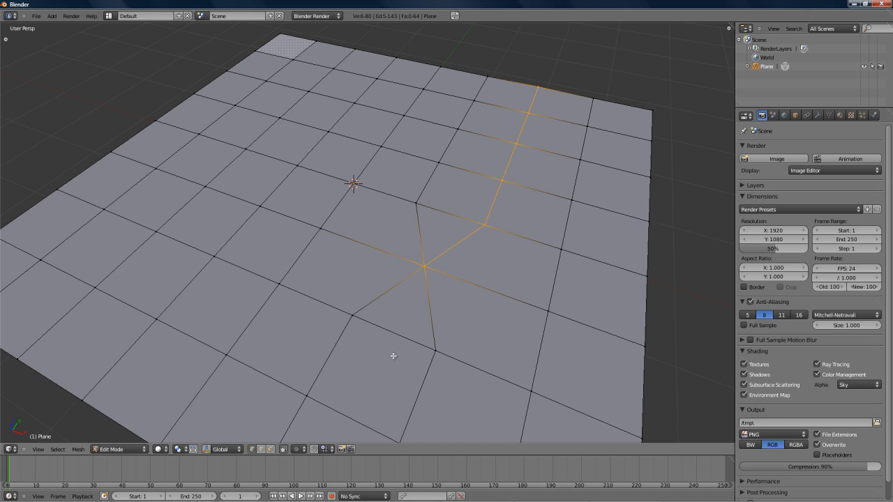
alt+right_click(427, 378)
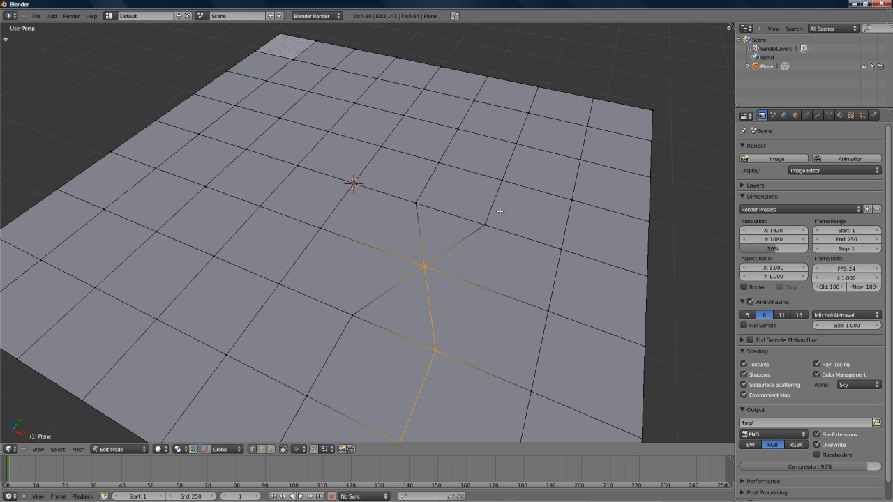
right_click(427, 268)
shift+right_click(417, 205)
shift+right_click(486, 227)
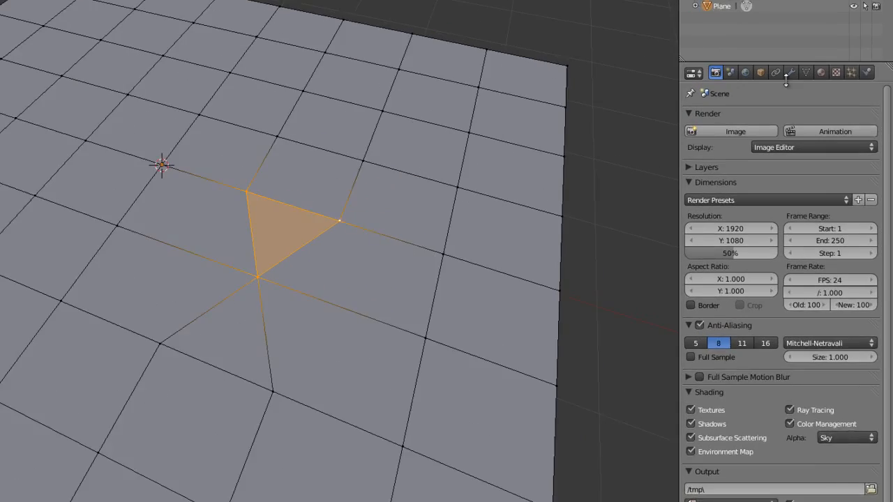
Step: Add a Subdivision Surface modifier to the plane
click(817, 116)
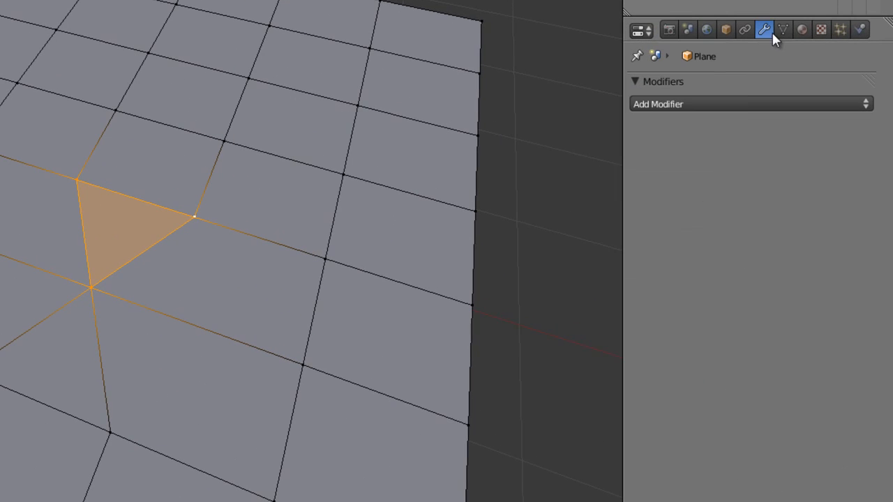
click(740, 104)
click(589, 331)
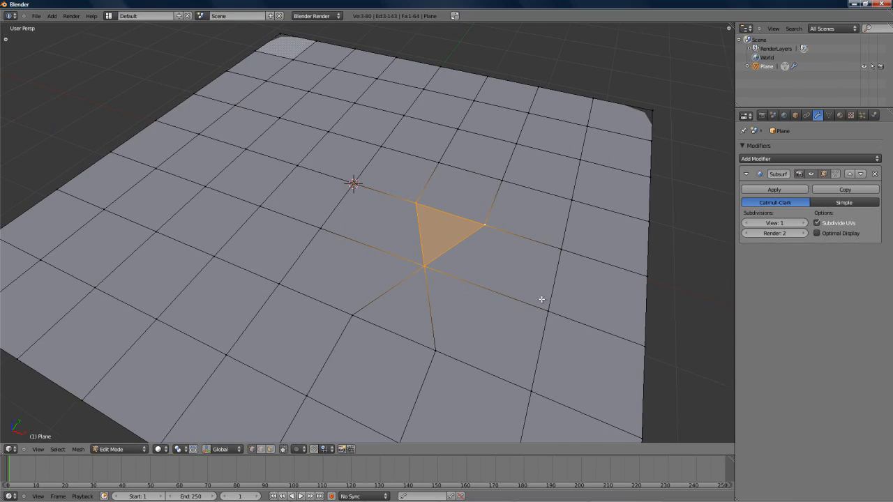
Step: Select the straight edge loop running through the merged vertex across the plane
middle_drag(541, 299, 485, 271)
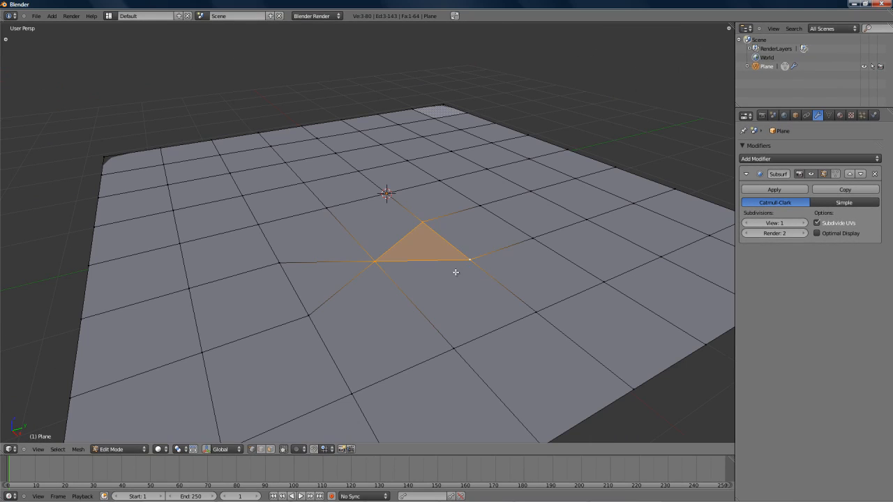
alt+right_click(393, 279)
alt+right_click(363, 236)
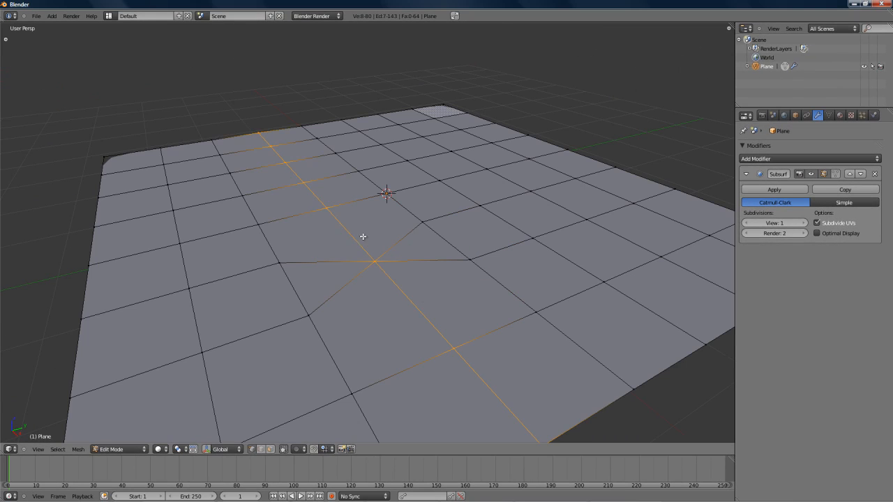
Step: Move the selected edge loop, and move a single vertex beside the merged vertex along the Z axis
key(g)
click(392, 224)
right_click(362, 205)
middle_drag(414, 259, 481, 308)
key(g)
click(479, 238)
key(z)
mouse_move(479, 237)
middle_down()
mouse_move(498, 244)
mouse_move(440, 231)
mouse_move(454, 273)
mouse_move(468, 196)
mouse_move(481, 189)
middle_up()
Step: Raise another vertex near the merged vertex along the Z axis
right_click(482, 267)
key(z)
key(g)
click(483, 186)
key(z)
right_click(438, 230)
key(z)
Step: Set the Subdivision Surface modifier's view subdivisions to 3 and check the smoothed plane in Object Mode
click(804, 223)
click(804, 223)
key(Tab)
middle_drag(506, 230, 570, 206)
key(Tab)
Step: Pull a vertex in the triangle area up into a tall peak and inspect the surrounding surface in Object Mode
right_click(383, 135)
key(g)
click(357, 33)
key(Tab)
middle_drag(435, 170, 387, 255)
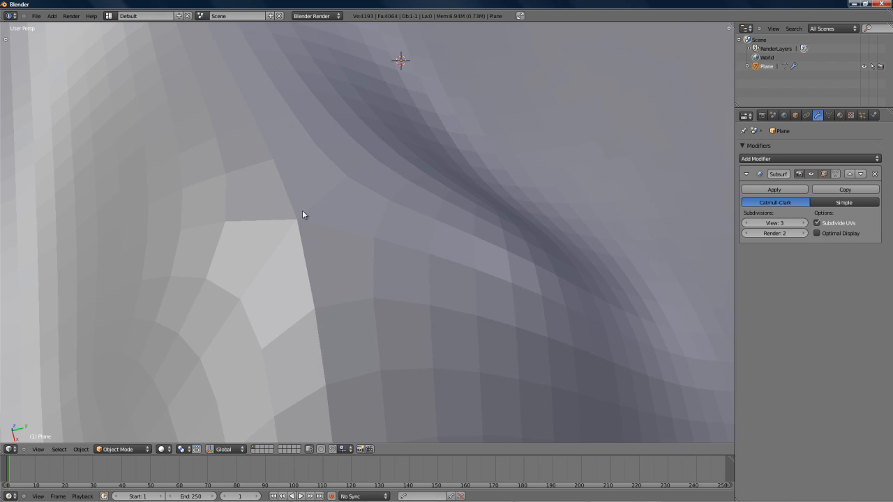
scroll(318, 241, down, 4)
middle_drag(349, 275, 487, 263)
scroll(491, 260, up, 1)
shift+middle_drag(530, 300, 434, 235)
Step: Raise three neighbouring vertices in the all-quad area near the plane's corner along Z and inspect the smoothed bump in Object Mode
key(Tab)
scroll(439, 251, down, 3)
middle_drag(460, 314, 480, 279)
right_click(481, 272)
shift+right_click(558, 197)
shift+right_click(532, 231)
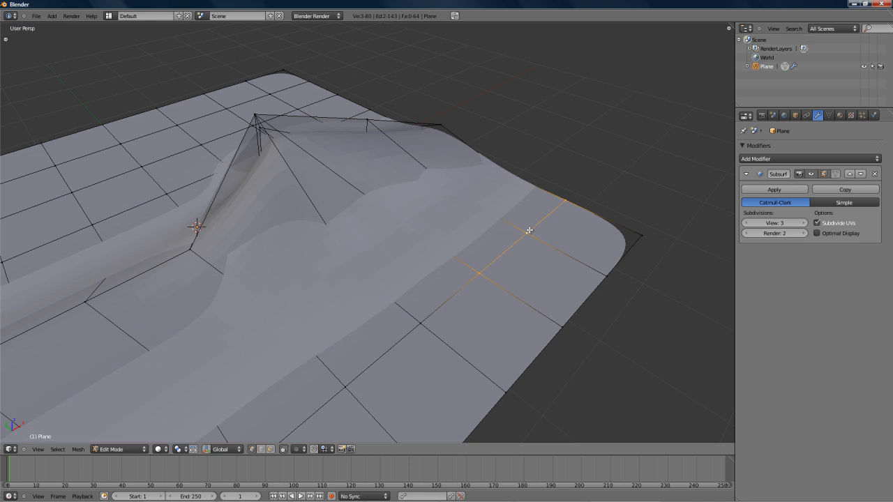
key(g)
key(z)
click(530, 176)
key(Tab)
middle_drag(516, 213, 446, 246)
scroll(545, 238, up, 1)
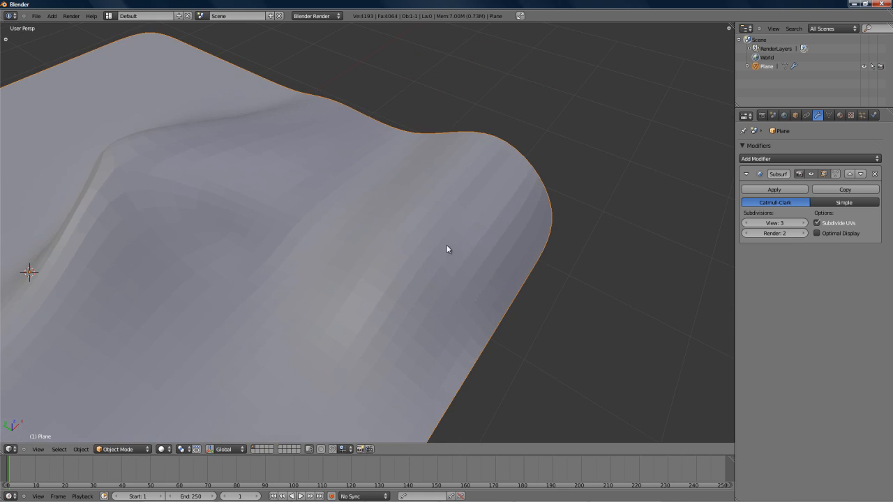
Step: Merge the four corner vertices of one face near the middle of the flat grid at their center
key(Tab)
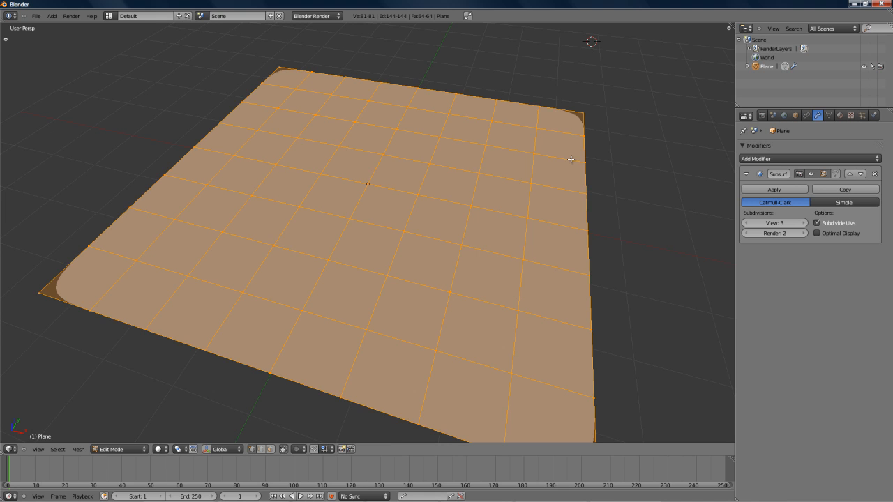
key(a)
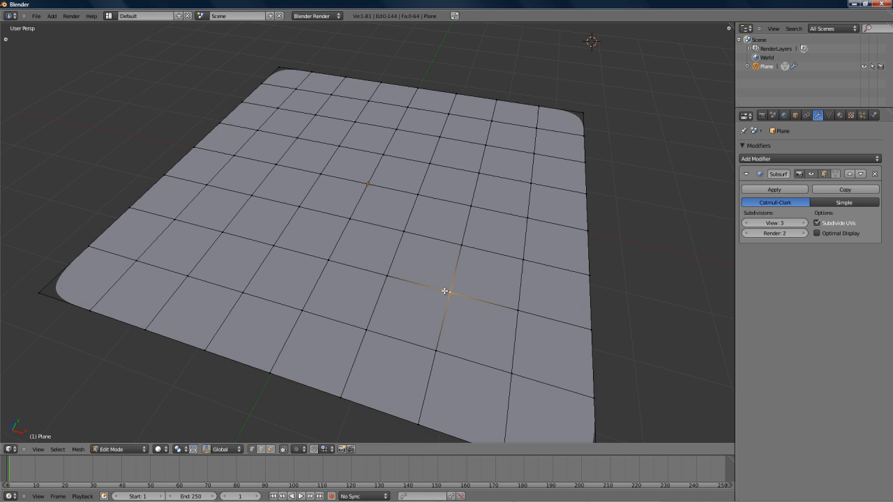
click(404, 279)
shift+click(398, 239)
shift+click(463, 243)
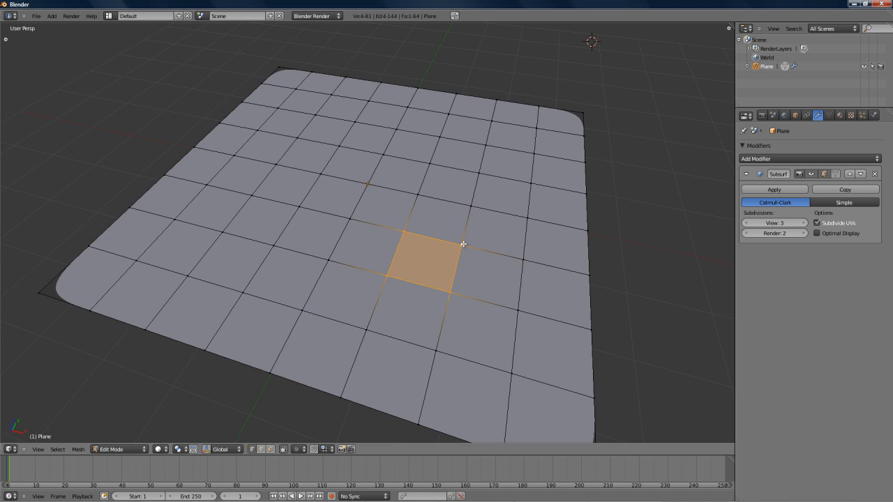
key(alt+m)
click(463, 245)
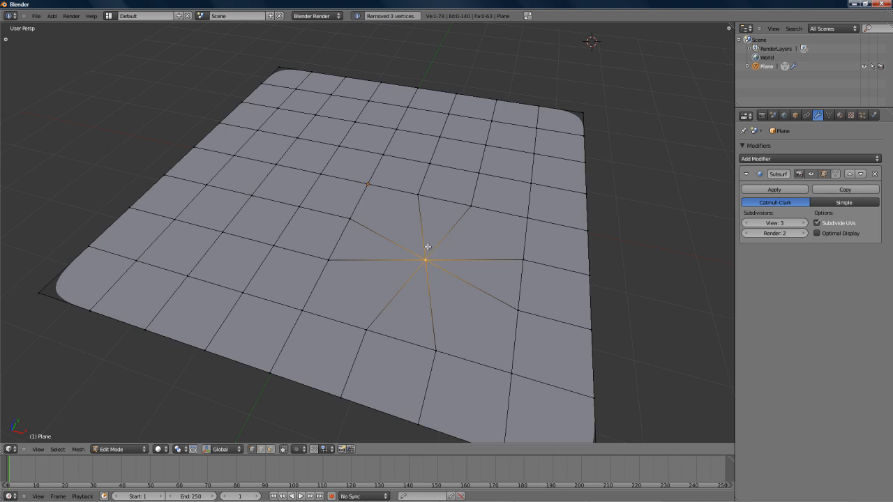
key(KP_Decimal)
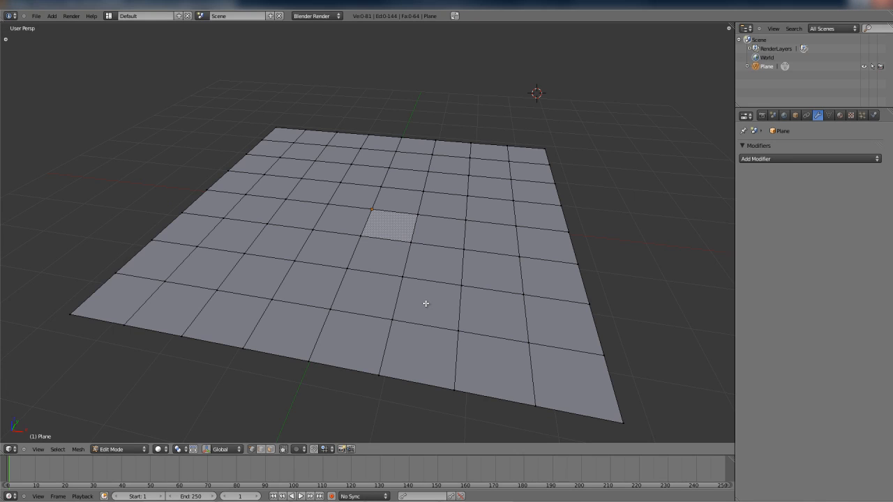
Step: Switch to edge select mode, select a stepped run of individual edges plus a few separate ones, and clear the selection
key(ctrl+Tab)
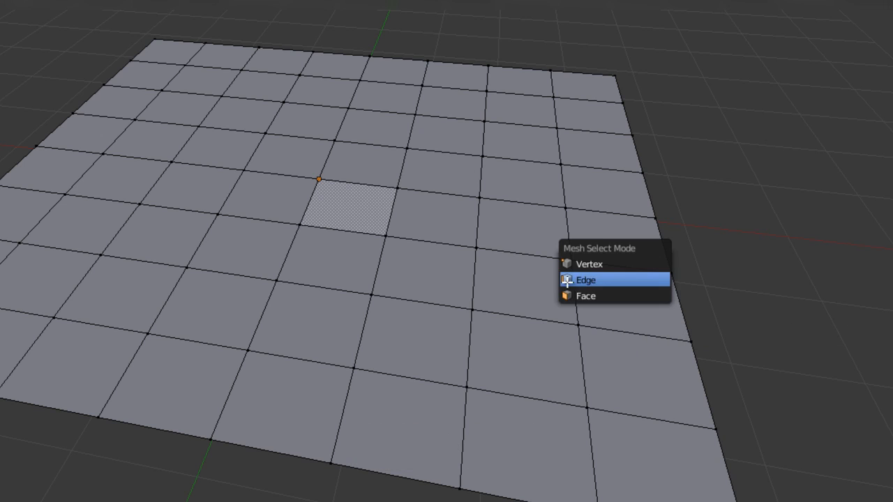
click(566, 280)
right_click(531, 254)
shift+right_click(439, 239)
shift+right_click(470, 279)
shift+right_click(432, 305)
shift+right_click(369, 327)
shift+right_click(359, 401)
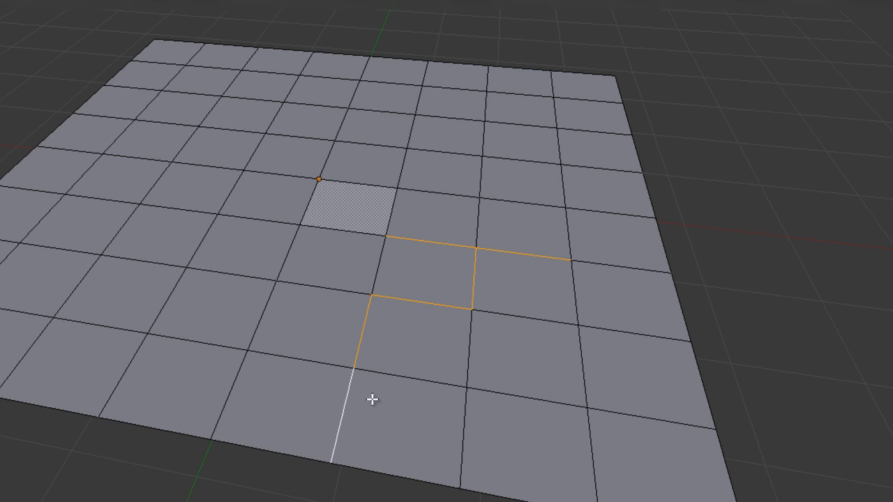
shift+right_click(456, 415)
shift+right_click(600, 365)
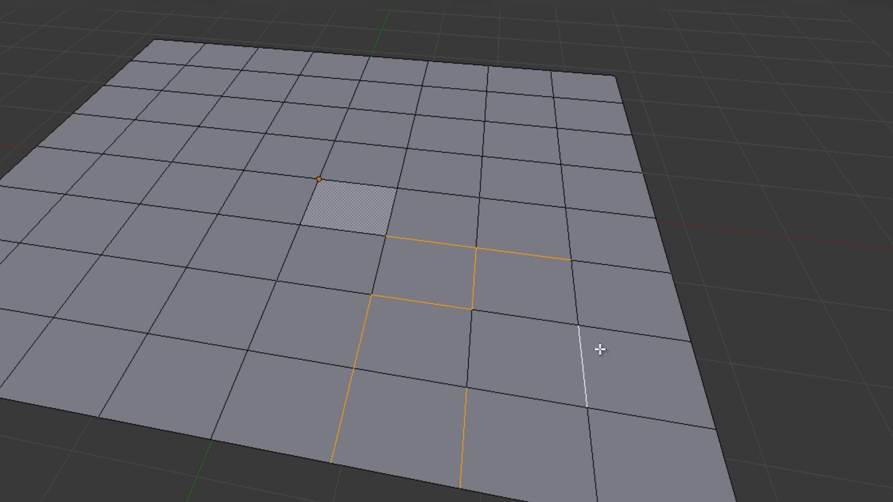
shift+right_click(662, 335)
key(a)
Step: Switch to face select mode and select several individual faces of the grid one after another
key(ctrl+Tab)
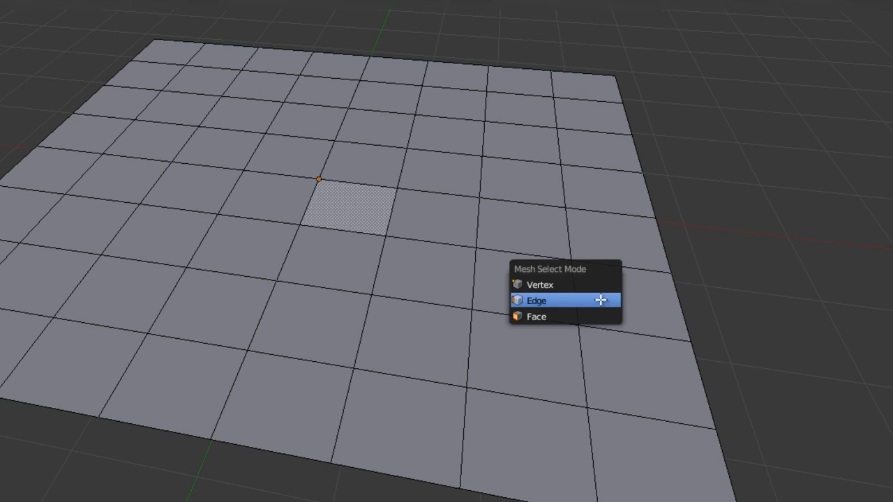
click(602, 310)
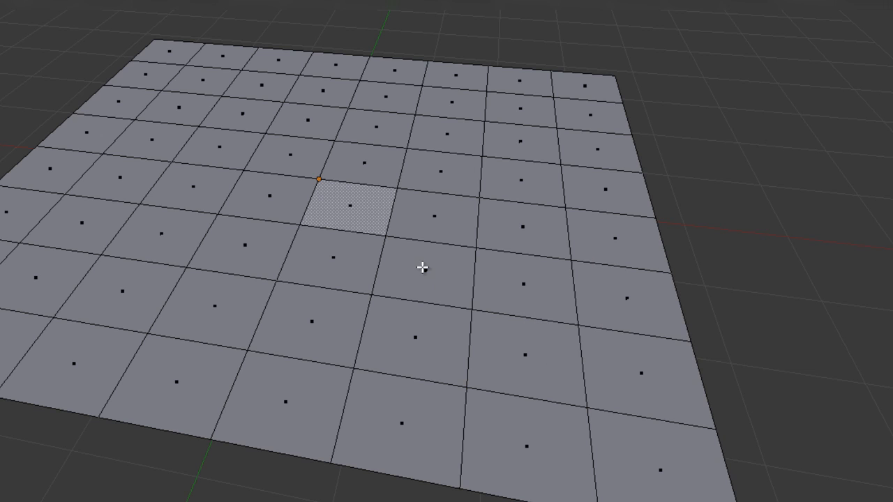
right_click(436, 217)
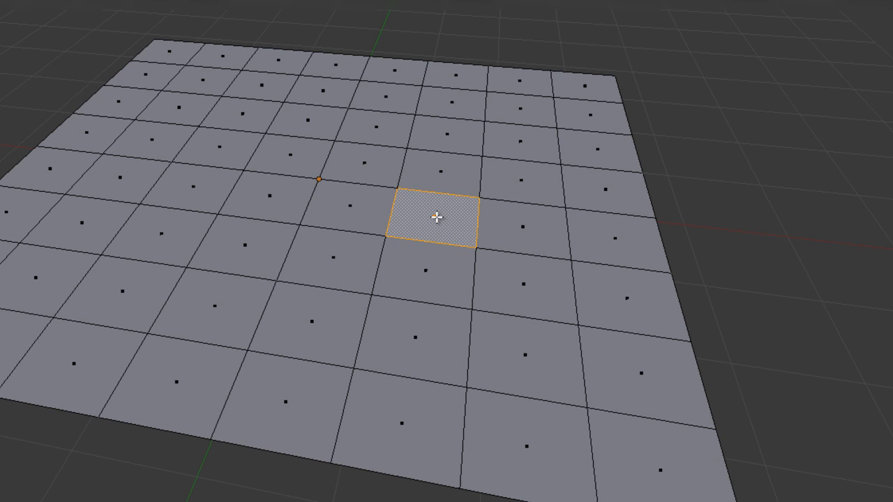
right_click(535, 231)
right_click(614, 234)
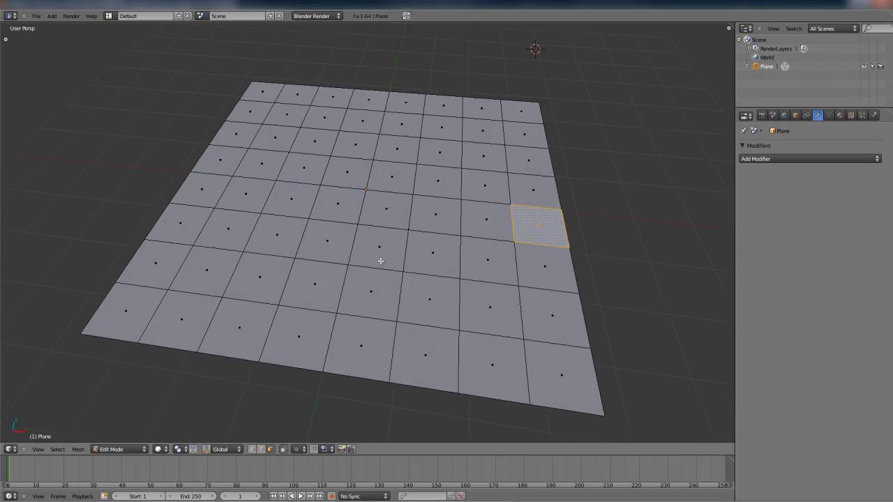
mouse_move(381, 261)
middle_down()
mouse_move(390, 283)
mouse_move(393, 253)
middle_up()
scroll(390, 283, down, 3)
right_click(353, 224)
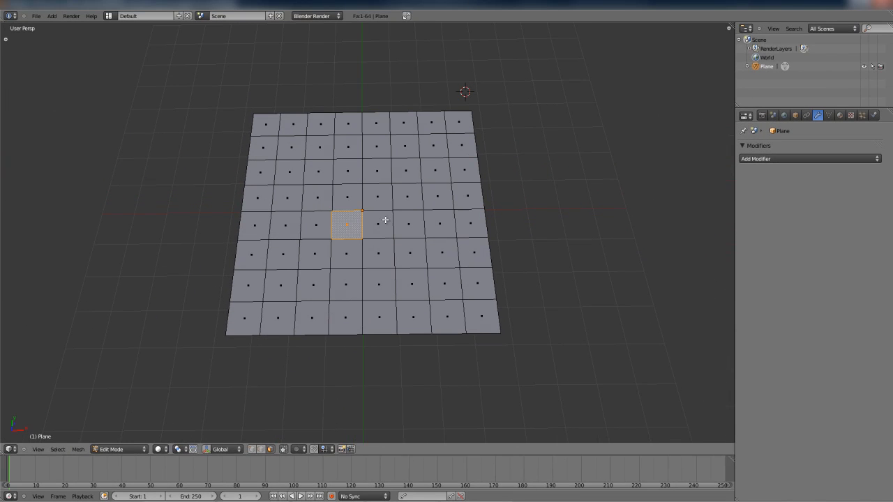
Step: Box-select the central 4 by 4 block of faces
middle_drag(369, 215, 370, 234)
key(b)
drag(305, 152, 418, 259)
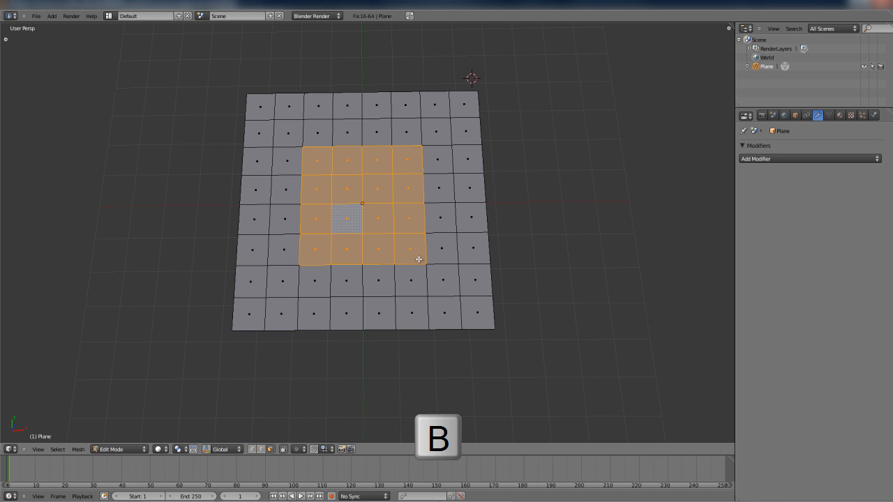
scroll(416, 258, up, 4)
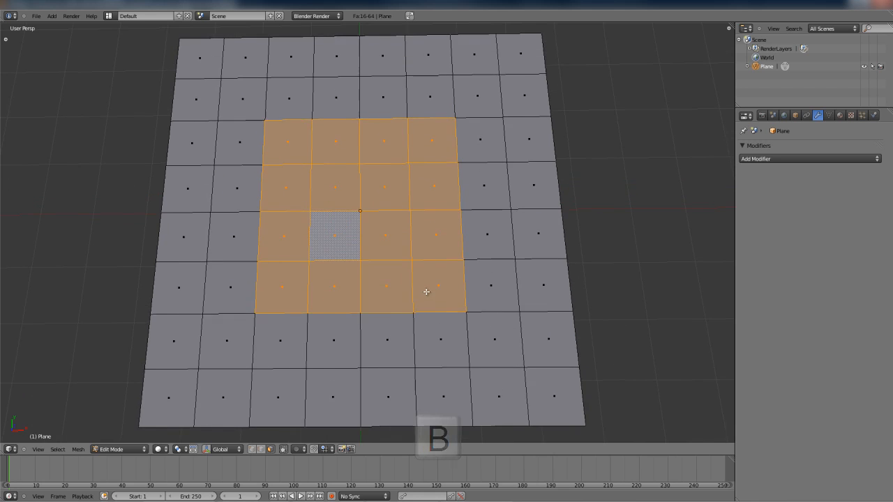
Step: Extrude the selected faces in place and scale them inward to about 0.8 to form a surrounding ring of faces
key(e)
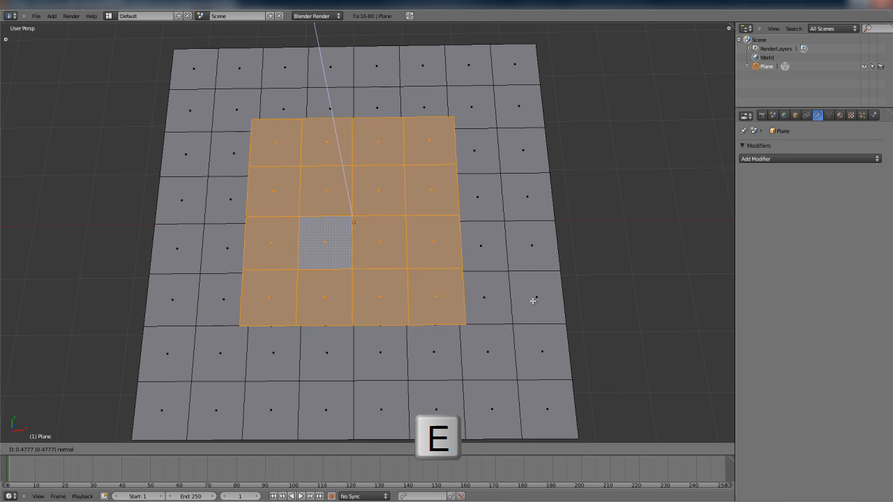
click(535, 307)
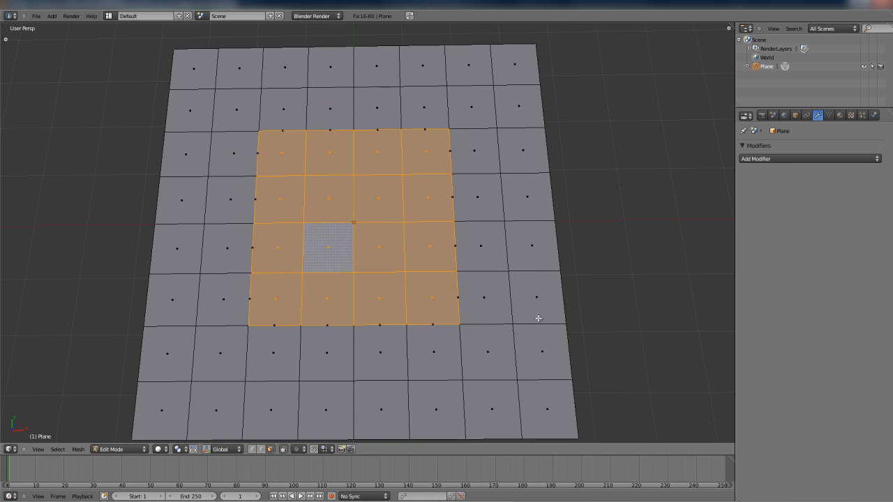
key(s)
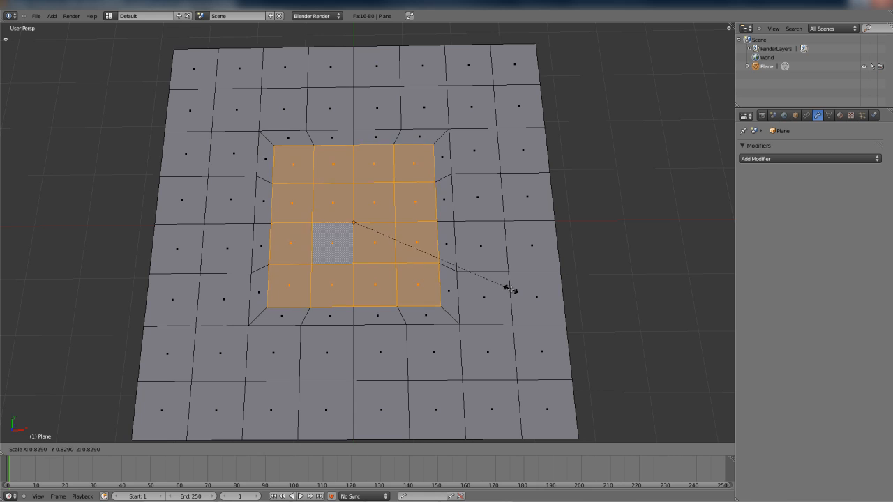
click(504, 281)
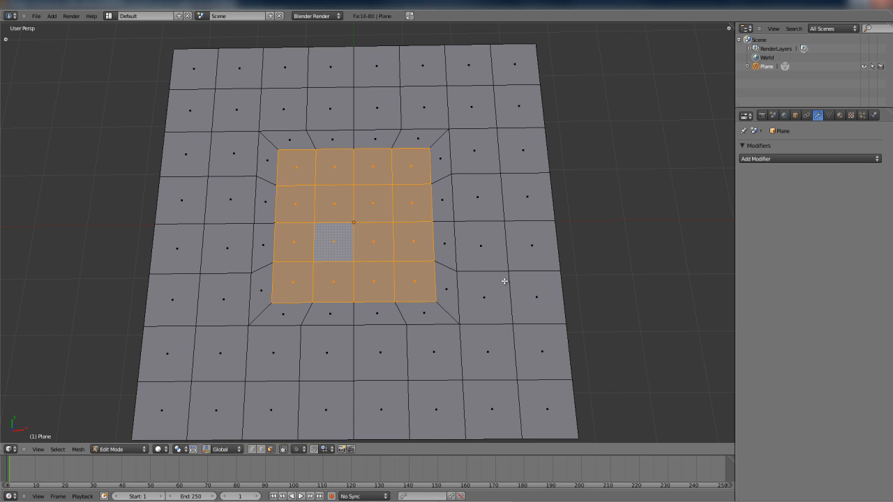
Step: Switch to vertex select mode, clear the selection, and select the face loop surrounding the inset center block
middle_drag(434, 206, 422, 177)
key(ctrl+Tab)
click(424, 168)
scroll(447, 237, up, 4)
middle_drag(451, 235, 450, 176)
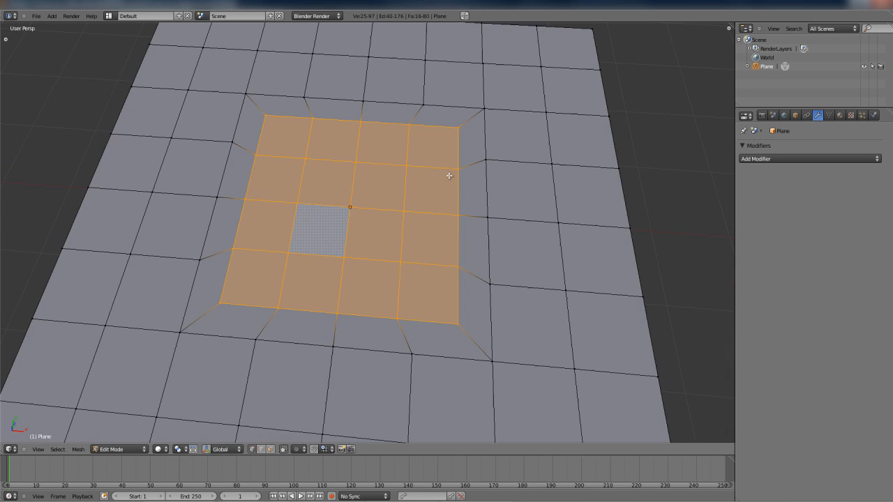
key(a)
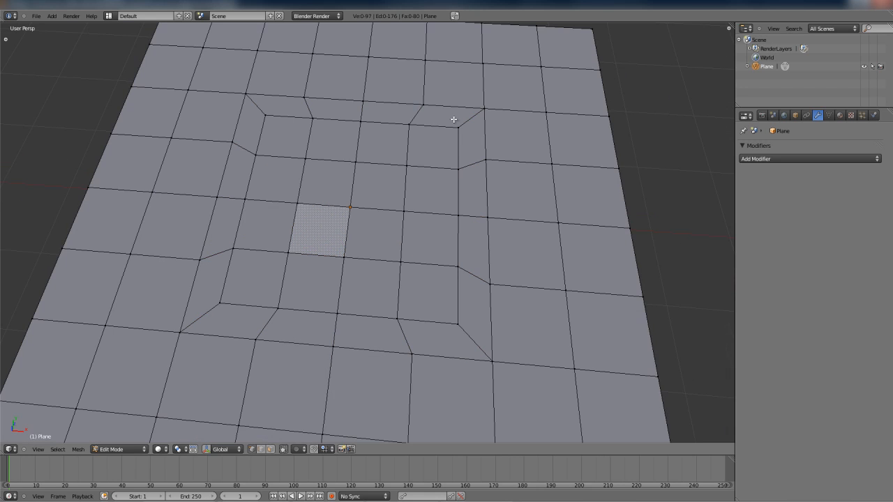
ctrl+alt+click(475, 272)
ctrl+alt+click(476, 270)
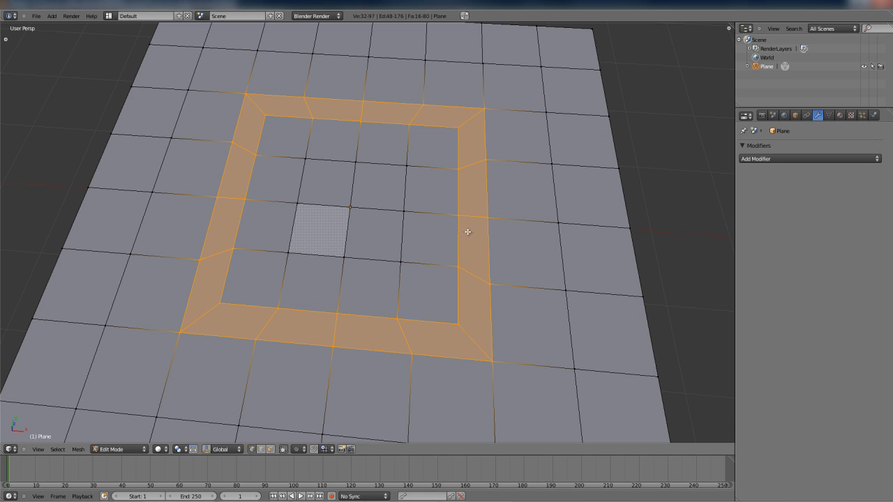
Step: Add an edge loop around the face ring, slid toward its inner border at about 0.42
key(ctrl+r)
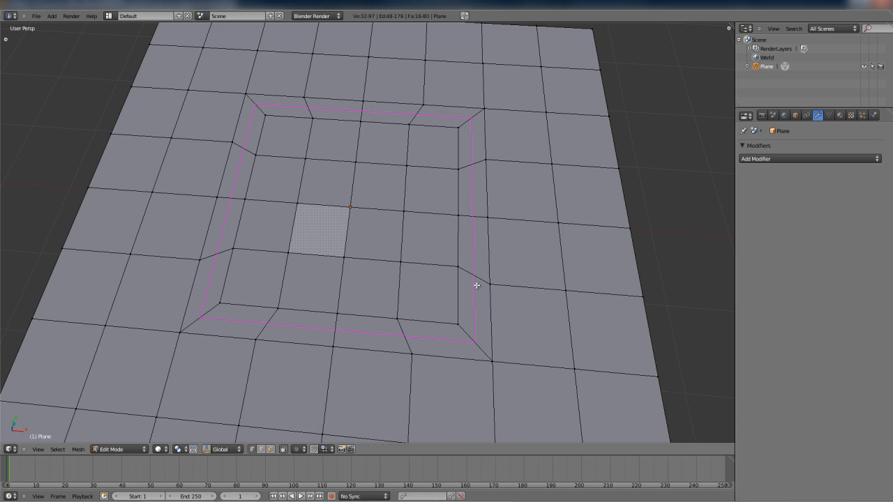
click(476, 285)
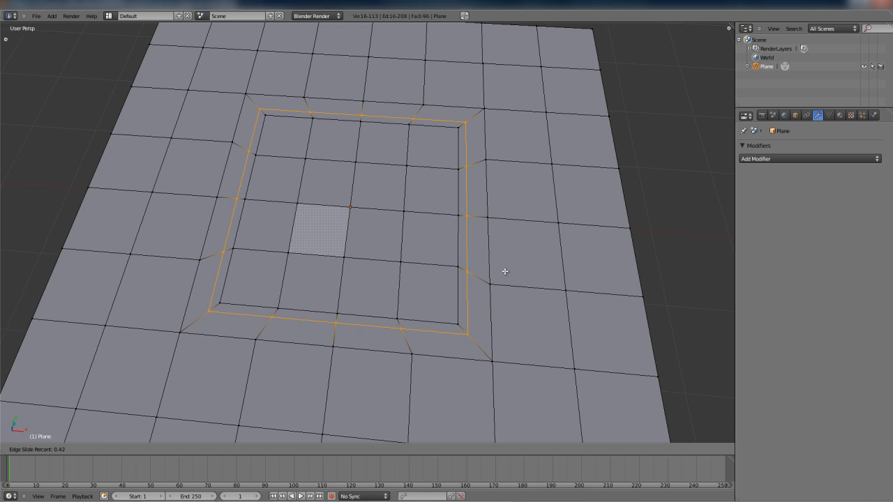
click(505, 271)
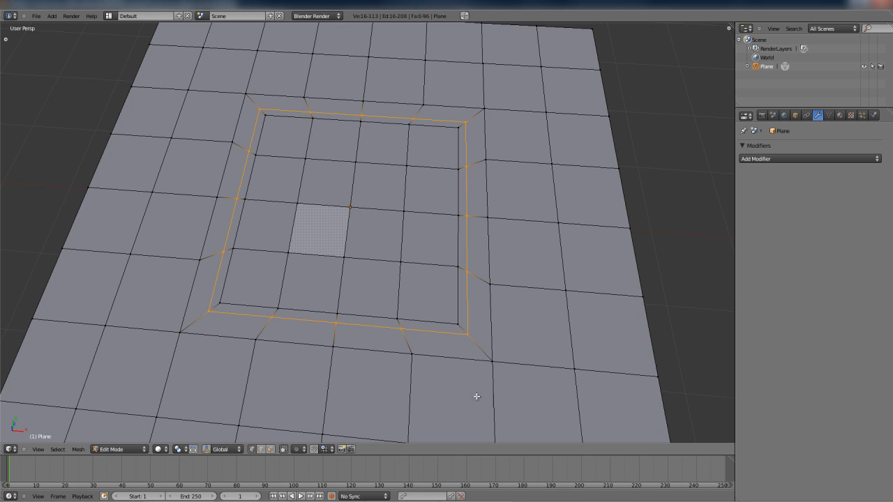
Step: Select the narrow inner face loop, the wider outer face loop, and the edge loop between them in turn
middle_drag(489, 338, 466, 305)
alt+shift+click(465, 296)
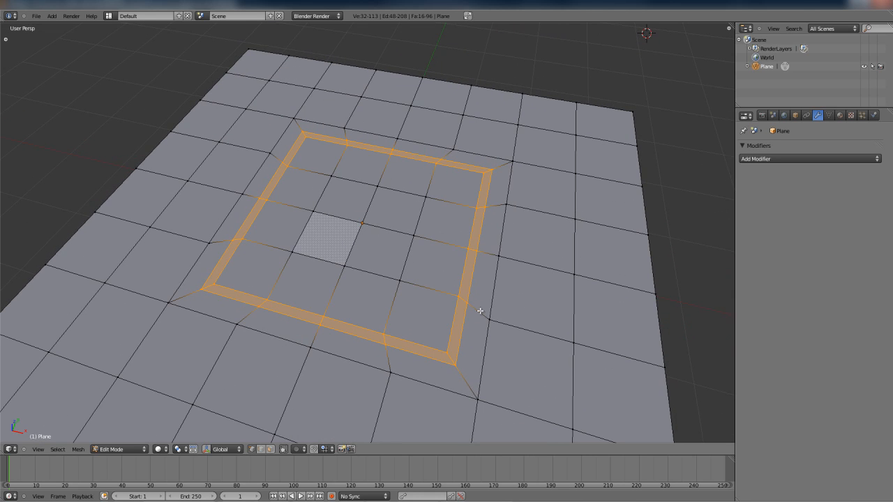
ctrl+alt+right_click(480, 311)
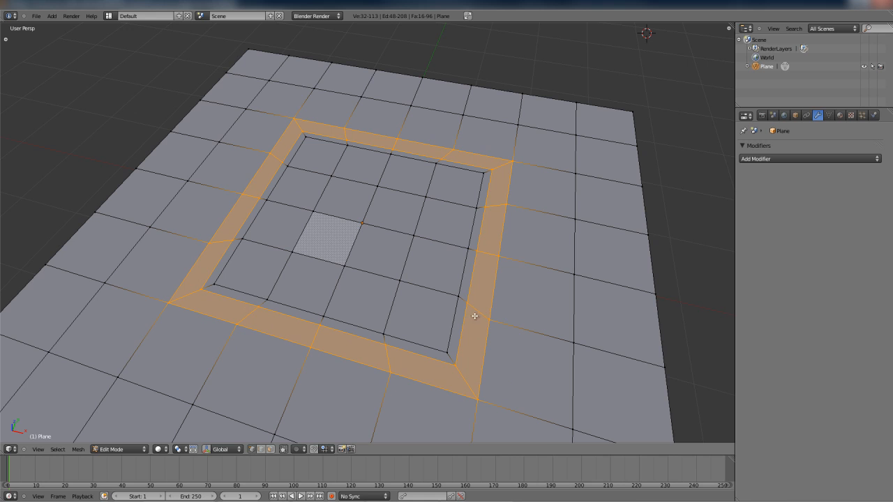
alt+right_click(465, 320)
middle_drag(463, 323, 476, 297)
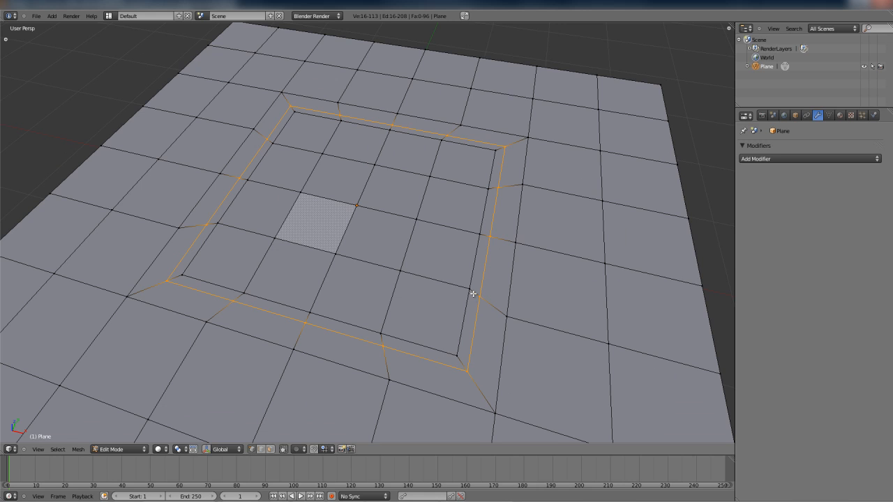
Step: Add another edge loop inside the narrow inner ring with a slide of about 0.27, and select the face loop just outside it
key(ctrl+z)
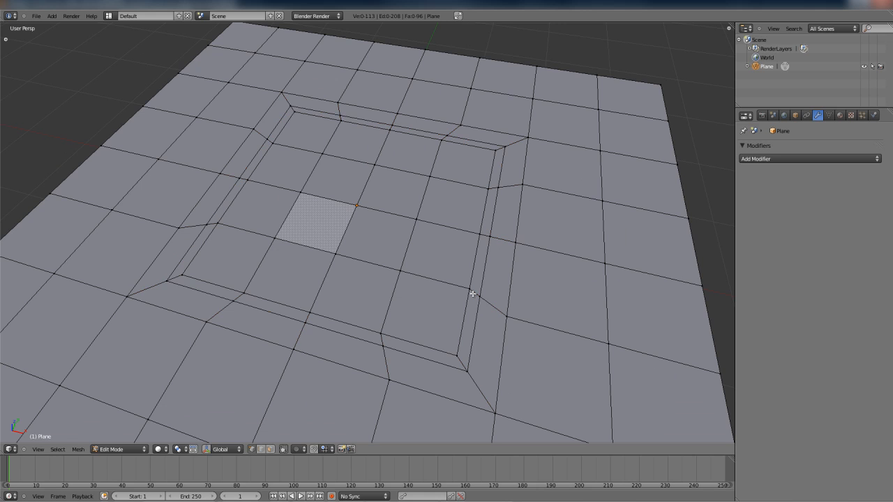
click(472, 293)
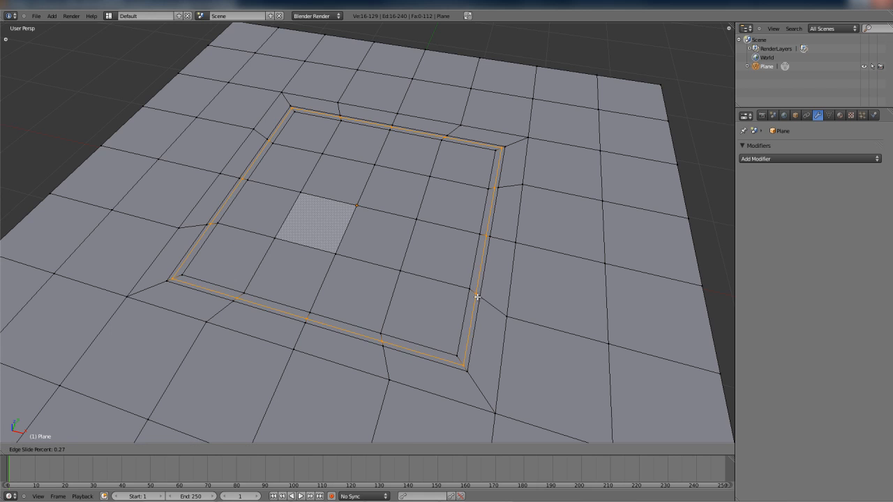
click(476, 296)
scroll(476, 297, up, 4)
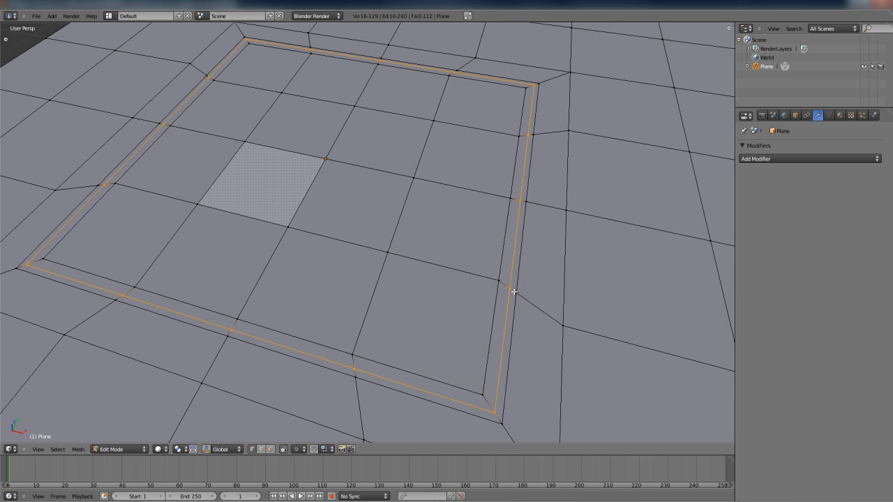
alt+shift+click(514, 291)
scroll(514, 292, down, 1)
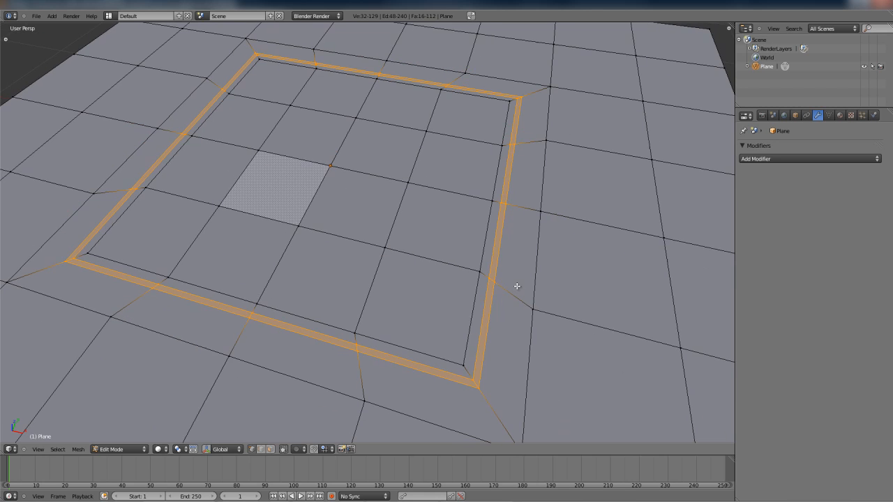
Step: Extrude the selected narrow face loop about 0.10 into the plane and return to Object Mode
key(e)
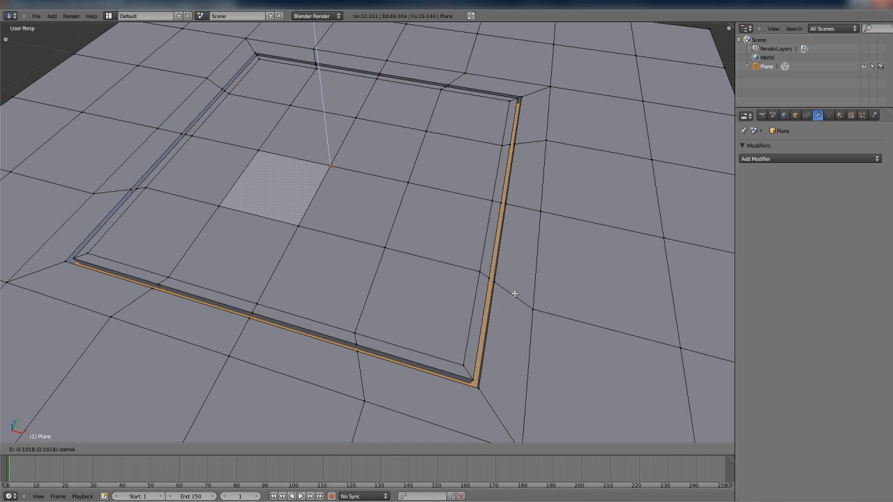
click(514, 292)
key(Tab)
middle_drag(514, 291, 466, 251)
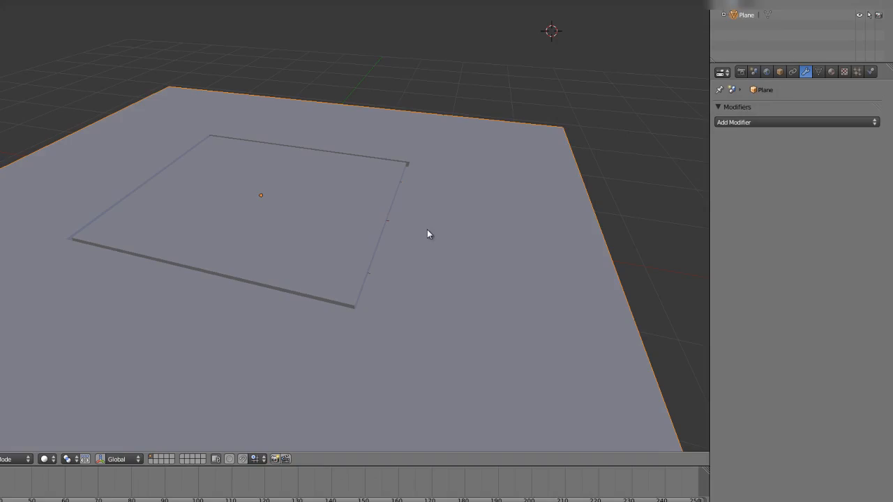
Step: Add a Subdivision Surface modifier to the grooved plane and set its view subdivisions to 3
click(694, 44)
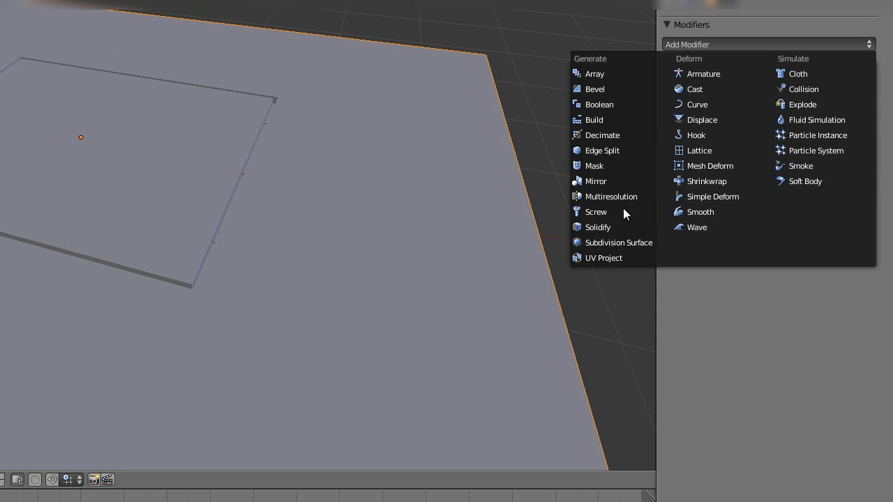
click(604, 237)
middle_drag(391, 244, 300, 250)
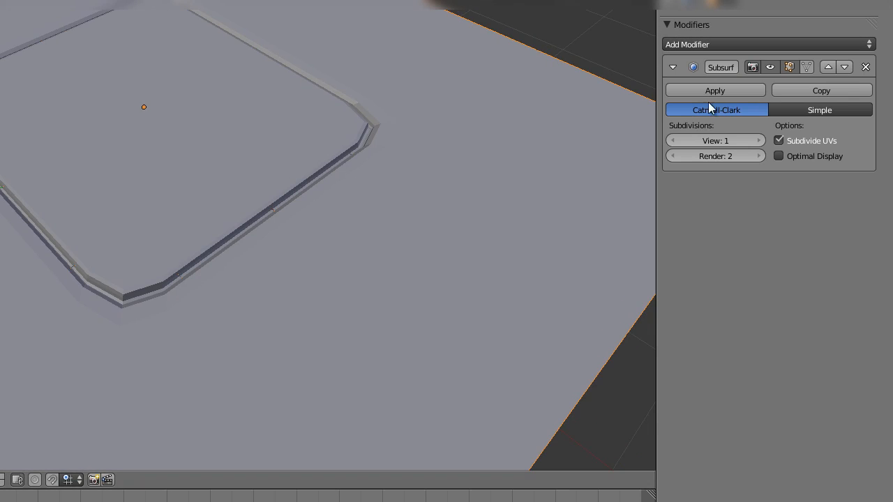
click(756, 140)
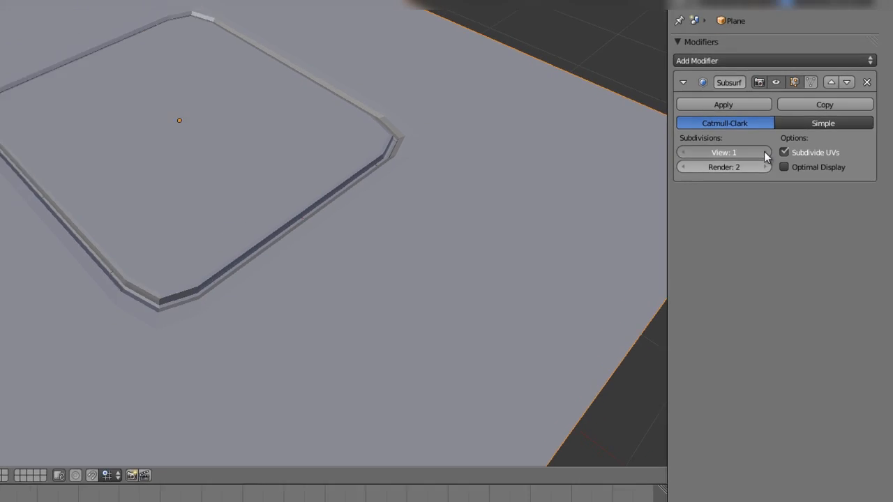
click(763, 152)
click(763, 151)
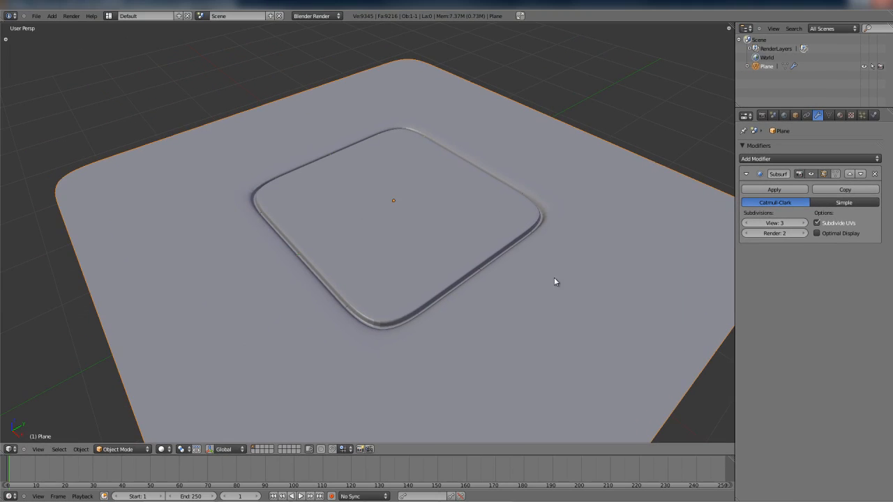
middle_drag(434, 277, 468, 262)
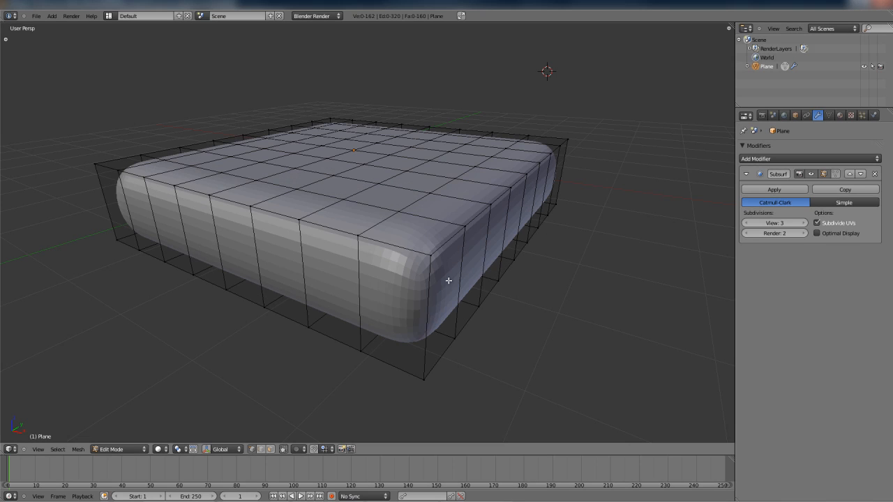
Step: Add an edge loop around the block's side walls, slid close to the upper border
key(ctrl+r)
click(425, 320)
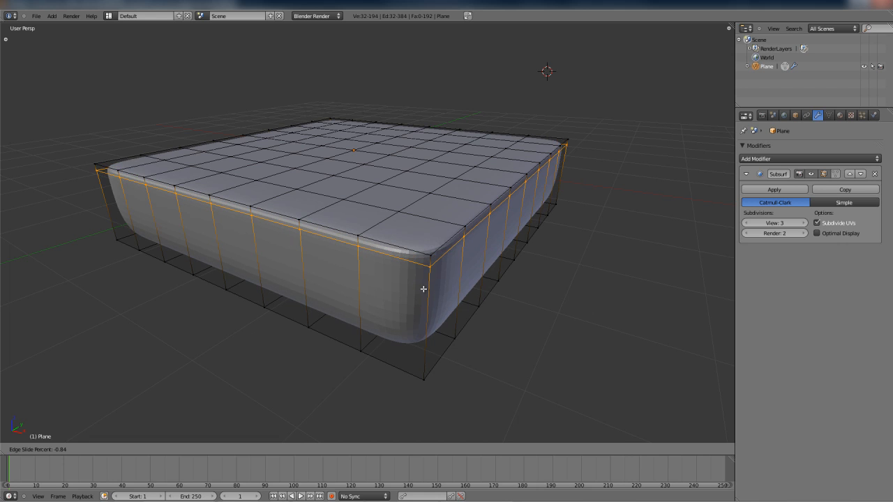
click(428, 288)
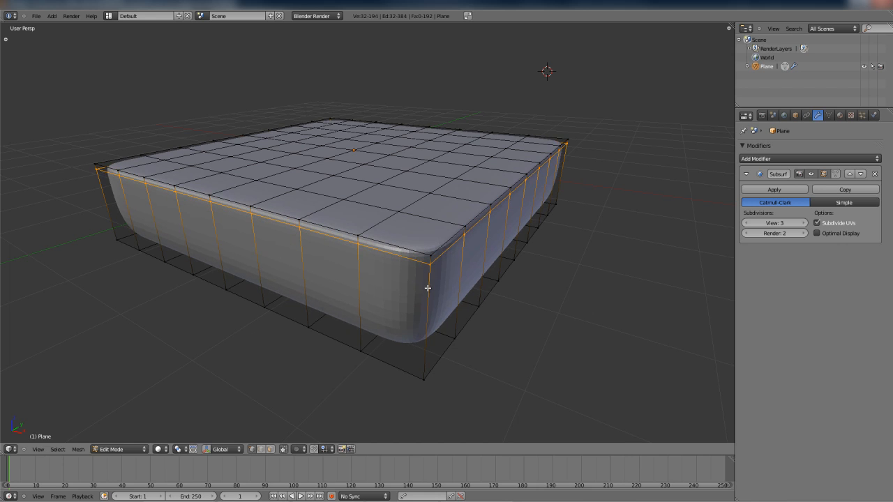
Step: Start an Edge Slide on the new edge loop below the block's upper border
scroll(431, 281, up, 4)
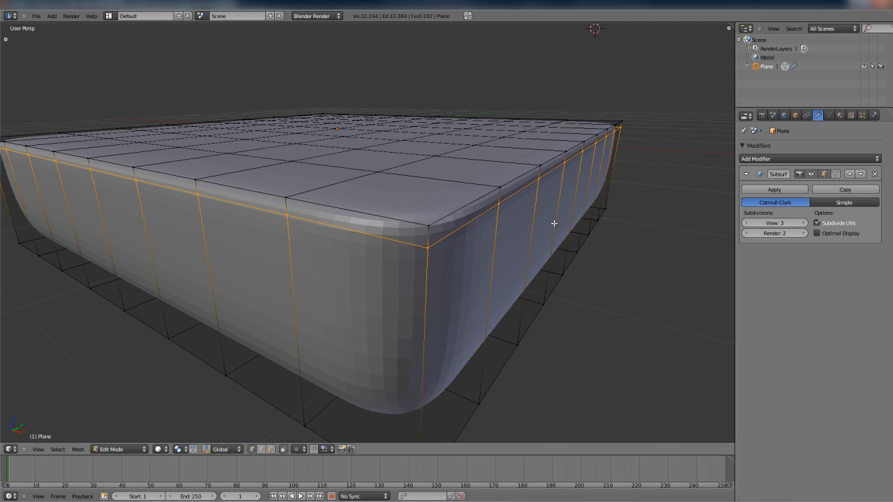
middle_drag(437, 287, 430, 243)
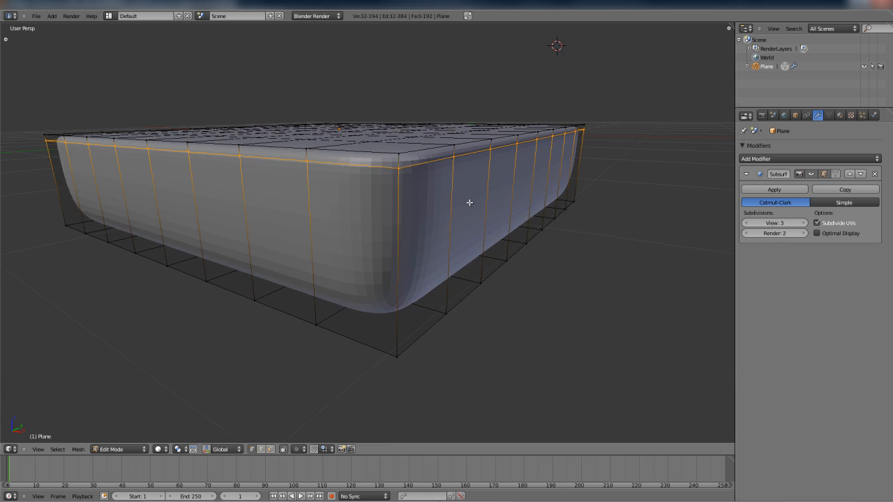
key(ctrl+e)
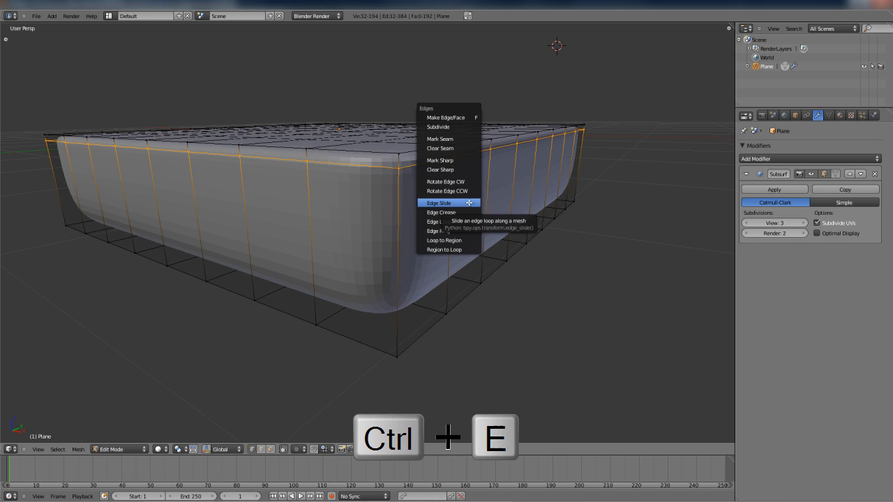
click(469, 203)
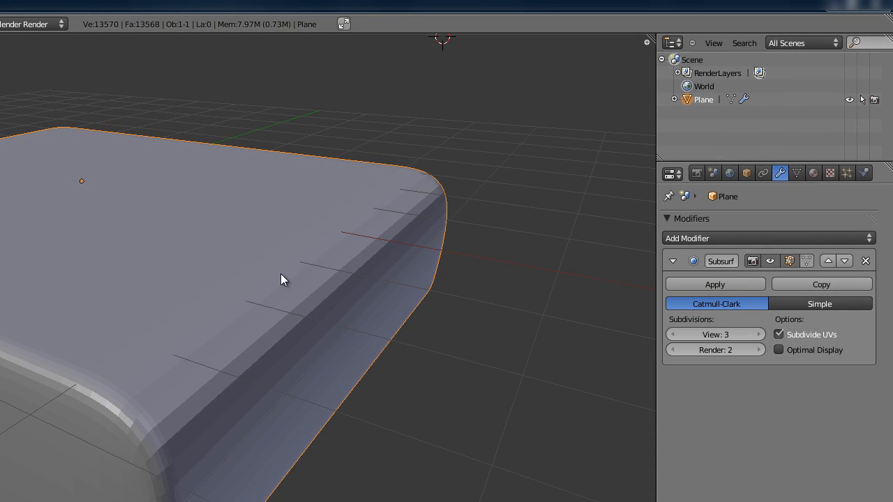
Step: In Edit Mode, switch to edge select and select five consecutive edges along the upper border of the block's long side
key(Tab)
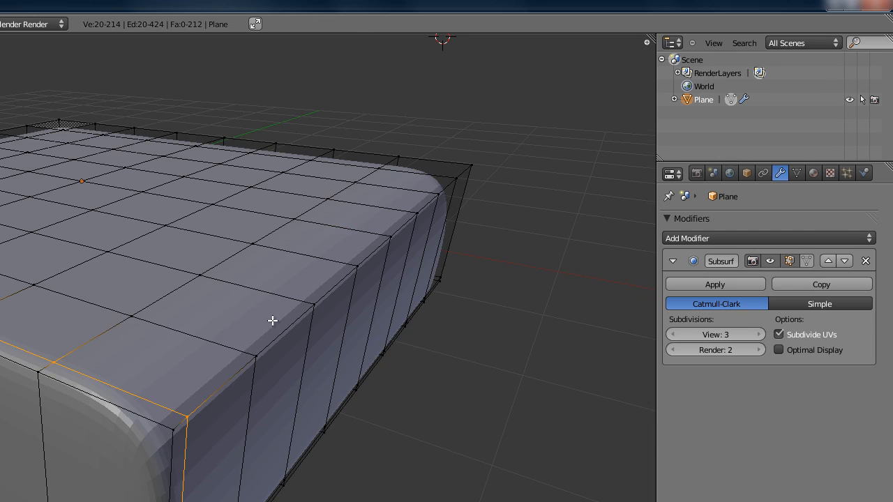
scroll(270, 162, up, 1)
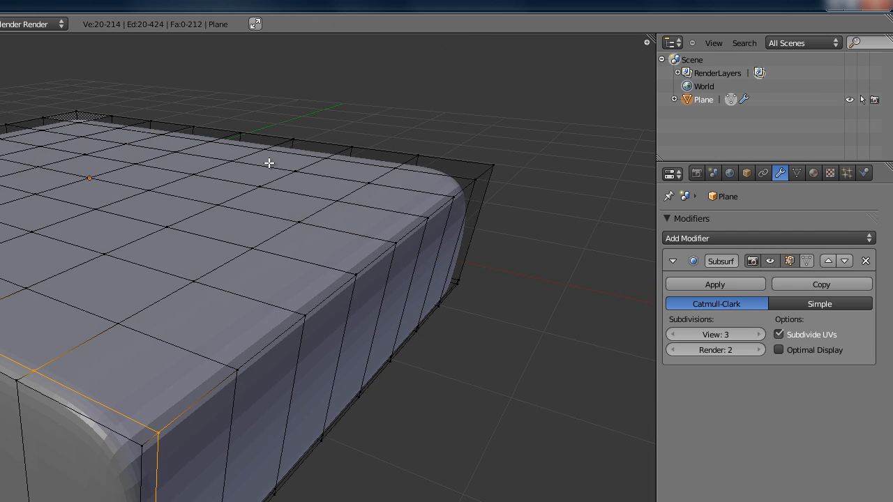
key(ctrl+Tab)
click(264, 335)
right_click(267, 351)
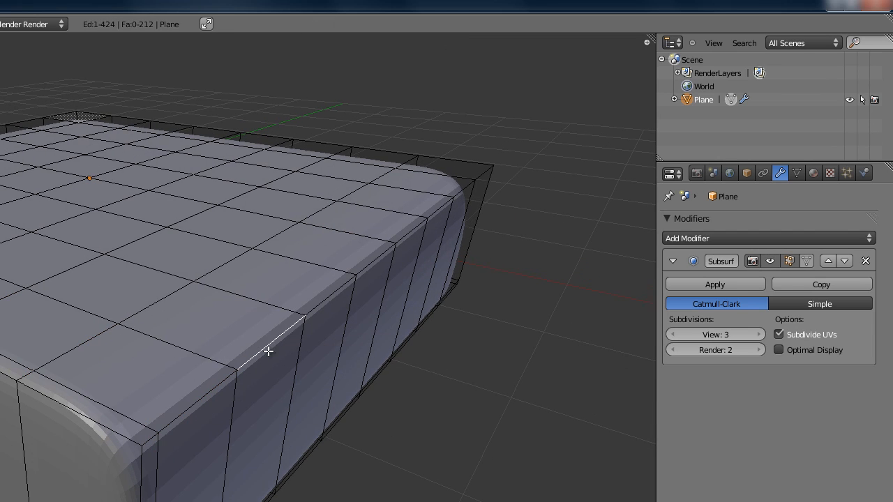
shift+right_click(325, 302)
shift+right_click(395, 240)
shift+right_click(411, 230)
shift+right_click(443, 210)
middle_drag(366, 352, 325, 293)
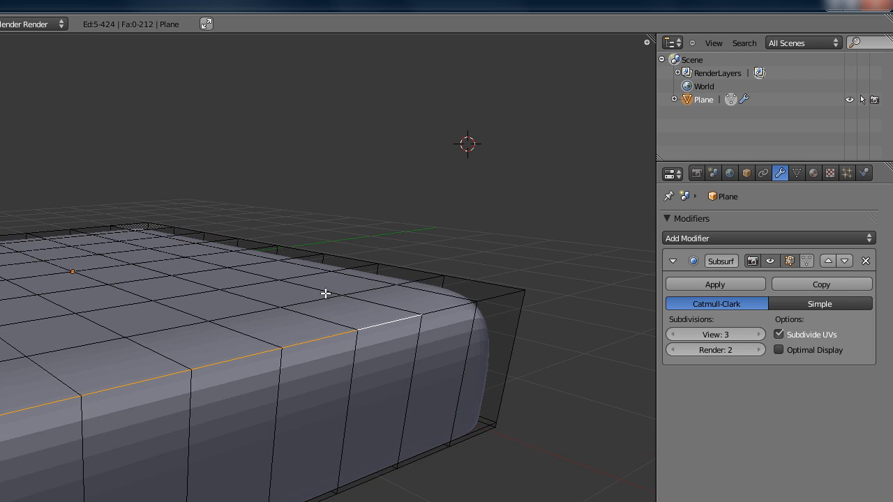
Step: Apply an Edge Crease of about 0.95 to the five selected edges and check the shape in Object Mode
key(space)
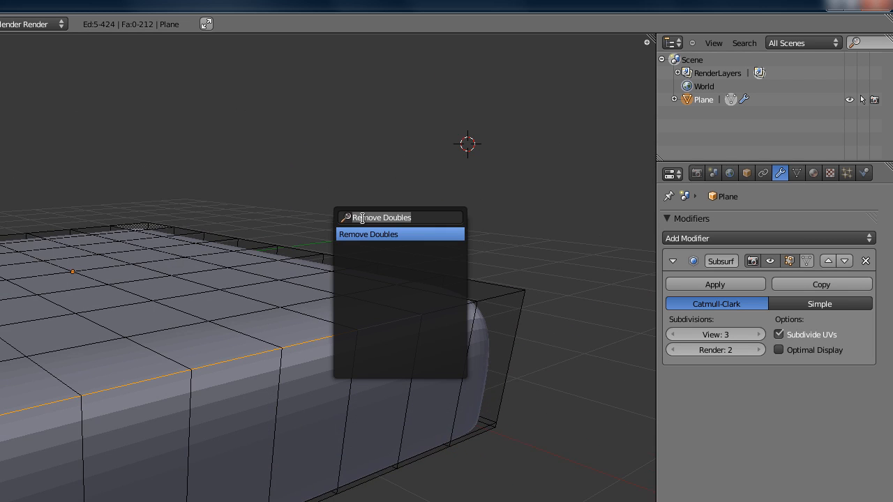
text(crease)
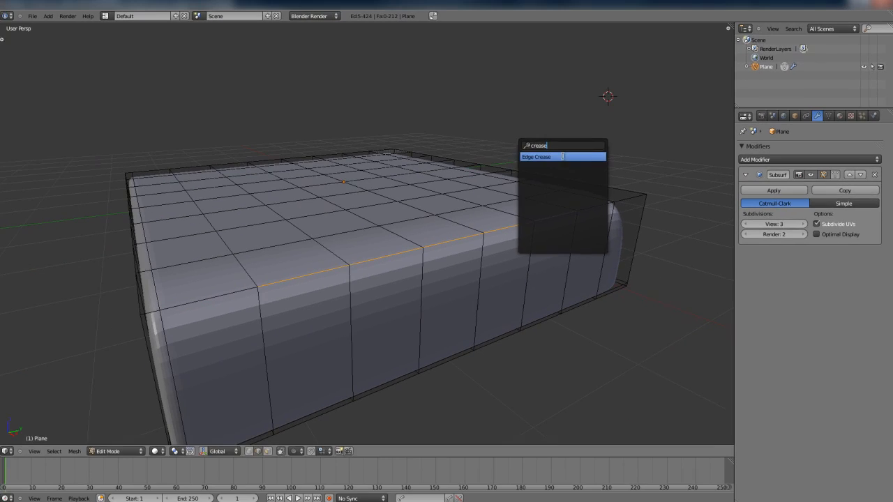
click(562, 157)
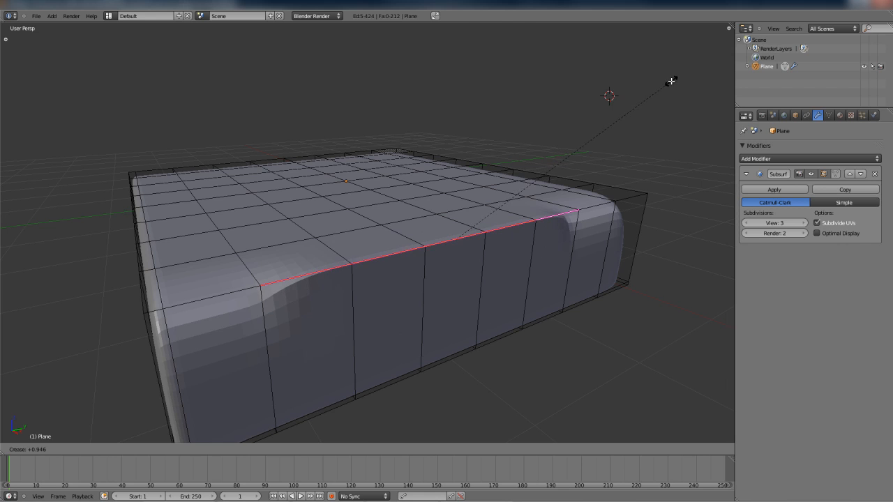
click(671, 82)
key(Tab)
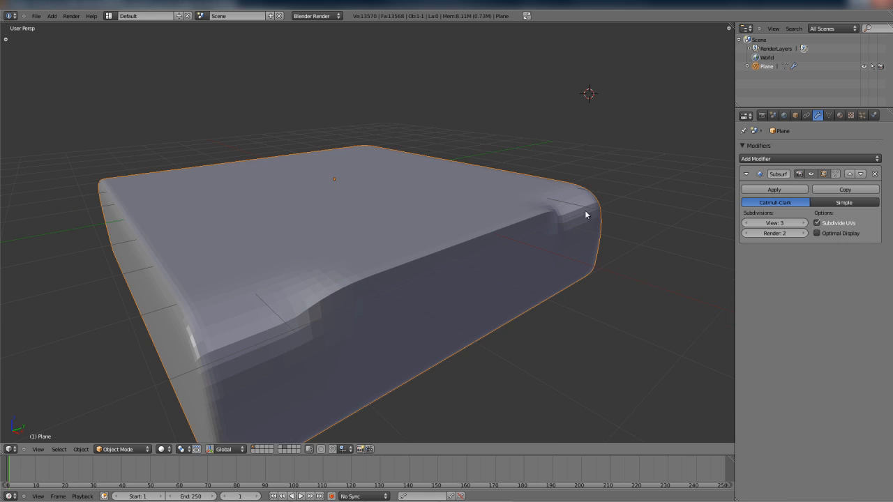
key(Tab)
middle_drag(572, 220, 541, 237)
middle_drag(464, 274, 613, 207)
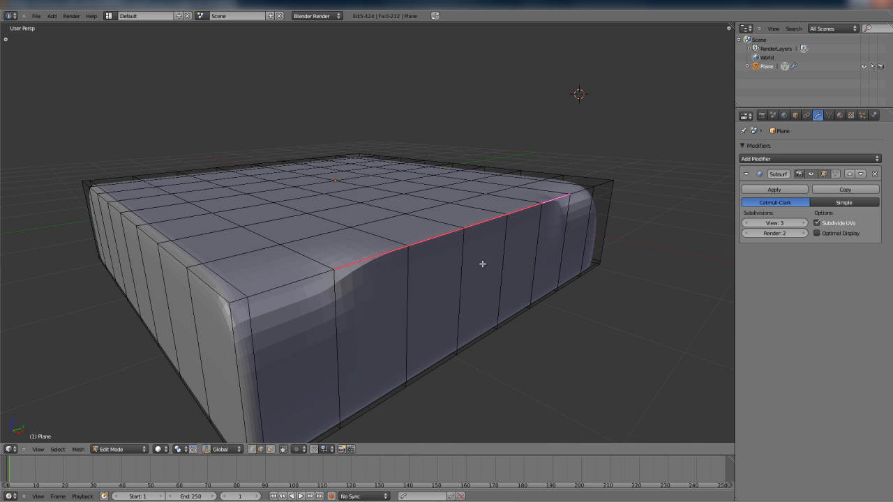
middle_drag(481, 264, 425, 265)
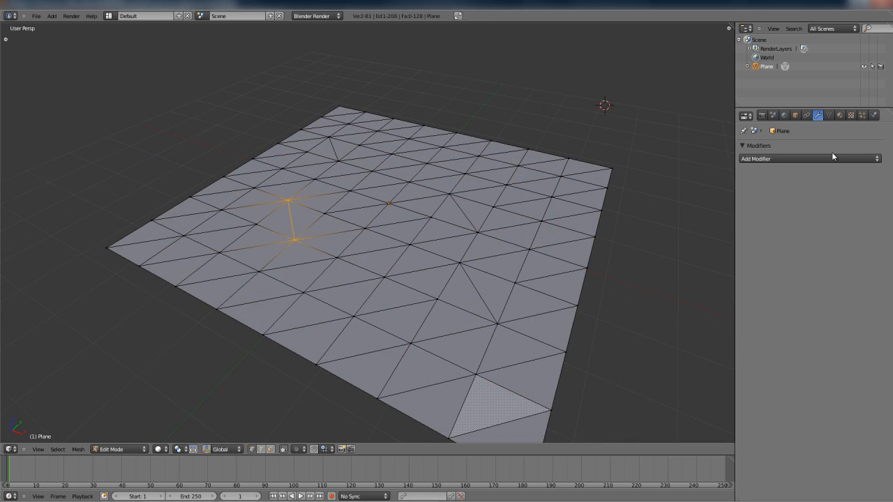
Step: Add a Subdivision Surface modifier with 3 view subdivisions to the triangulated plane and view it in Object Mode
click(829, 155)
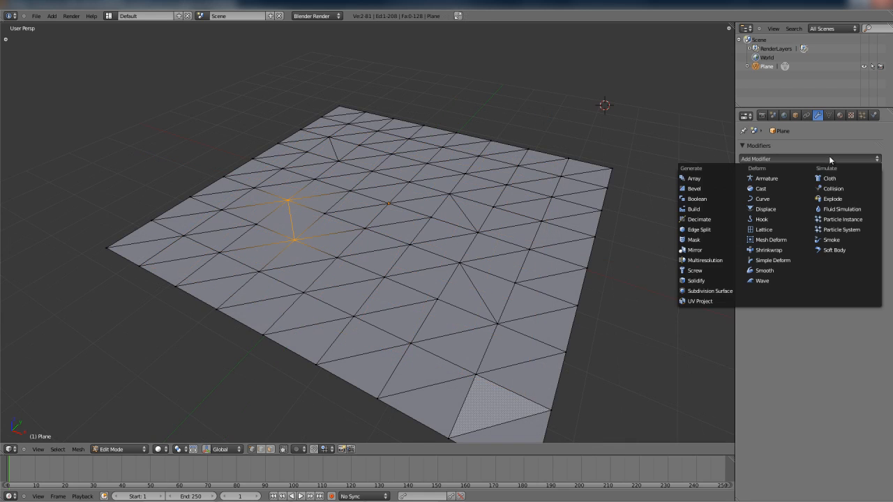
click(726, 292)
click(801, 224)
click(801, 224)
middle_drag(472, 254, 371, 285)
key(Tab)
key(Tab)
key(Tab)
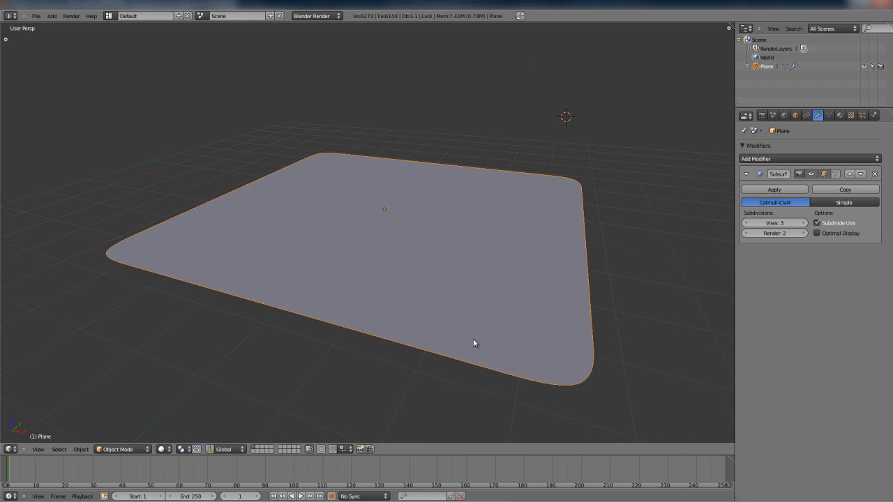
middle_drag(474, 341, 529, 218)
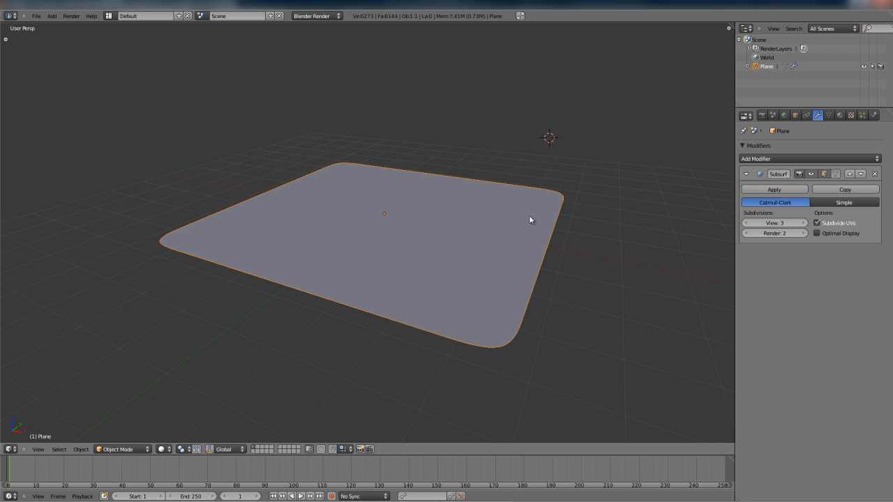
Step: In Edit Mode, enable proportional editing and move the selected corner face down about 1.26 with a widened influence radius
key(Tab)
key(o)
middle_drag(486, 325, 571, 305)
key(g)
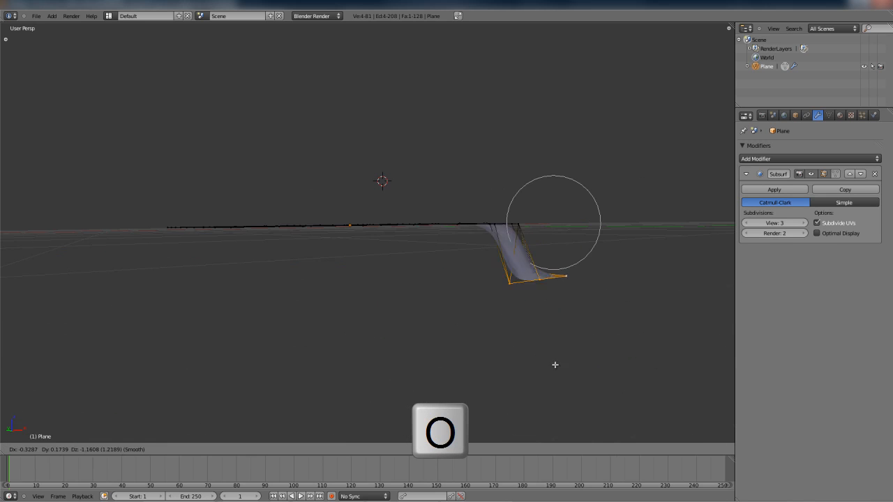
scroll(555, 373, down, 8)
scroll(553, 393, down, 4)
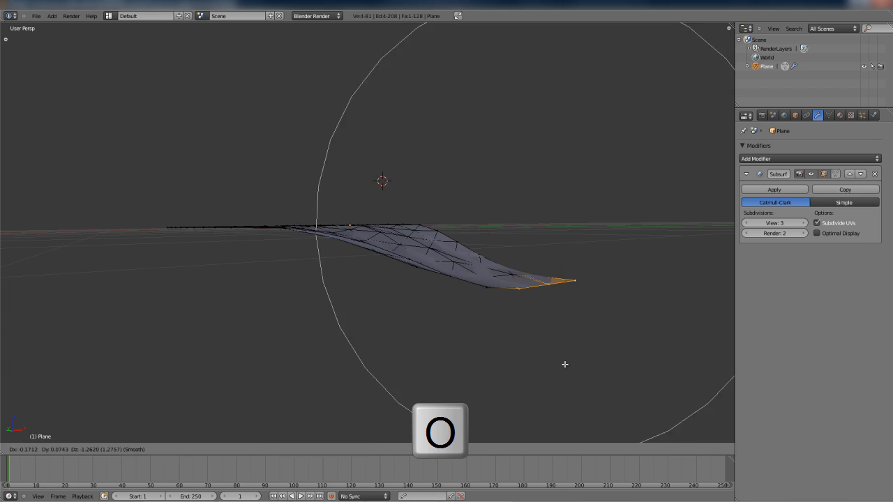
click(564, 362)
Step: Rotate the corner face, move it a further 2.46 or so downward, and view the bent plane in Object Mode
key(r)
click(555, 367)
key(g)
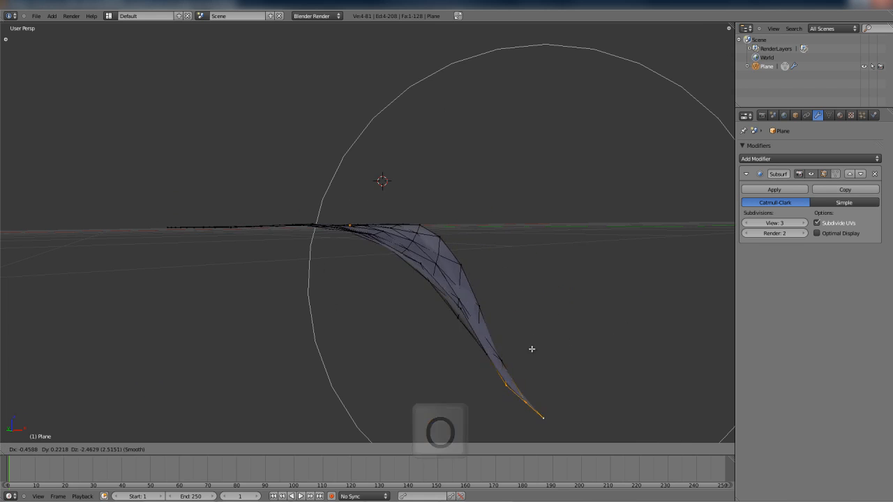
click(532, 351)
key(Tab)
middle_drag(552, 303, 399, 266)
Step: Return to Edit Mode, reshape the bent mesh with another proportional move, and raise a vertex near its back edge into a peak
key(Tab)
key(g)
click(482, 267)
right_click(485, 194)
key(g)
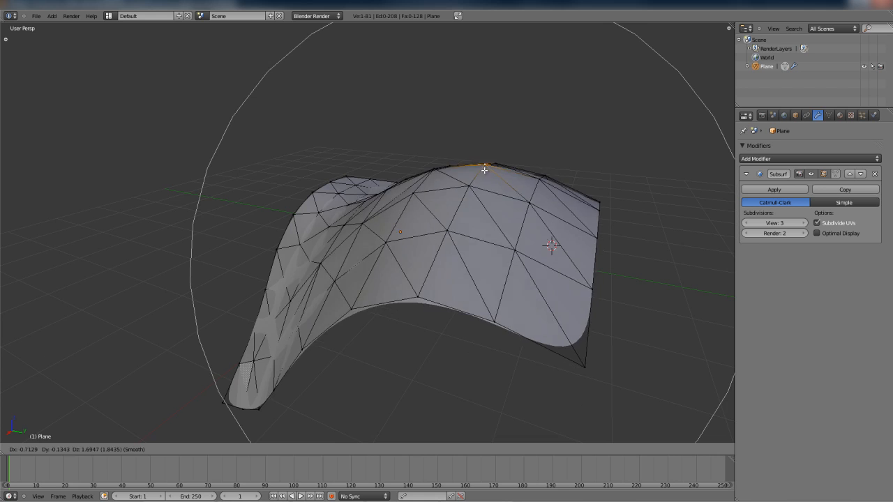
click(489, 197)
Step: Pull a vertex beside the peak down with proportional editing and inspect the smoothed surface in Object Mode
right_click(346, 226)
key(g)
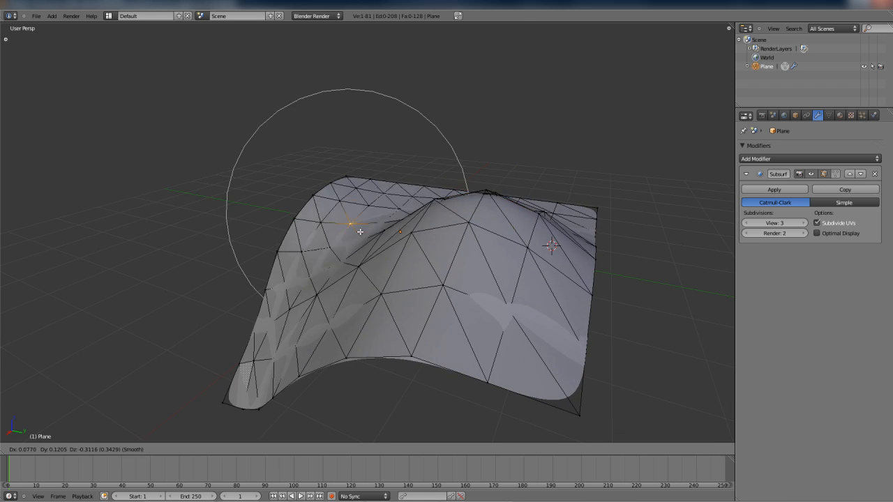
click(387, 274)
key(Tab)
middle_drag(391, 269, 440, 281)
scroll(461, 284, up, 4)
scroll(351, 292, down, 3)
scroll(299, 301, down, 3)
key(Tab)
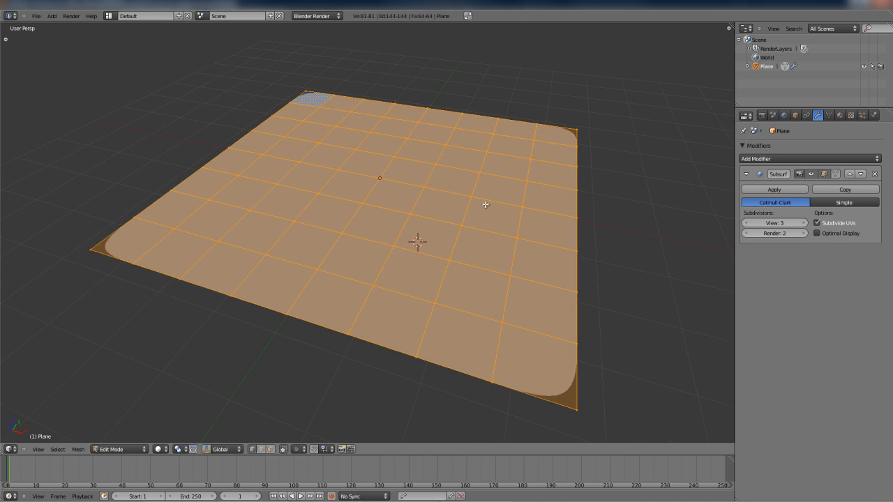
Step: Select several edge loops of the quad plane in turn, ending with a lengthwise loop right of the centre
alt+right_click(446, 256)
alt+right_click(488, 233)
alt+right_click(454, 245)
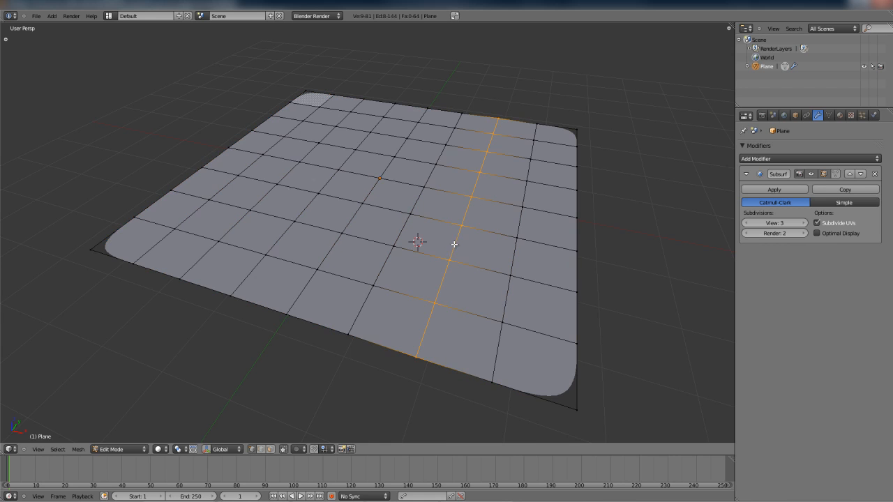
Step: Pull the plane's near corner vertex about 3 units downward with wide-radius Smooth proportional editing and inspect the bend in Object Mode
right_click(579, 405)
middle_drag(579, 405, 574, 331)
key(g)
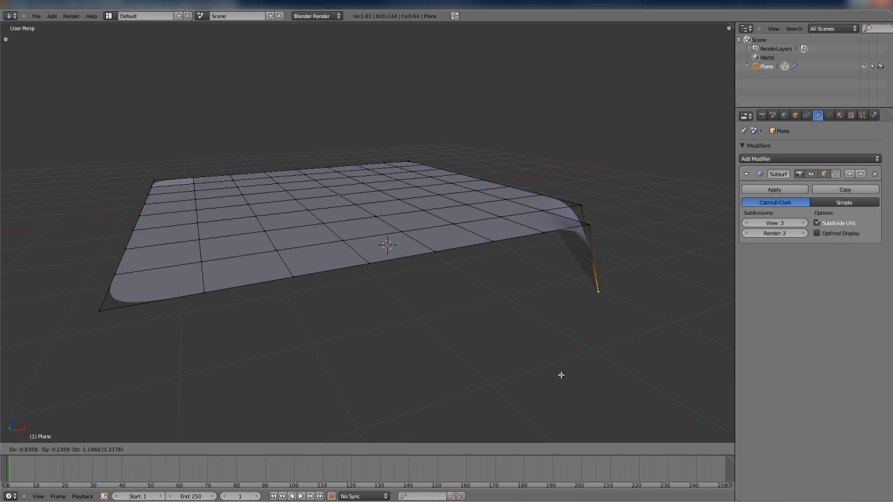
right_click(560, 371)
middle_drag(550, 362, 566, 348)
key(g)
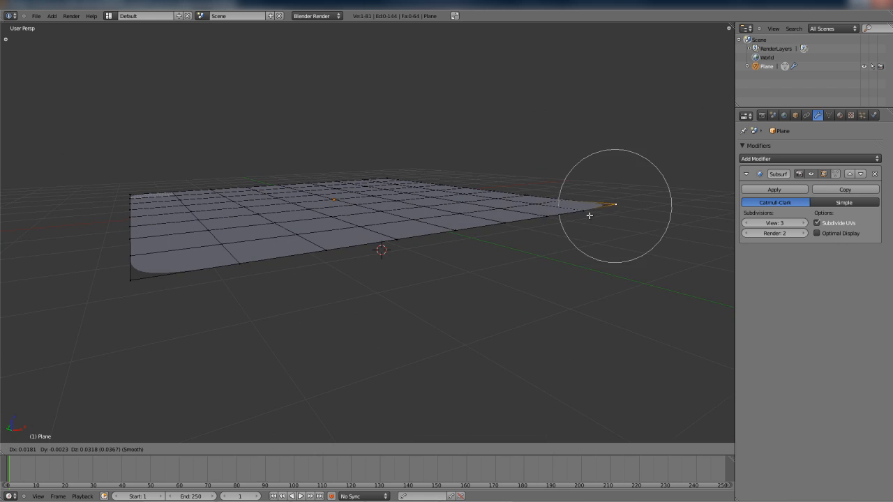
scroll(576, 311, down, 19)
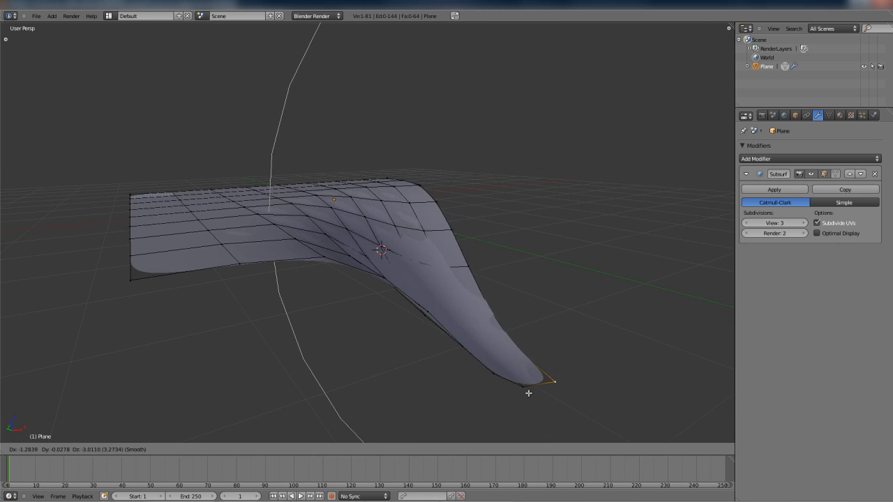
click(528, 393)
key(Tab)
middle_drag(556, 260, 459, 227)
Step: Return to Edit Mode and pull an inner vertex near the plane's long side downward with proportional editing
key(Tab)
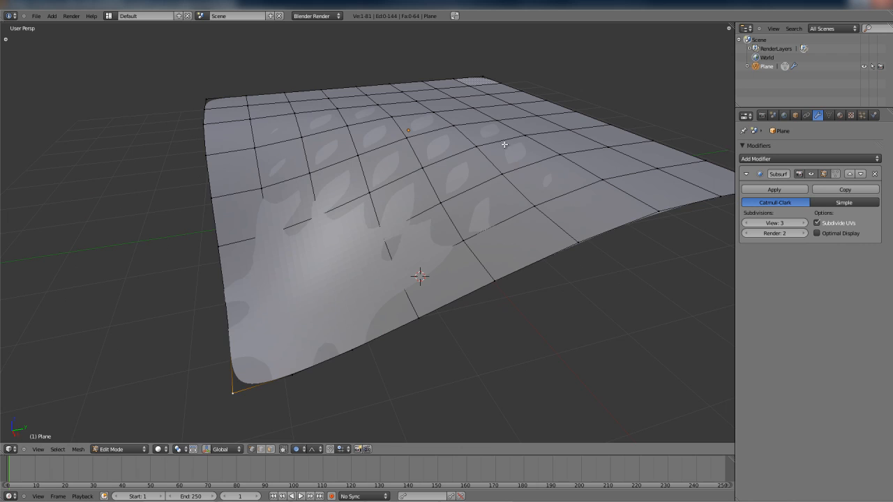
right_click(525, 143)
key(g)
click(523, 216)
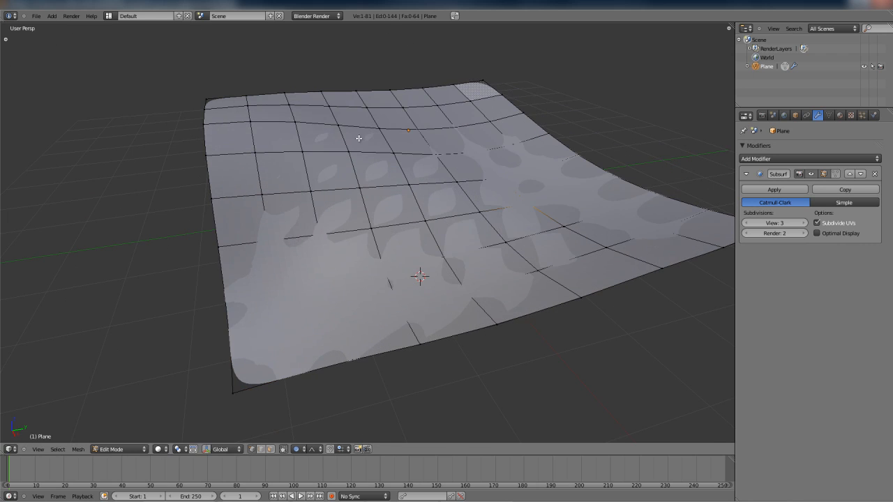
Step: Raise a vertex near the plane's far corner into a smooth hump with proportional editing and inspect it in Object Mode
right_click(304, 135)
key(g)
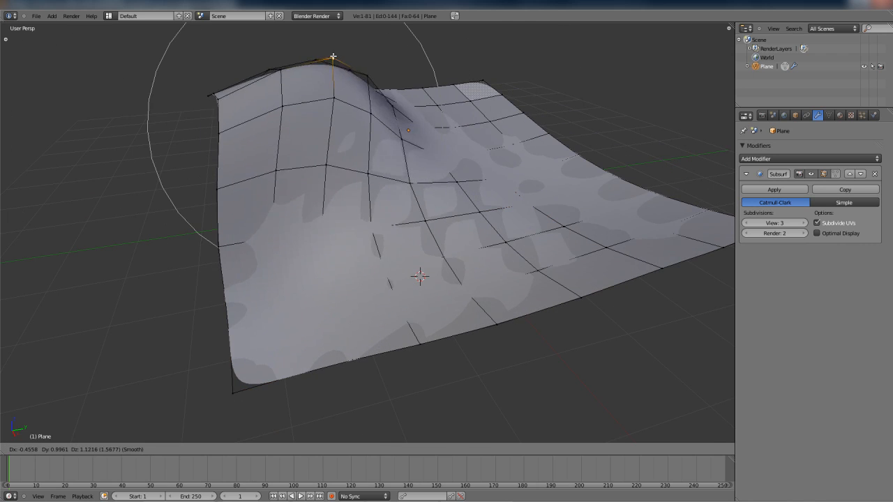
click(329, 47)
key(Tab)
middle_drag(402, 110, 419, 144)
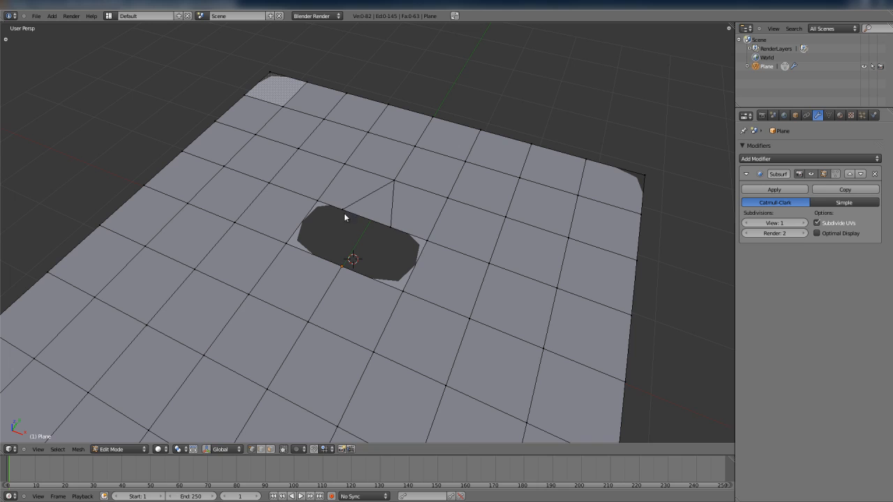
Step: Select the three vertices of the triangle face bordering the hole in the plane
right_click(343, 211)
shift+right_click(390, 227)
shift+right_click(395, 182)
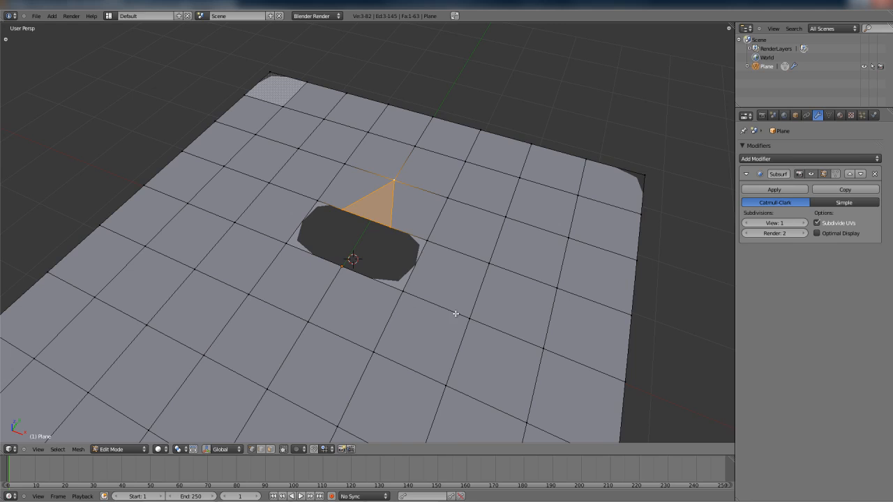
Step: Try merging two neighbouring vertices away from the hole into one point midway between them, and undo the merge
right_click(539, 339)
shift+right_click(556, 288)
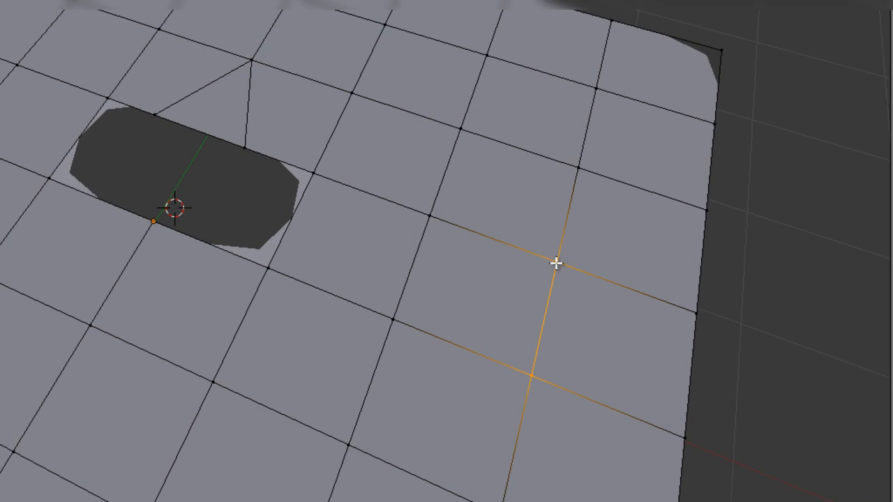
key(alt+m)
click(573, 325)
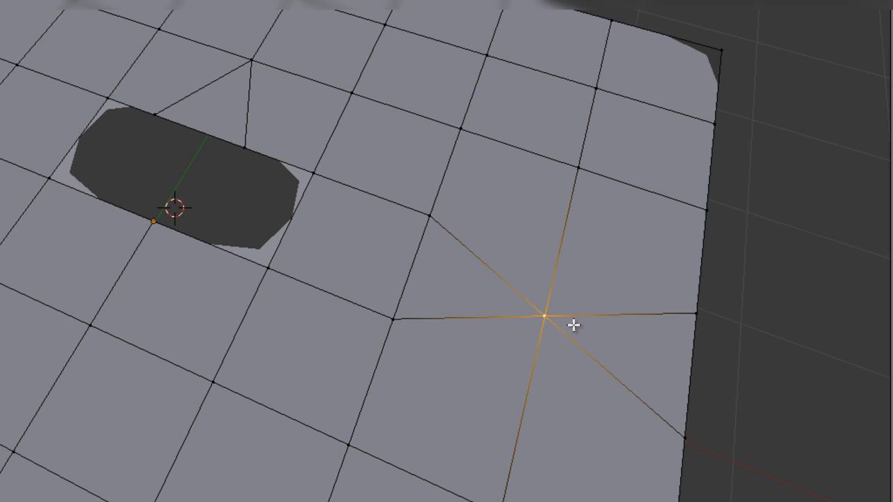
key(ctrl+z)
key(ctrl+z)
key(ctrl+z)
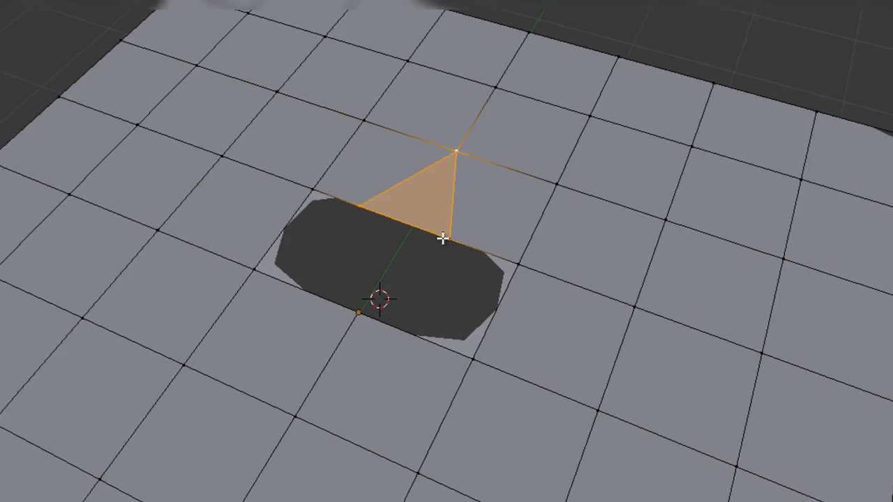
Step: Merge the two base vertices of the triangle on the hole's border at their midpoint
right_click(244, 148)
shift+right_click(397, 222)
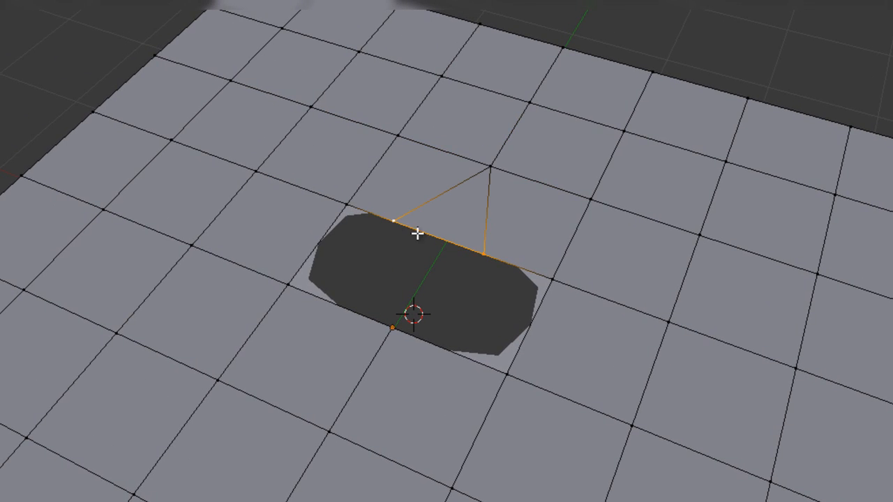
key(alt+m)
click(479, 302)
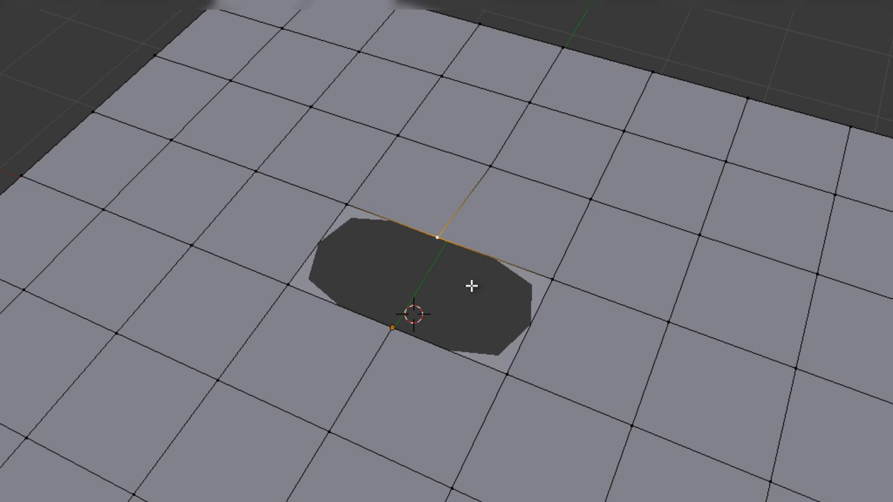
Step: Fill one half of the hole with a quad face between the merged vertex and three border vertices
shift+right_click(394, 324)
shift+right_click(499, 371)
shift+right_click(557, 288)
key(f)
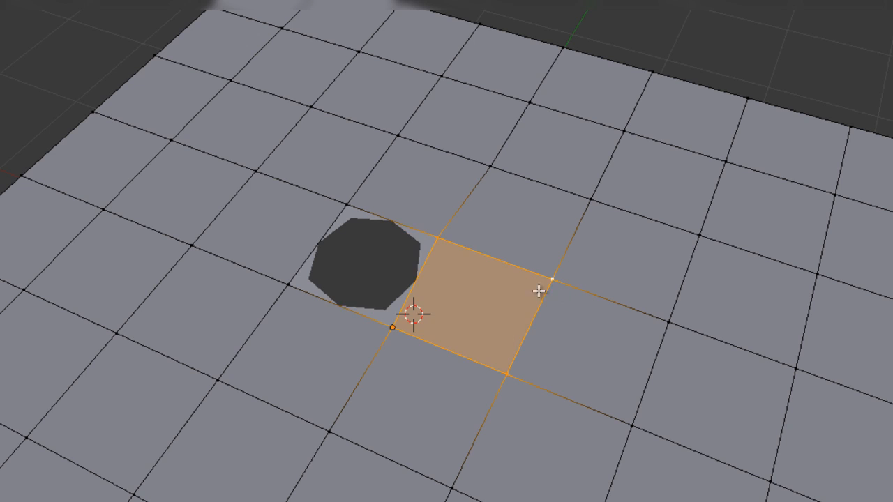
Step: Fill the other half of the hole with a quad face and check the closed surface in Object Mode
right_click(391, 324)
shift+right_click(417, 232)
shift+right_click(354, 205)
shift+right_click(301, 292)
key(f)
key(Tab)
key(Tab)
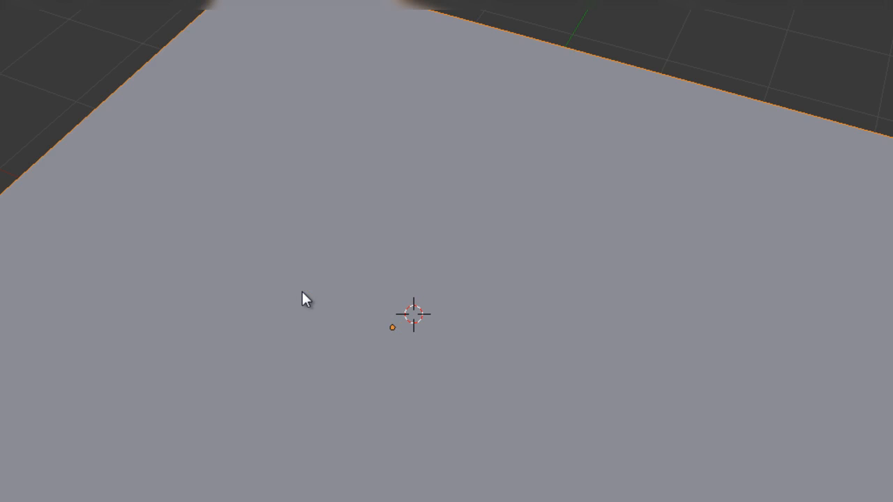
Step: Select the entire plane mesh and switch the mesh select mode to Edge
key(a)
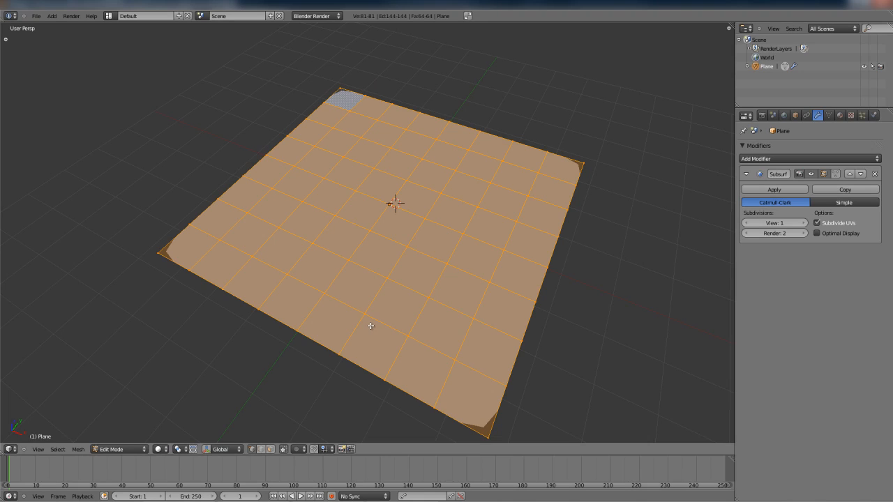
scroll(404, 258, up, 2)
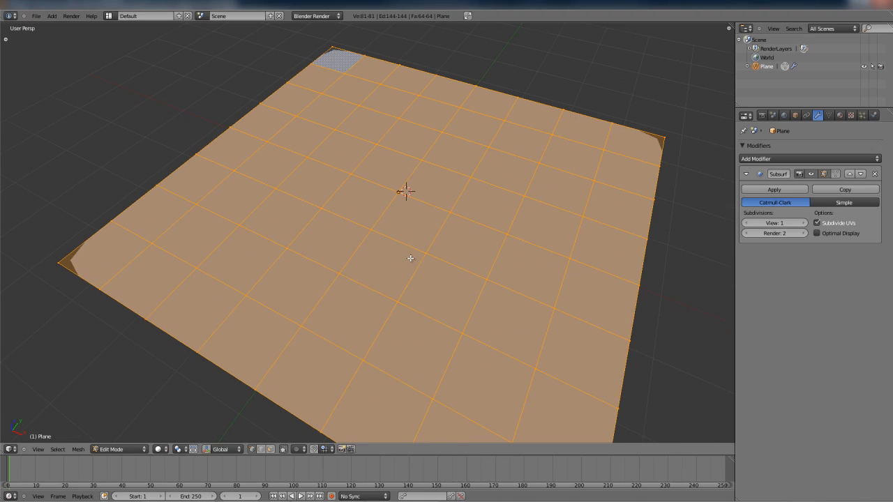
key(ctrl+Tab)
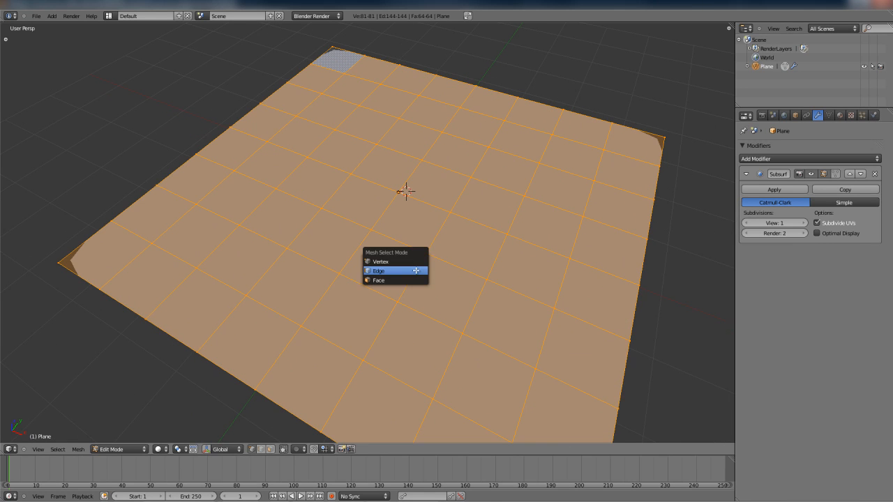
click(417, 271)
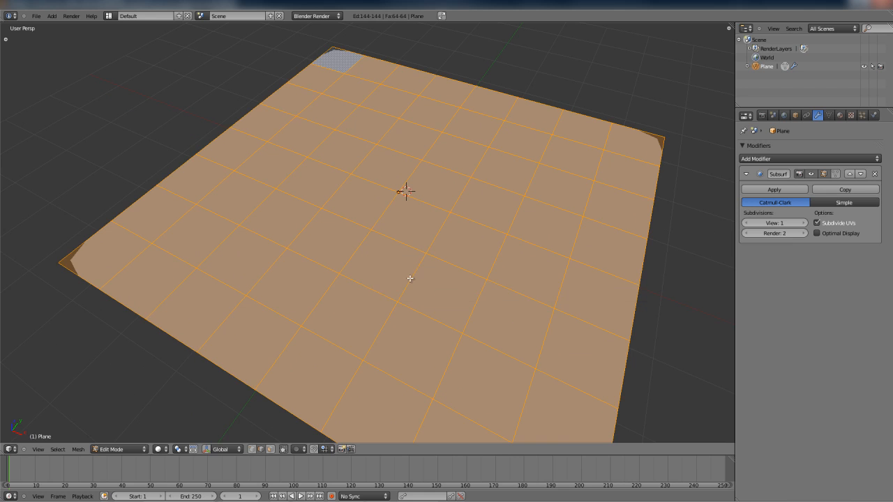
Step: Rip three consecutive lengthwise edges near the plane's middle, moving the torn side about 0.45 along X
right_click(411, 279)
shift+right_click(443, 236)
shift+right_click(461, 200)
middle_drag(423, 289, 459, 281)
key(v)
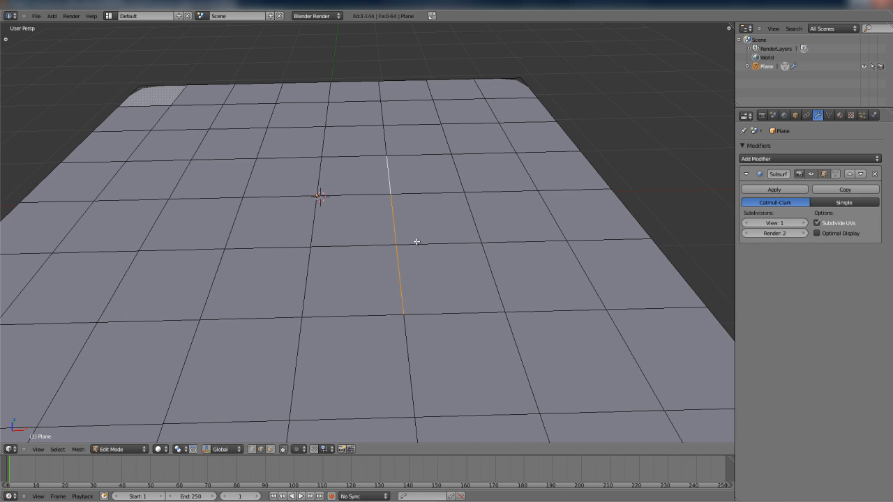
key(v)
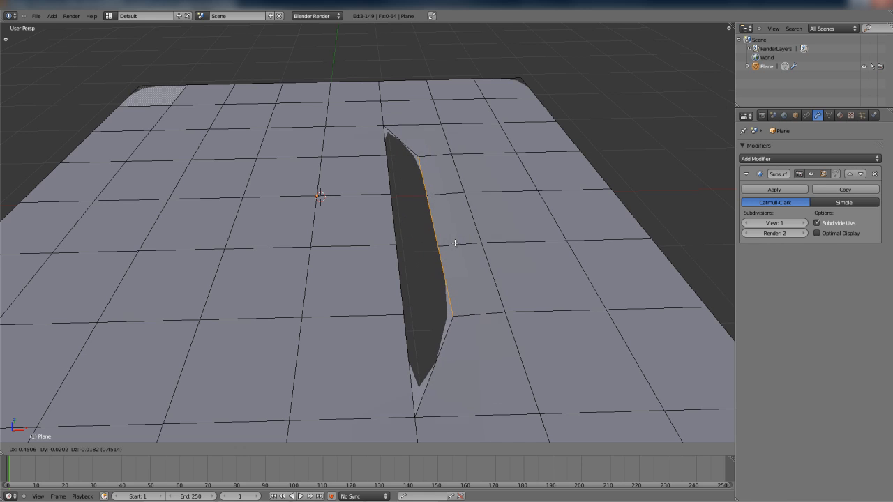
click(454, 243)
Step: Move the three edges on the opposite side of the slit about 0.36 in negative X to widen the opening
right_click(401, 255)
shift+right_click(395, 226)
shift+right_click(383, 167)
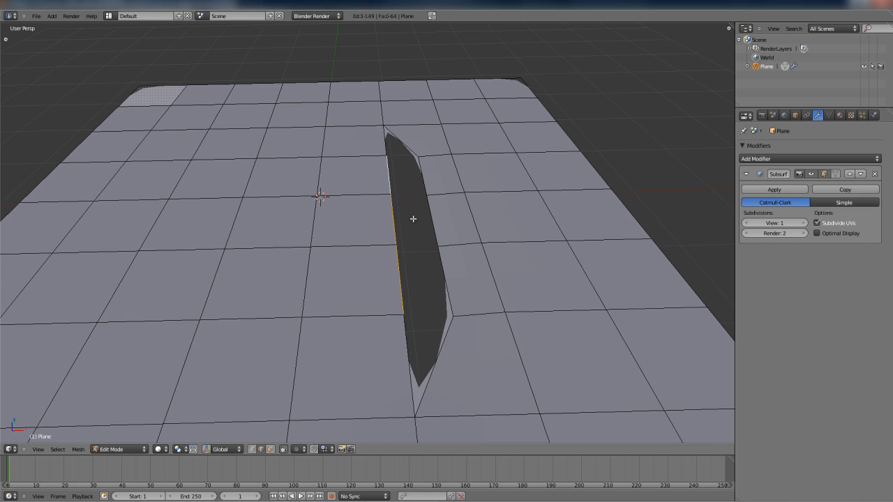
key(g)
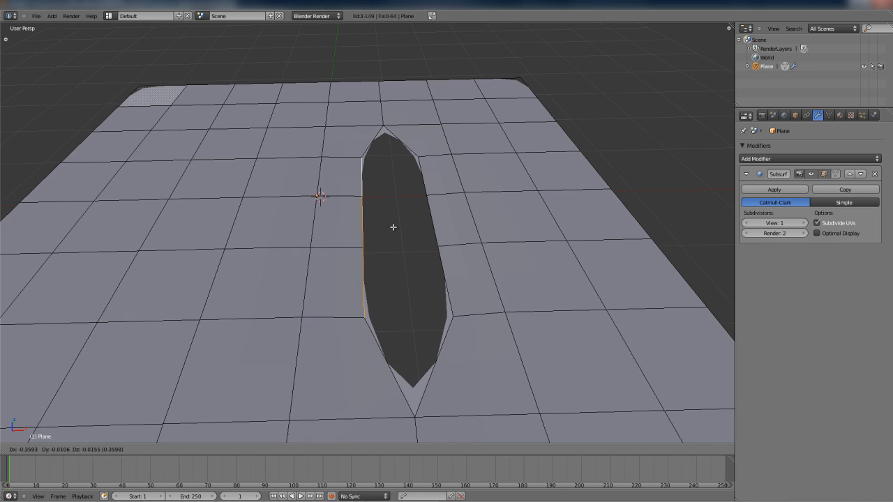
click(392, 226)
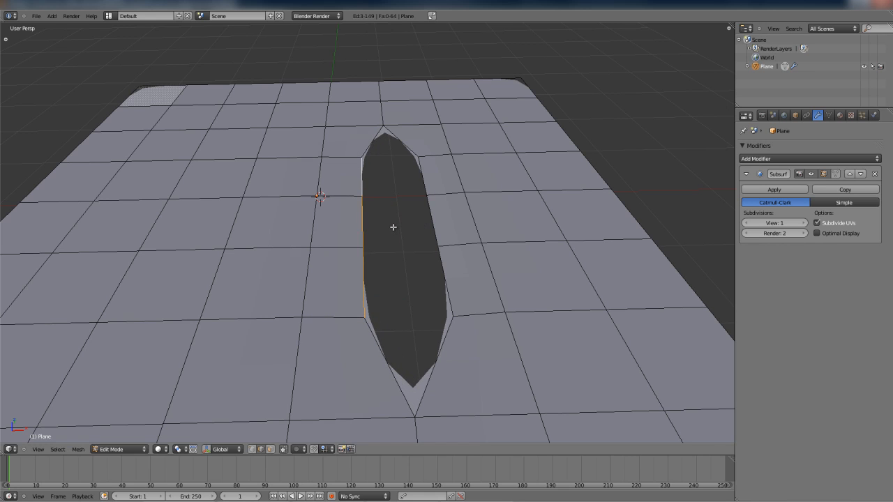
Step: Select the slit's whole border in Vertex mode and extrude it about 0.87 downward along global Z
alt+right_click(441, 271)
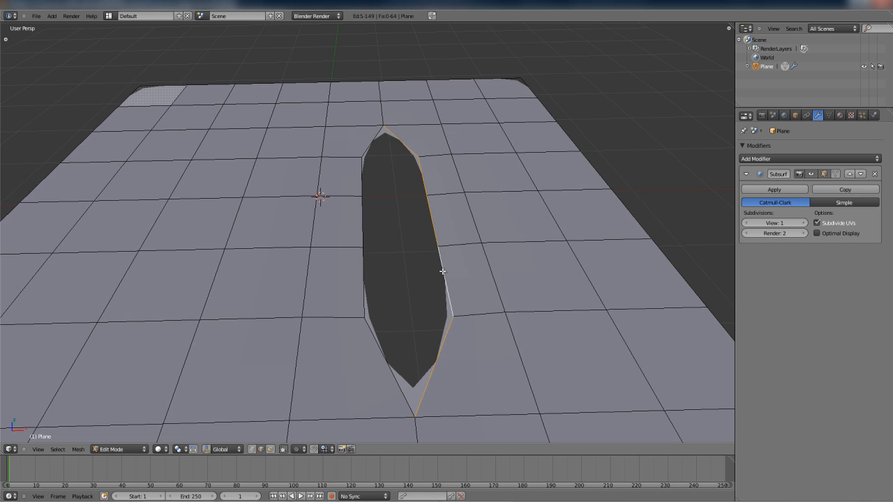
key(ctrl+Tab)
click(426, 261)
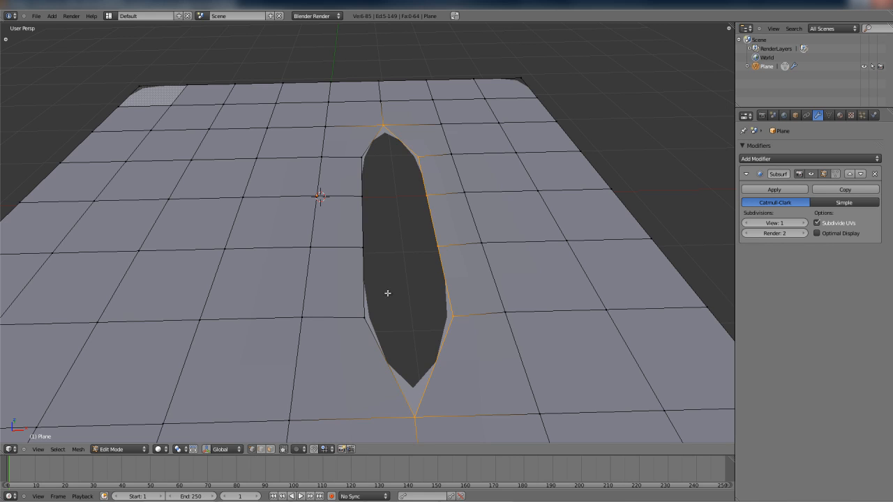
alt+shift+right_click(370, 268)
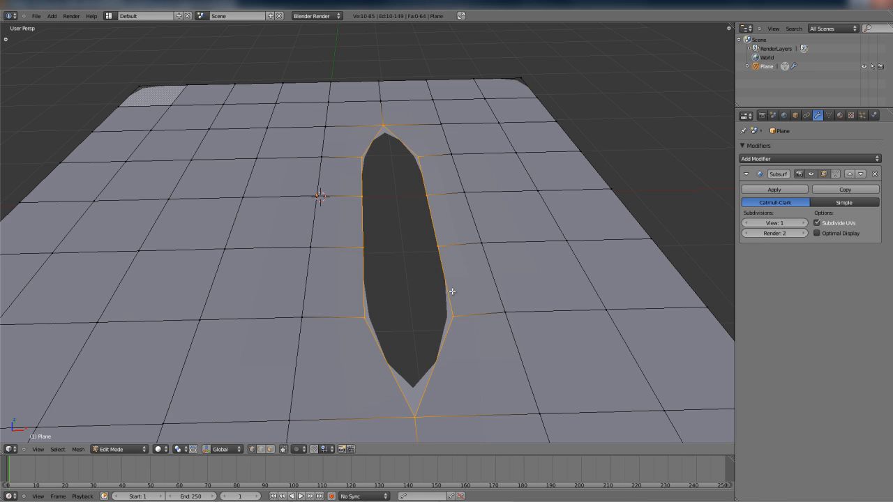
key(e)
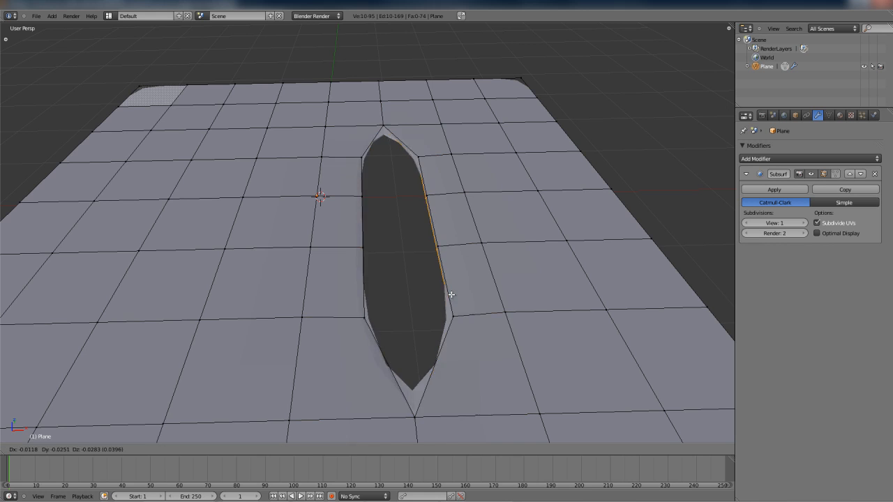
key(z)
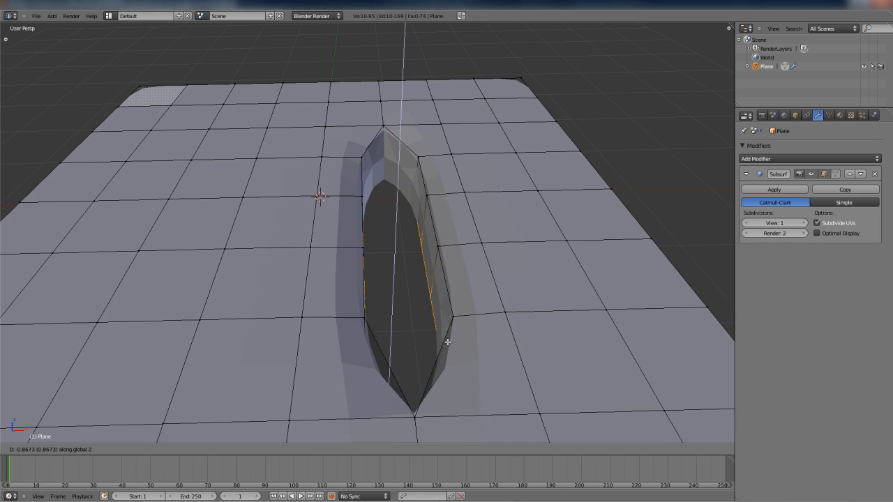
click(447, 341)
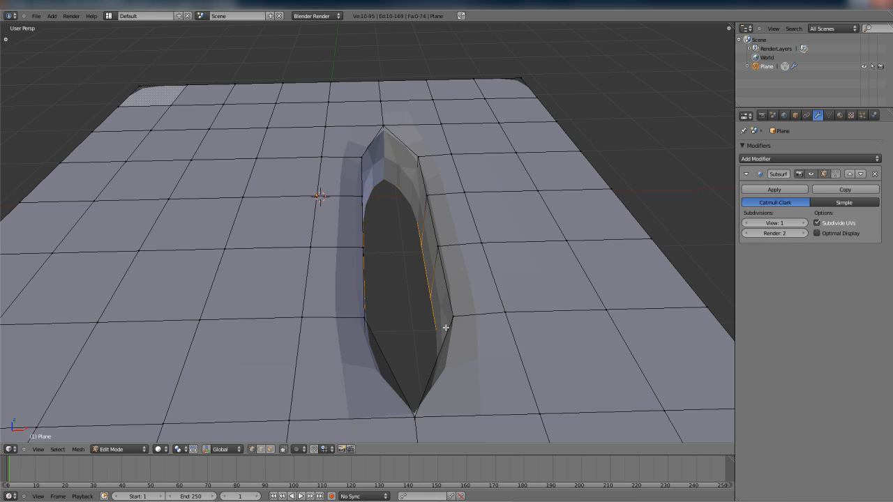
Step: Raise the Subsurf modifier's View subdivisions in Object Mode and inspect the extruded slit from several angles
key(Tab)
middle_drag(440, 314, 730, 261)
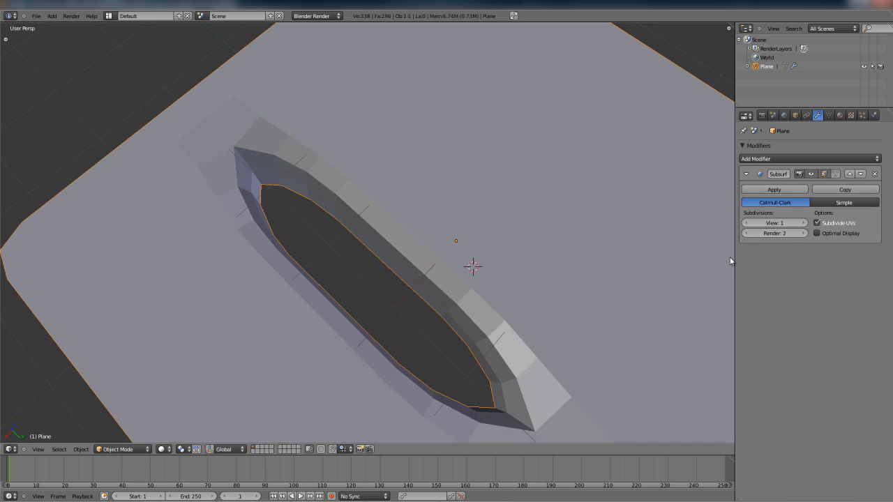
click(802, 223)
click(803, 223)
middle_drag(539, 313, 184, 286)
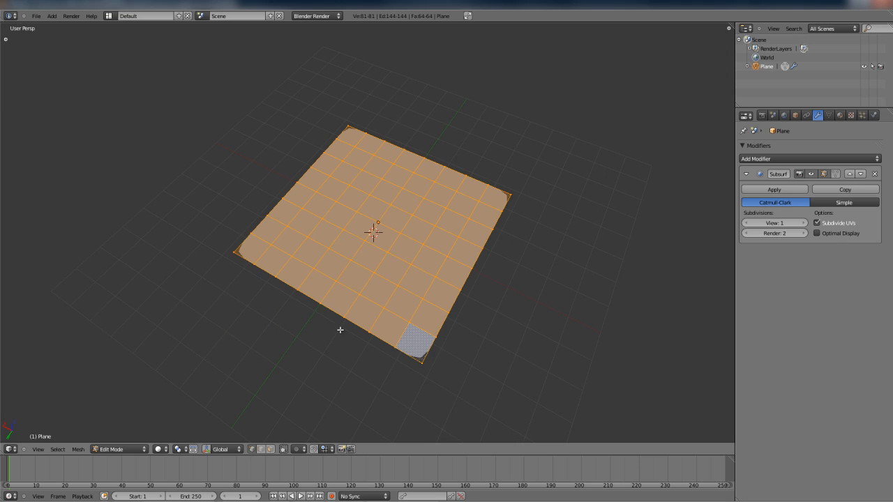
Step: Rip one border vertex between the plane's corner and its middle and move it about 0.53 in negative X
scroll(390, 276, up, 4)
shift+middle_drag(518, 125, 387, 380)
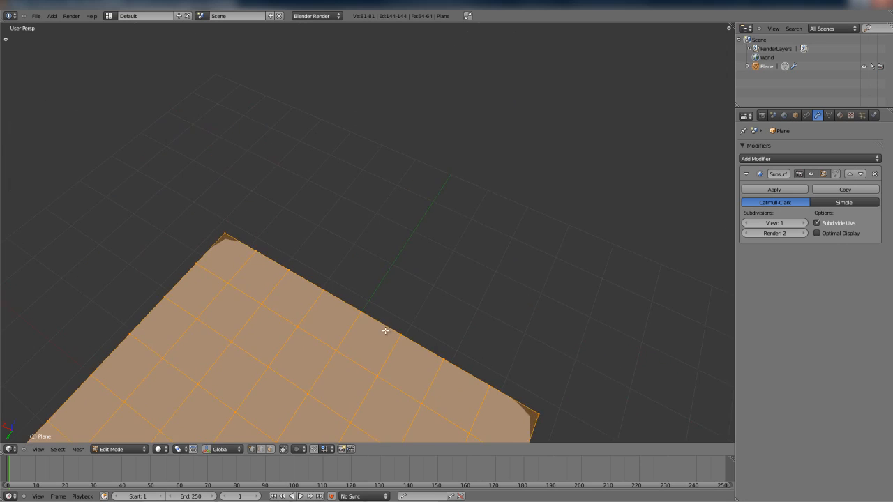
scroll(391, 330, up, 2)
shift+middle_drag(406, 330, 439, 258)
right_click(377, 251)
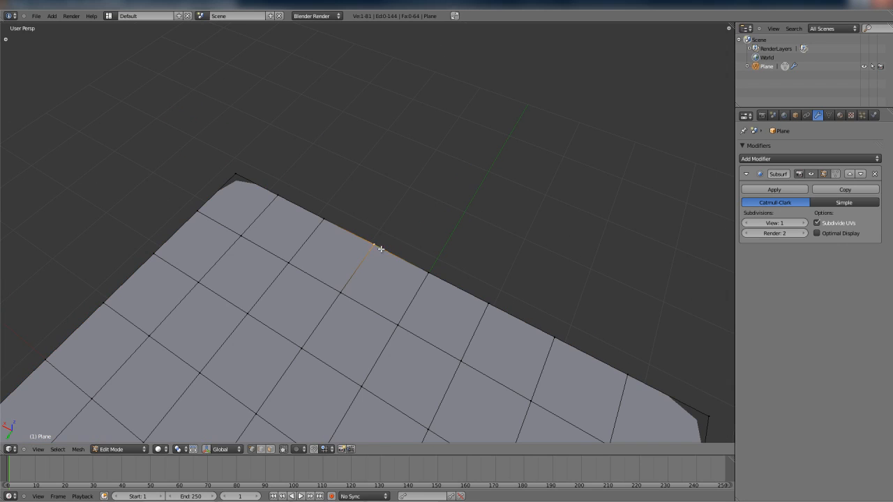
key(v)
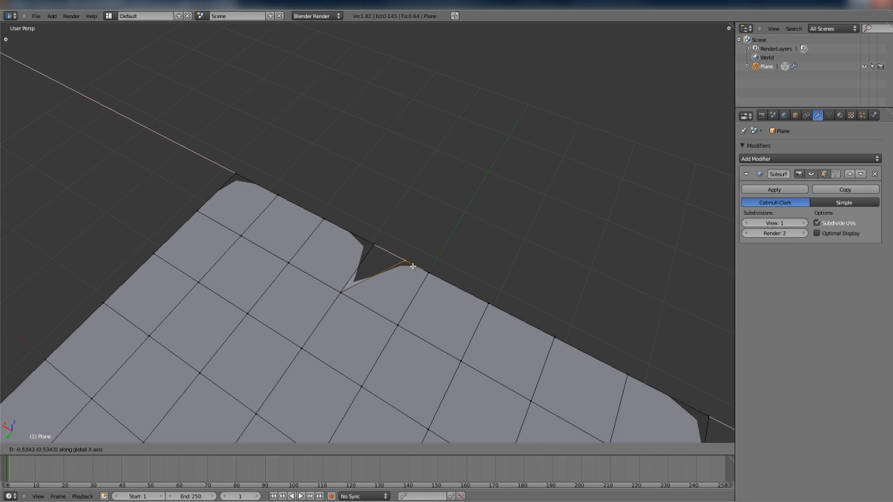
click(345, 240)
Step: Move the other torn border vertex along X away from the ripped one to widen the notch
right_click(372, 249)
key(g)
key(x)
click(381, 269)
Step: Fill the V-shaped notch with a triangle from its three vertices and undo the fill
middle_drag(388, 291, 419, 256)
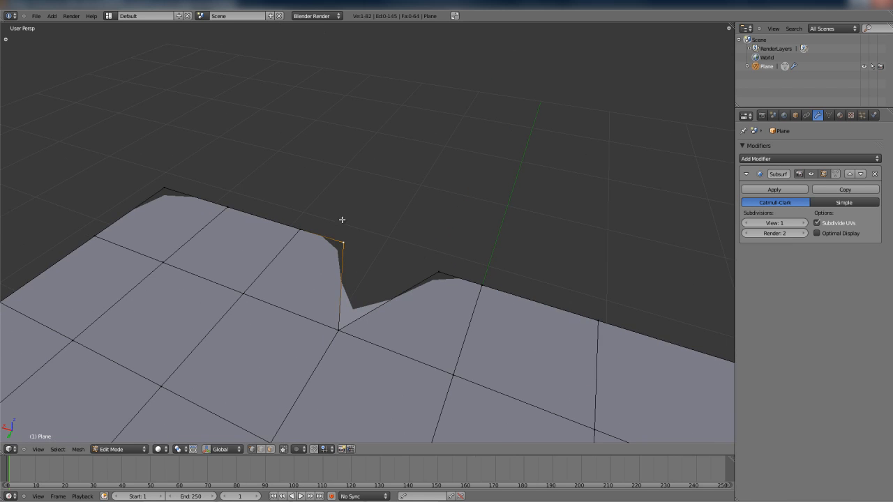
shift+right_click(339, 330)
shift+right_click(441, 270)
key(f)
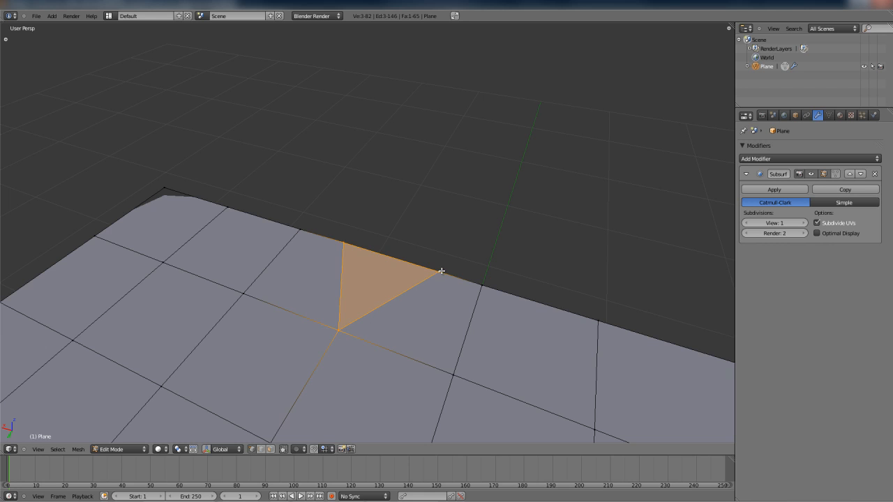
key(ctrl+z)
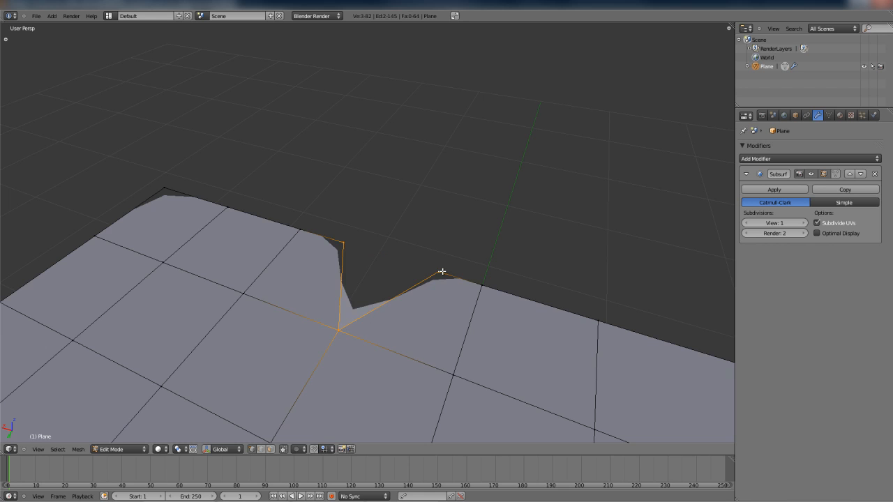
Step: Add a loop cut through the border row of faces on the longer side of the notch
middle_drag(351, 348, 329, 286)
key(a)
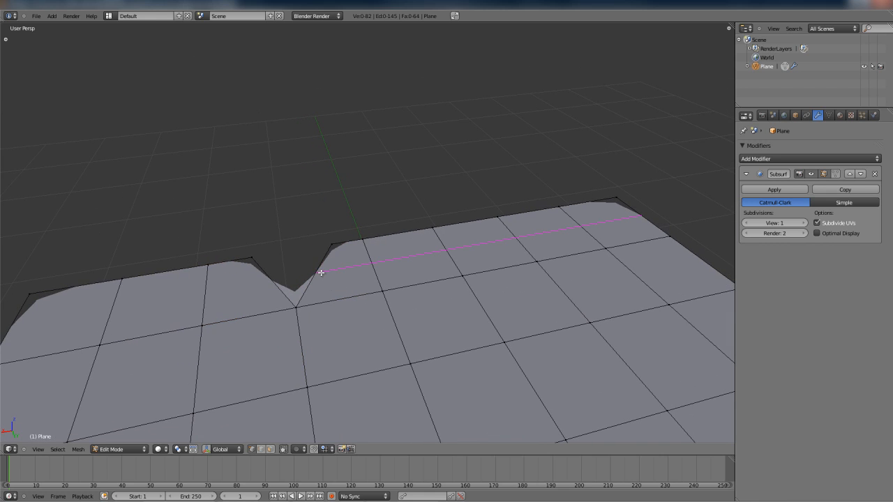
click(321, 273)
click(322, 270)
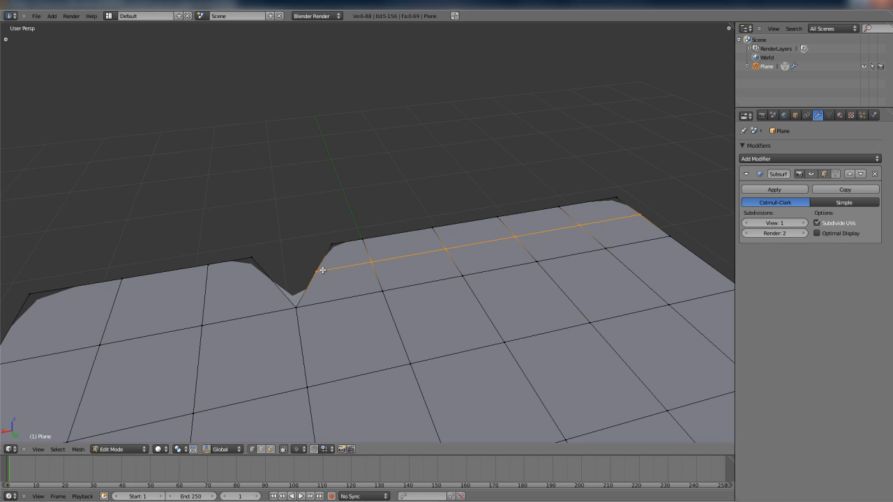
Step: Fill the notch with one face from its two border corners, the loop cut's end vertex and the inner tip
right_click(255, 256)
scroll(285, 249, up, 1)
shift+middle_drag(279, 243, 360, 237)
shift+right_click(369, 245)
key(f)
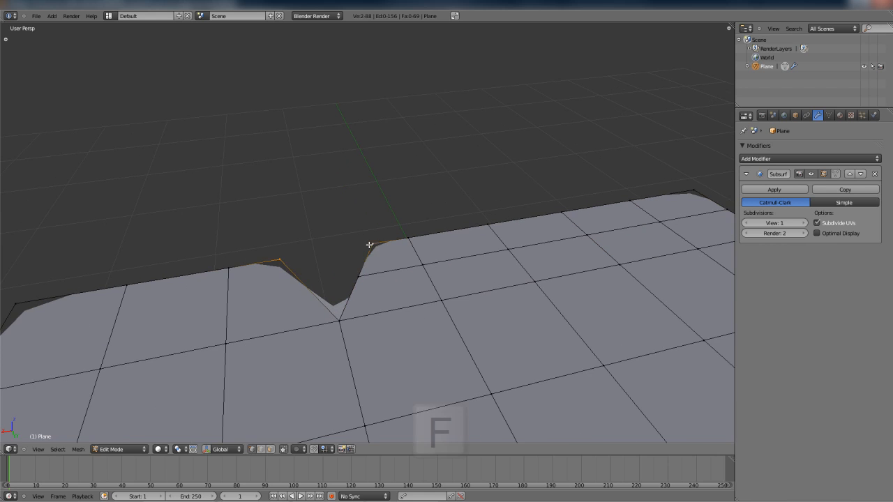
shift+right_click(358, 276)
shift+right_click(342, 321)
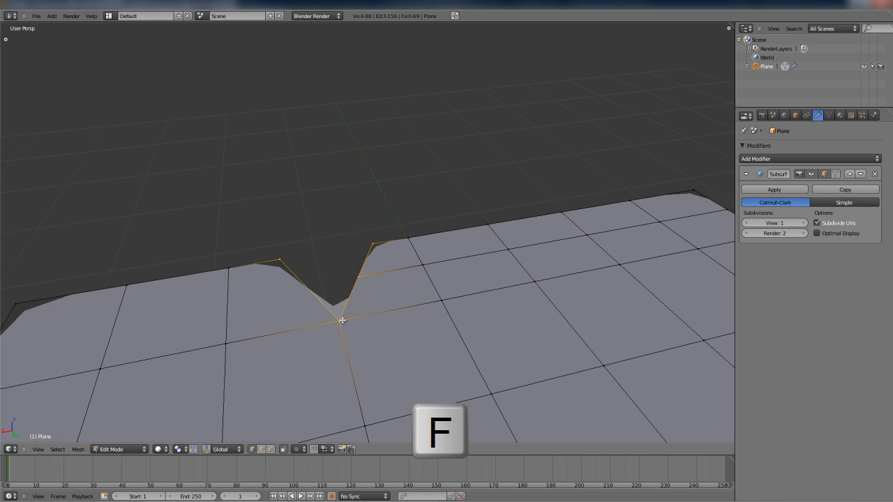
key(f)
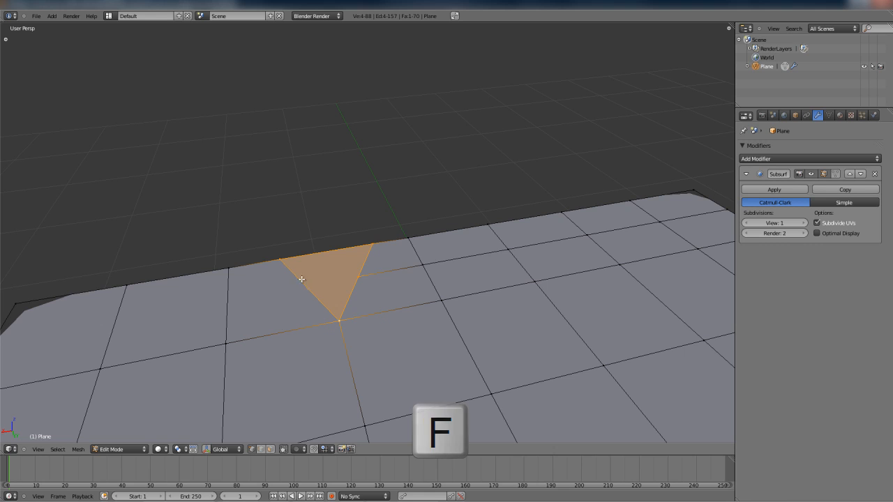
Step: Move the vertices around the filled notch individually to test how the four-vertex face deforms
middle_drag(346, 284, 359, 255)
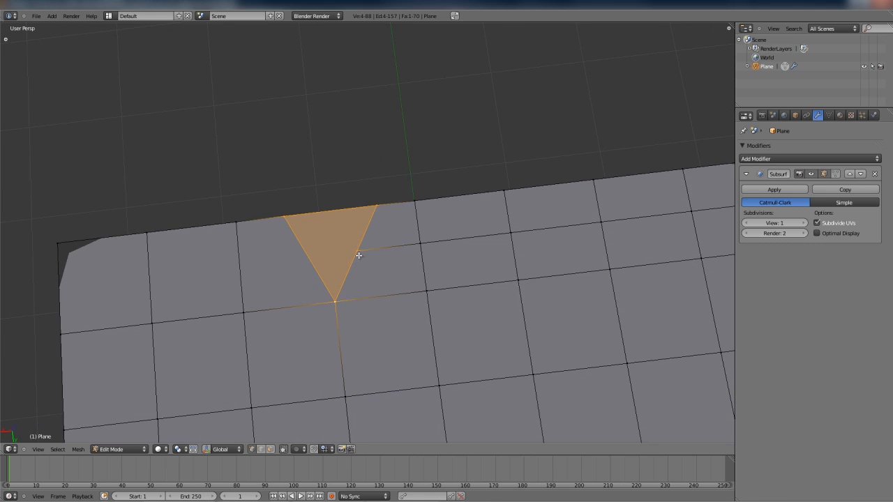
right_click(359, 249)
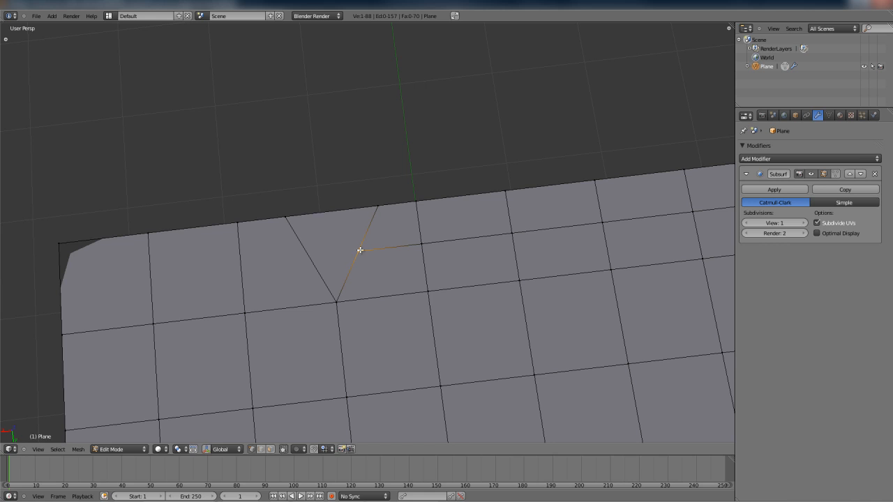
key(g)
key(Escape)
key(g)
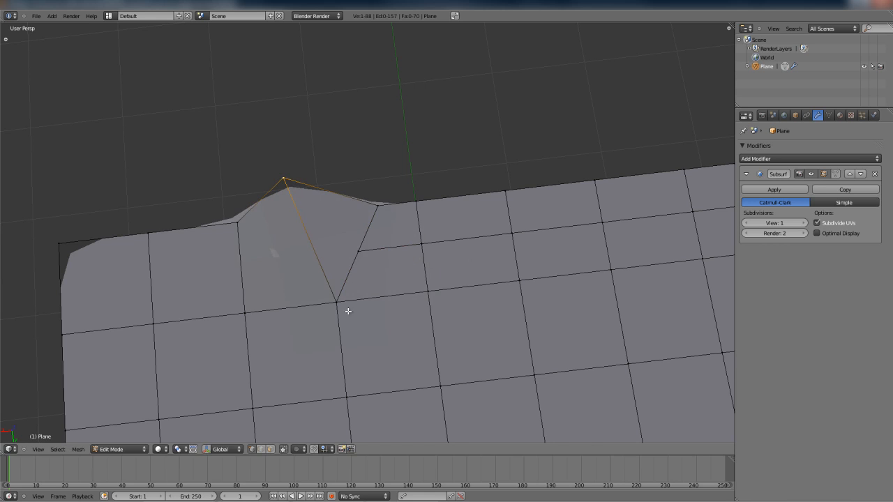
click(297, 269)
right_click(376, 201)
key(g)
middle_drag(376, 200, 359, 209)
click(359, 222)
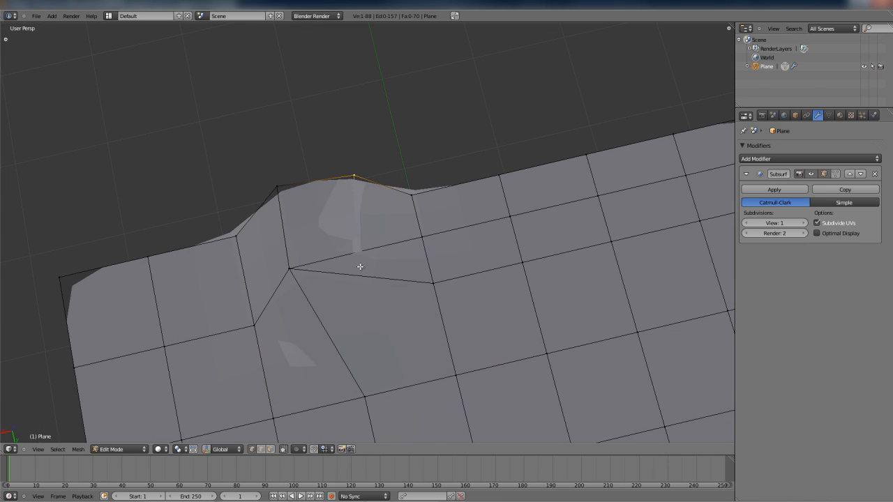
Step: Undo the test moves of the vertices, keeping the four-vertex face in the notch
key(ctrl+z)
key(ctrl+z)
key(ctrl+z)
key(ctrl+z)
key(ctrl+z)
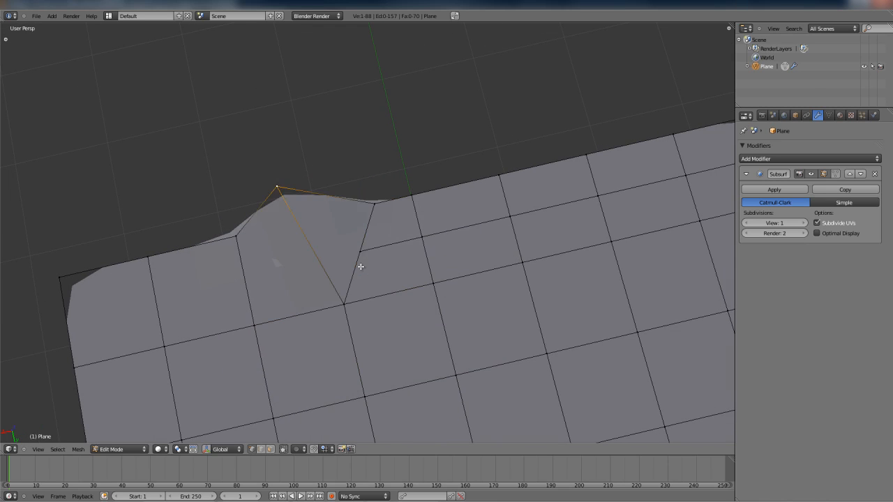
key(ctrl+z)
key(ctrl+z)
key(ctrl+z)
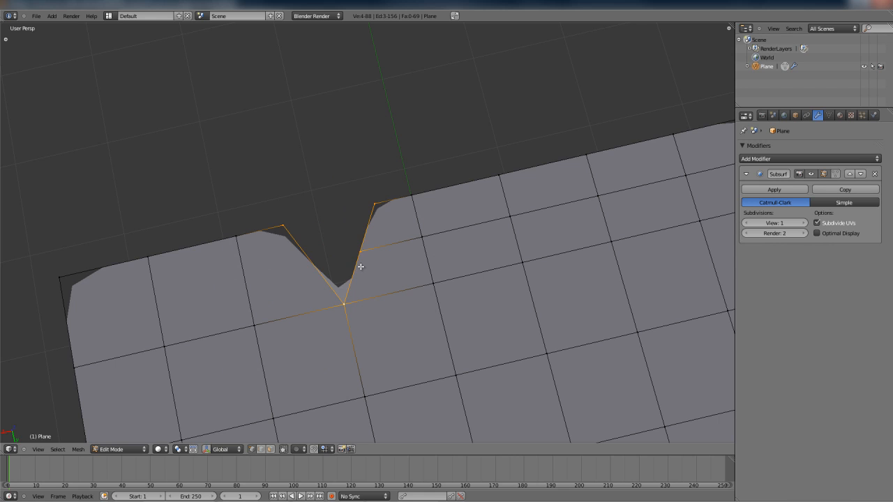
key(ctrl+shift+z)
key(ctrl+shift+z)
Step: Select the added edge loop beside the notch, and for comparison the four vertices of the plane's nearby corner face
middle_drag(362, 268, 365, 243)
alt+right_click(375, 234)
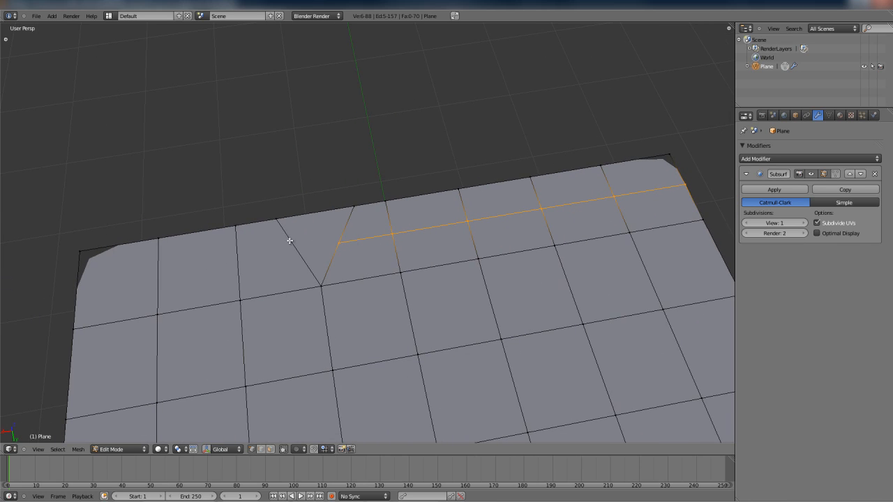
right_click(83, 253)
shift+right_click(83, 326)
shift+right_click(160, 313)
shift+right_click(161, 250)
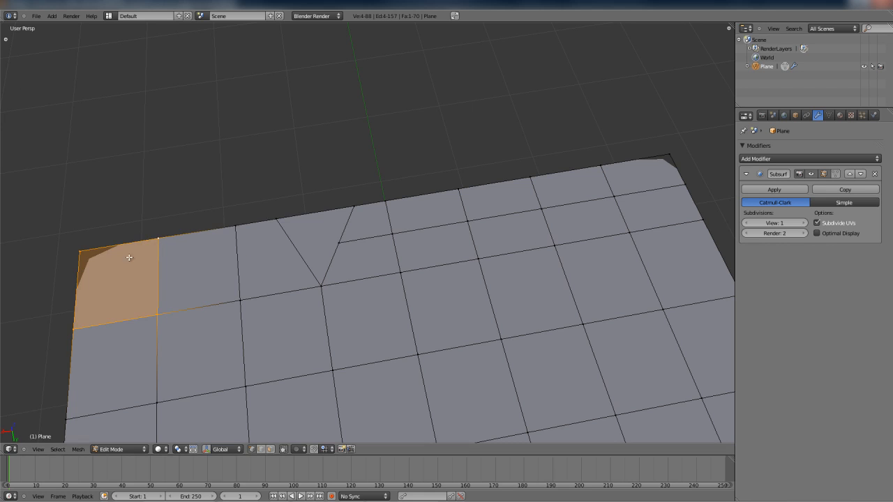
Step: Undo the four-vertex fill and the loop cut, going back to the open V-shaped notch
key(ctrl+z)
key(ctrl+z)
key(ctrl+z)
key(ctrl+z)
key(ctrl+z)
key(ctrl+z)
key(ctrl+z)
key(ctrl+z)
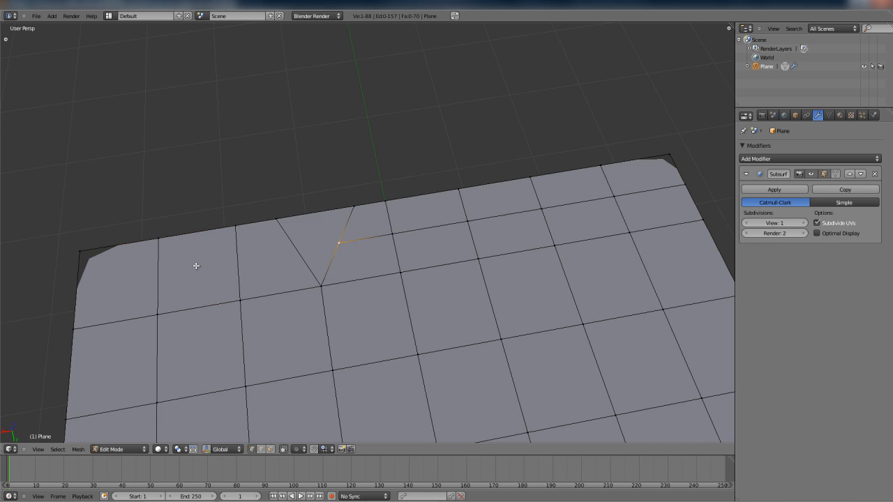
key(ctrl+z)
key(ctrl+z)
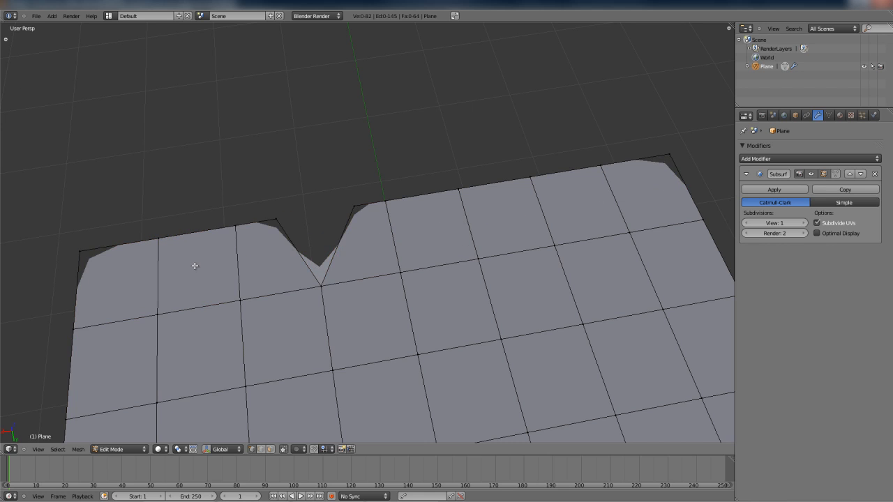
Step: Connect the notch's two outer corner vertices with an edge and subdivide that edge once
scroll(289, 266, up, 1)
shift+middle_drag(307, 256, 313, 209)
scroll(399, 271, up, 3)
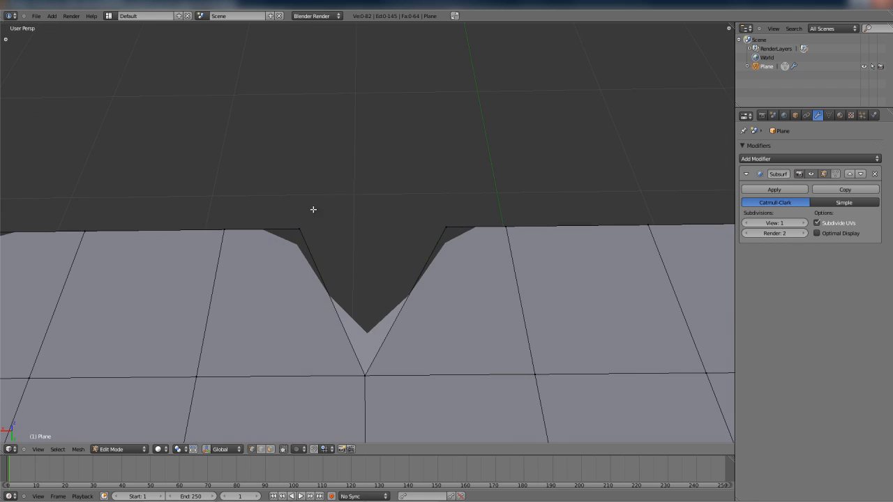
right_click(302, 232)
shift+right_click(447, 227)
key(f)
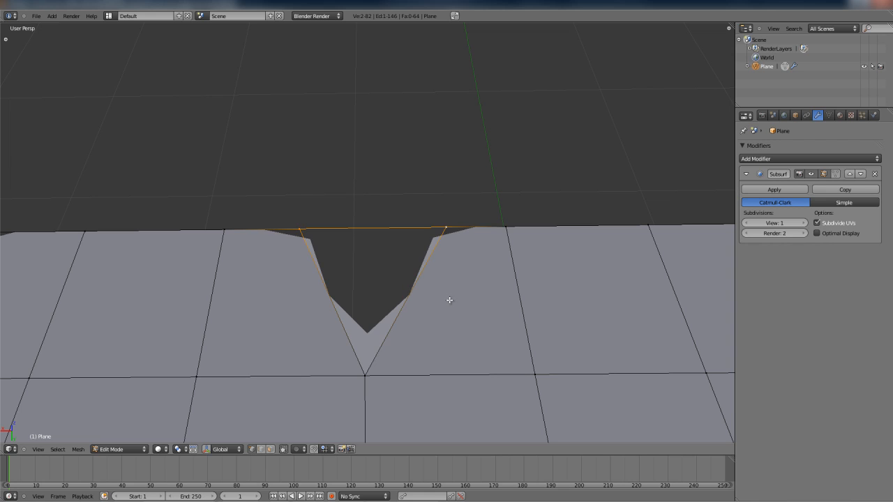
key(w)
click(453, 238)
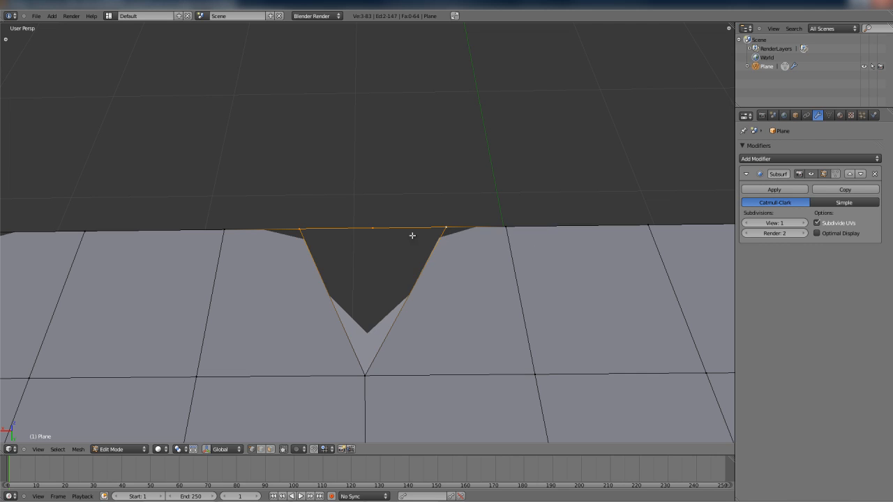
Step: Move the new edge's midpoint vertex outward from the plane along the global Y axis
right_click(380, 227)
middle_drag(634, 311, 538, 293)
key(g)
key(y)
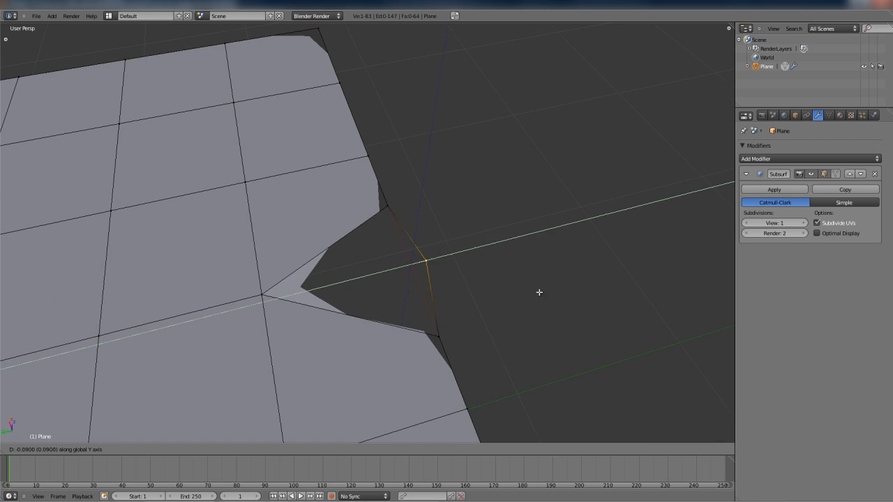
click(684, 273)
Step: Fill the notch with a quad from the outer point, both border corners and the inner tip
middle_drag(684, 273, 452, 299)
shift+right_click(451, 298)
shift+right_click(277, 339)
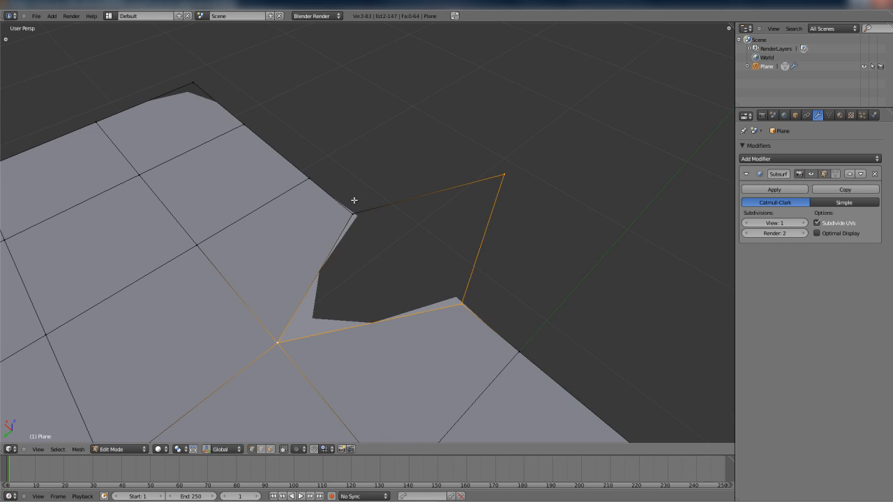
shift+right_click(353, 211)
key(f)
middle_drag(330, 315, 483, 283)
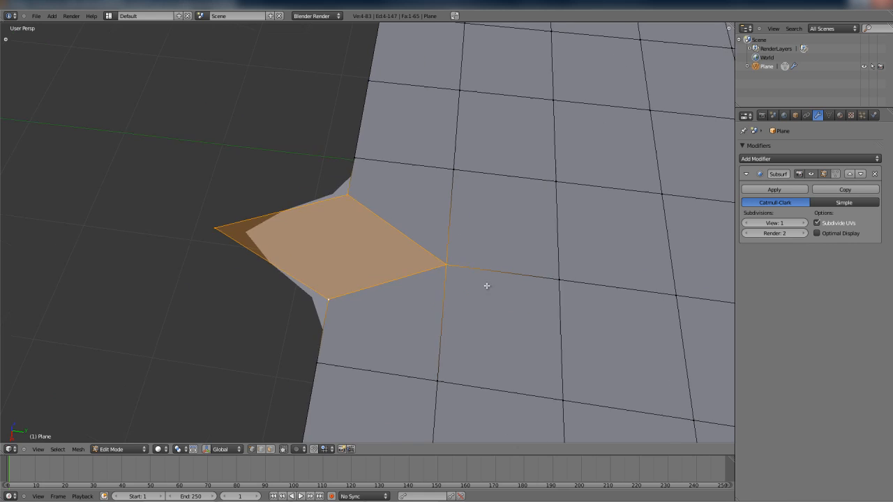
right_click(217, 226)
shift+right_click(351, 196)
middle_drag(424, 241, 438, 271)
key(g)
key(shift+z)
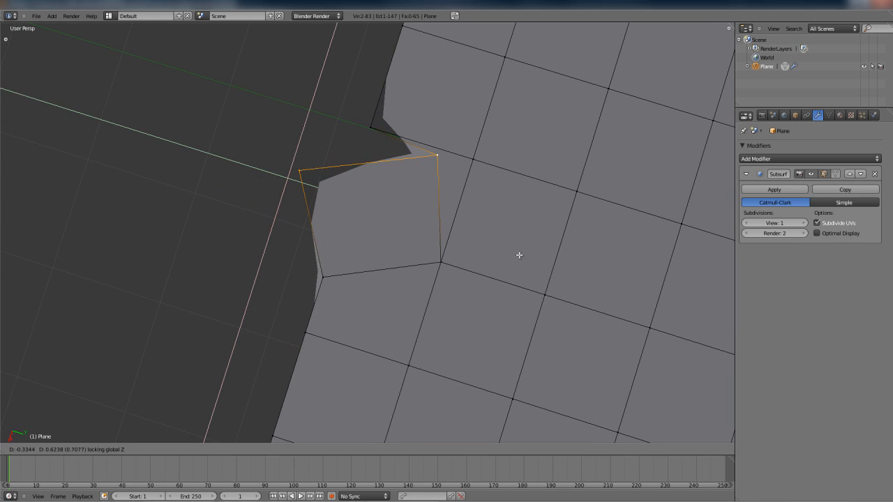
right_click(517, 259)
Step: Select the protruding quad's outer edge on the side nearer the plane's middle and extrude it outward into a branch
middle_drag(516, 263, 397, 185)
key(a)
middle_drag(408, 241, 426, 236)
right_click(427, 234)
shift+right_click(389, 152)
middle_drag(518, 213, 476, 232)
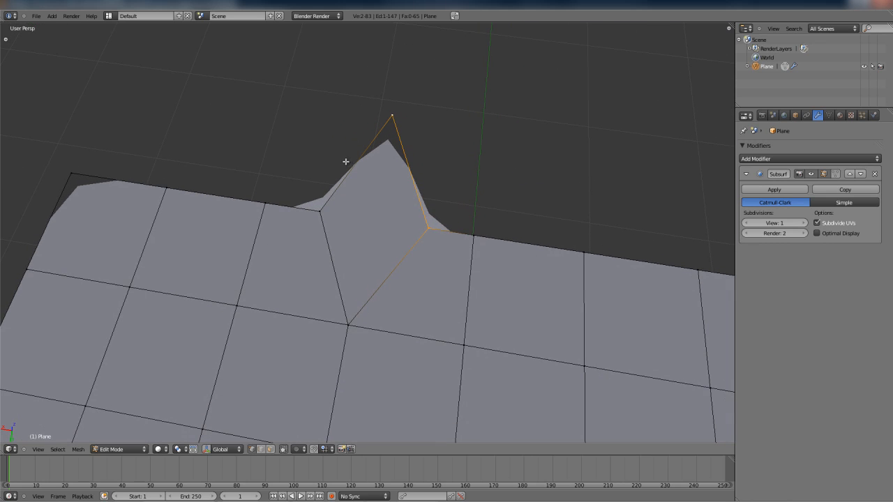
middle_drag(468, 180, 461, 209)
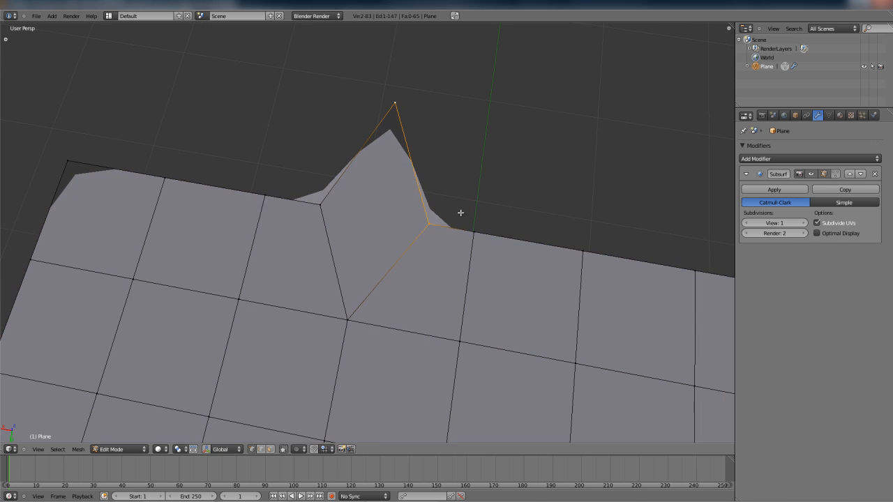
key(e)
middle_click(552, 172)
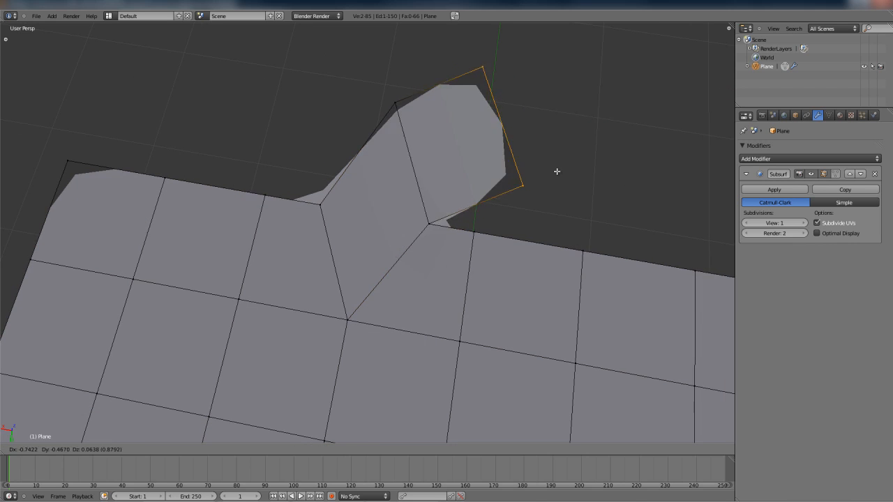
click(688, 109)
Step: Extrude the protruding quad's other outer edge in the opposite direction to form a second branch
scroll(389, 188, down, 3)
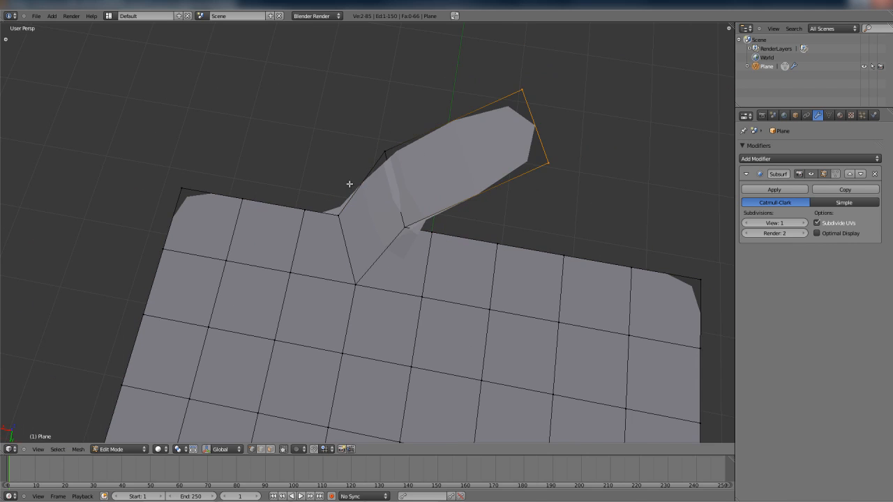
right_click(348, 187)
key(e)
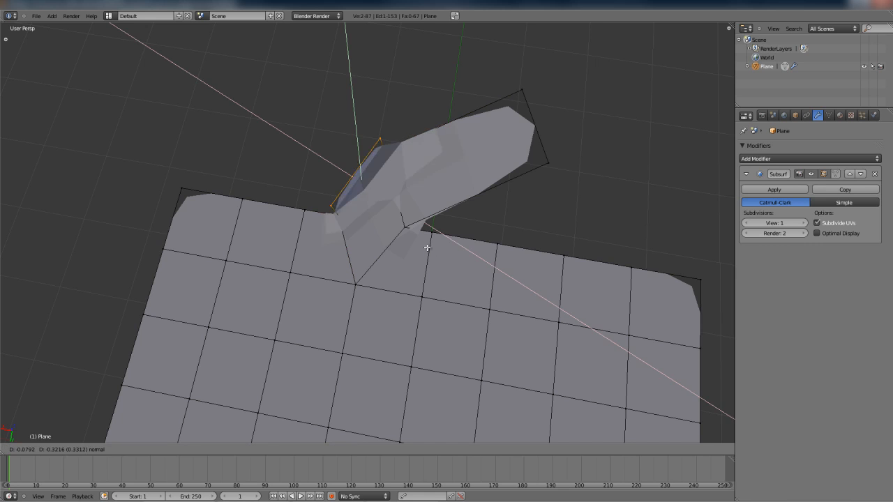
click(288, 138)
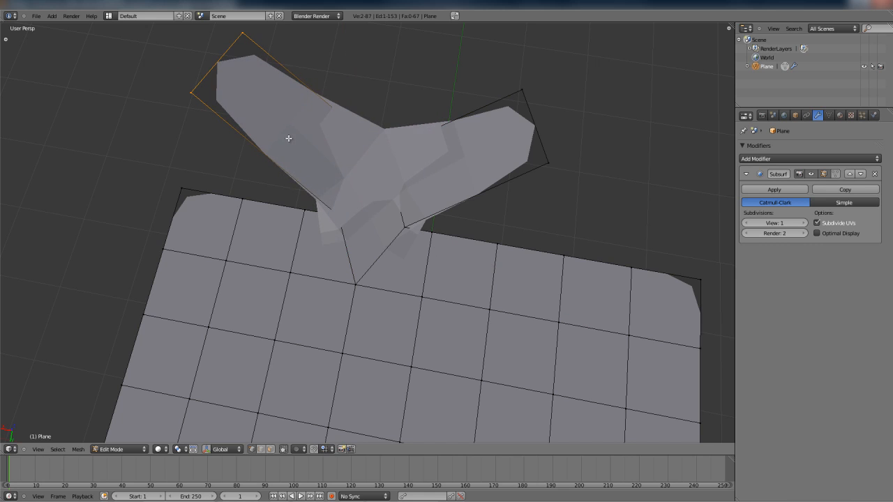
Step: Extrude the selected end edge of the second branch again to lengthen it by one more segment
shift+middle_drag(315, 151, 355, 221)
key(e)
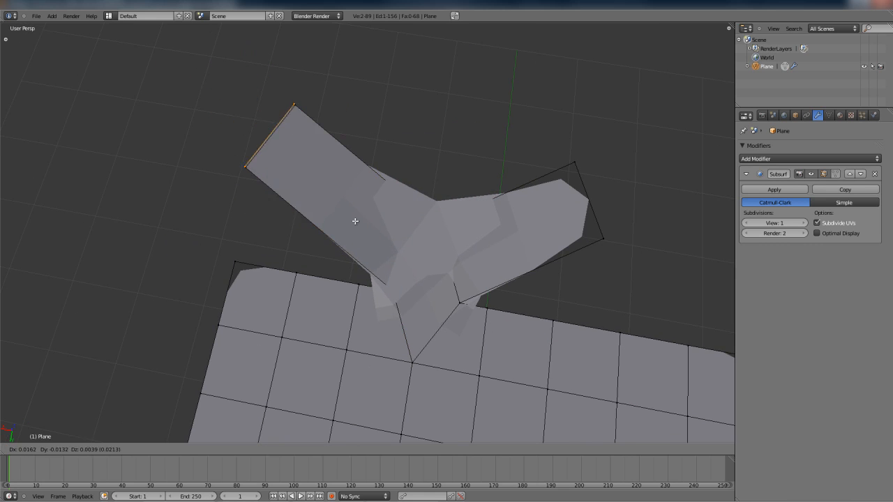
click(246, 206)
key(Tab)
middle_drag(452, 296, 423, 230)
scroll(312, 249, down, 2)
key(Tab)
scroll(324, 277, up, 1)
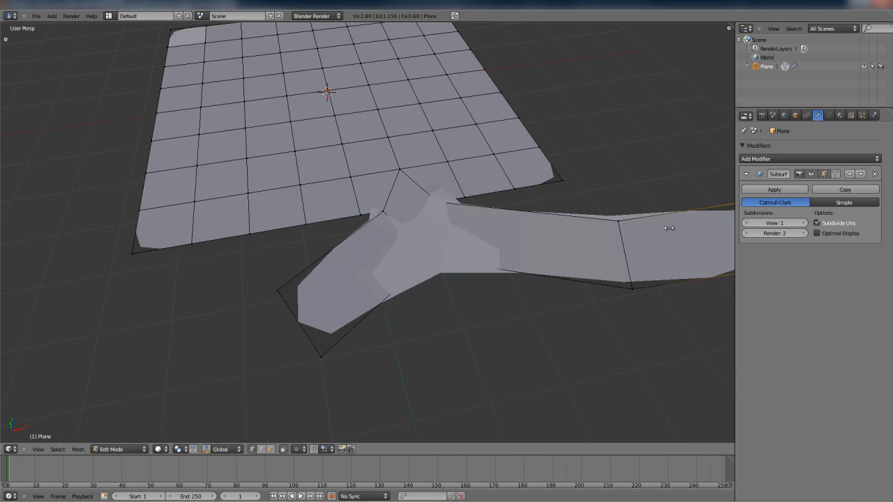
Step: Set the Subdivision Surface view level to 3 and move the vertex between the two branches along the global Z axis
click(804, 223)
click(804, 223)
mouse_move(463, 263)
middle_down()
mouse_move(437, 253)
mouse_move(424, 281)
mouse_move(440, 271)
middle_up()
key(z)
right_click(422, 273)
key(z)
key(g)
key(z)
click(443, 252)
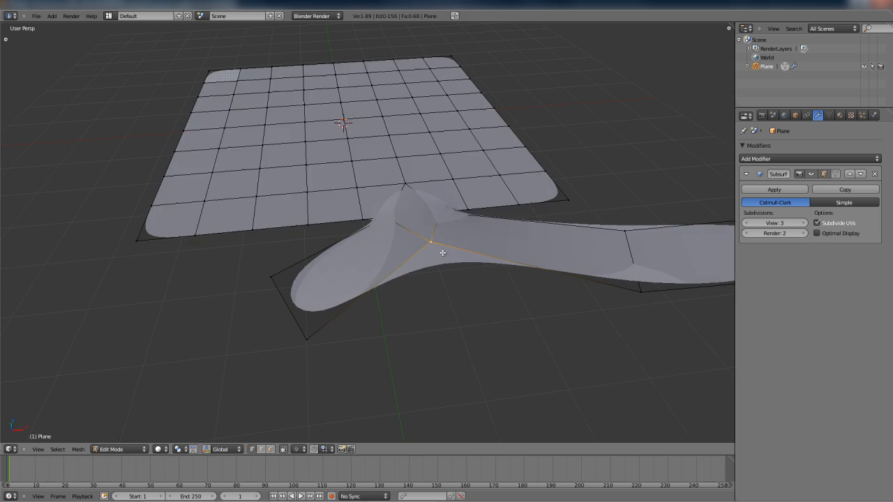
Step: Rip a border vertex between the branches and the plane's corner, and spread the two separated vertices apart into a V-shaped notch
key(Tab)
middle_drag(454, 256, 527, 256)
middle_drag(473, 258, 460, 254)
key(Tab)
mouse_move(407, 258)
middle_down()
mouse_move(484, 256)
mouse_move(424, 256)
middle_up()
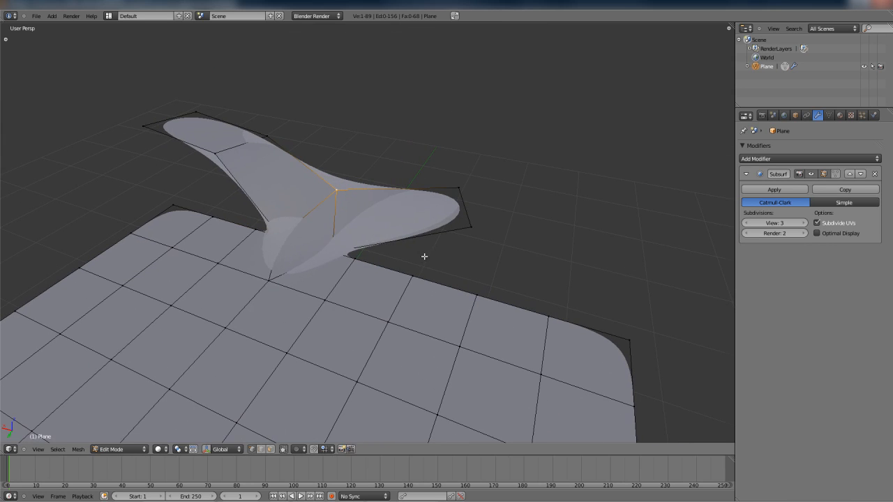
middle_drag(335, 258, 386, 253)
right_click(484, 272)
middle_drag(484, 273, 412, 295)
key(g)
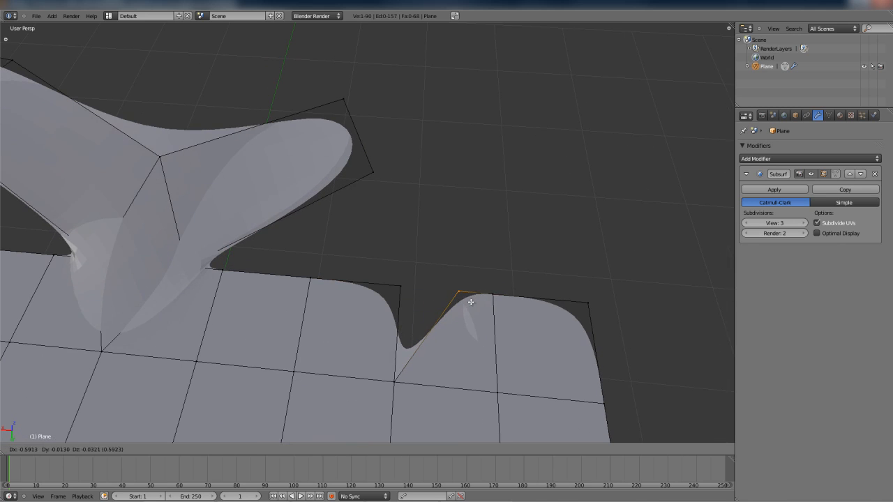
click(471, 302)
key(g)
click(352, 290)
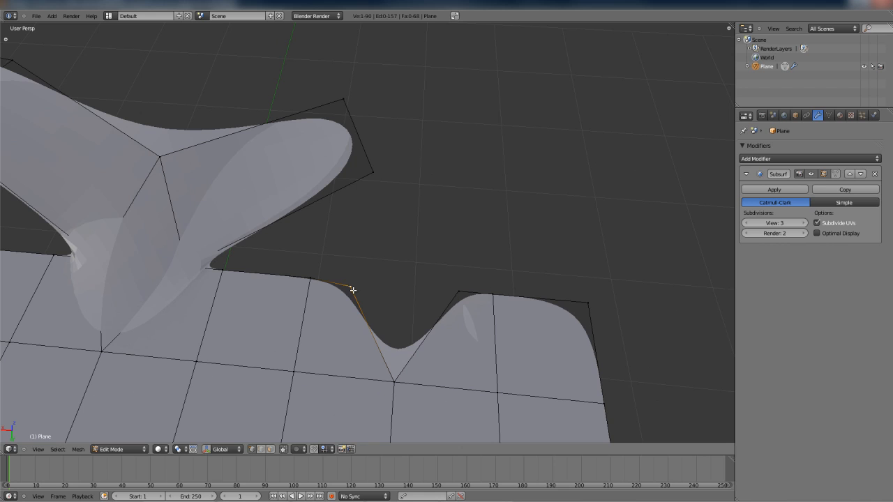
Step: Add an edge loop through the border faces between the new notch and the plane's corner
key(ctrl+r)
click(440, 340)
click(448, 326)
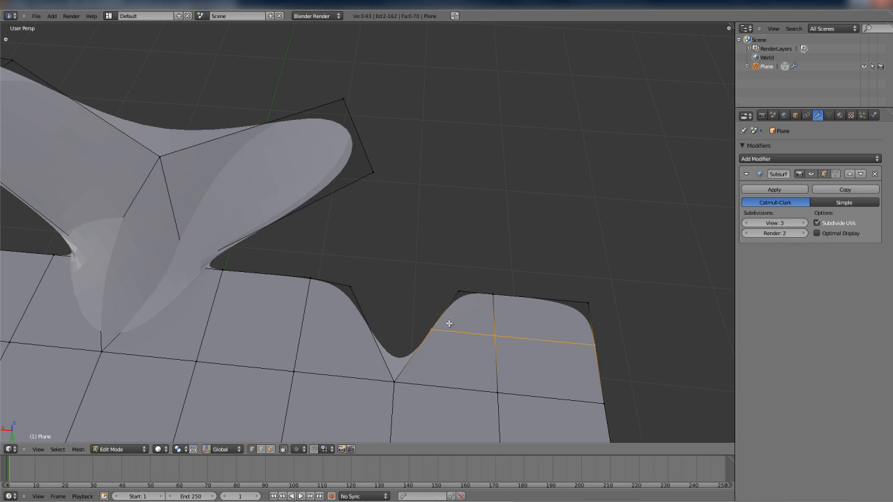
Step: Fill the notch with a quad joining both border corners, the new loop's end vertex and the inner tip
shift+right_click(457, 294)
shift+right_click(392, 380)
shift+right_click(348, 288)
middle_drag(402, 339, 399, 323)
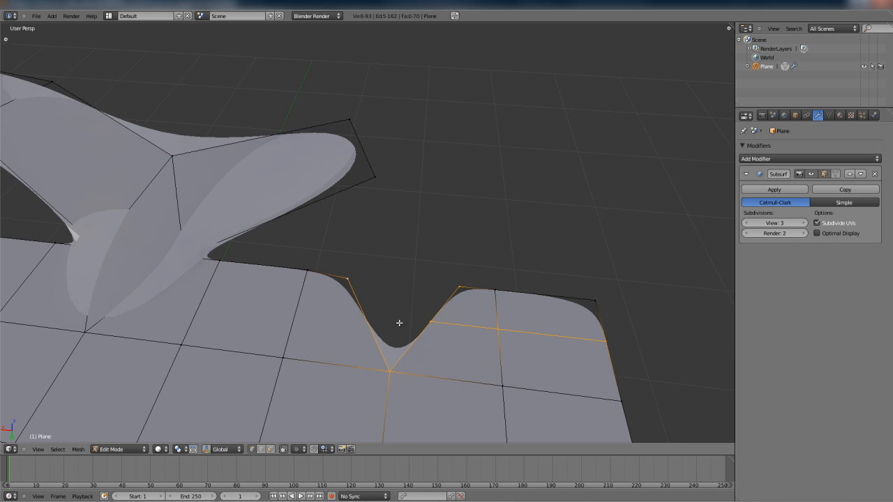
right_click(354, 280)
shift+right_click(457, 288)
shift+right_click(432, 322)
key(f)
middle_drag(451, 315, 484, 319)
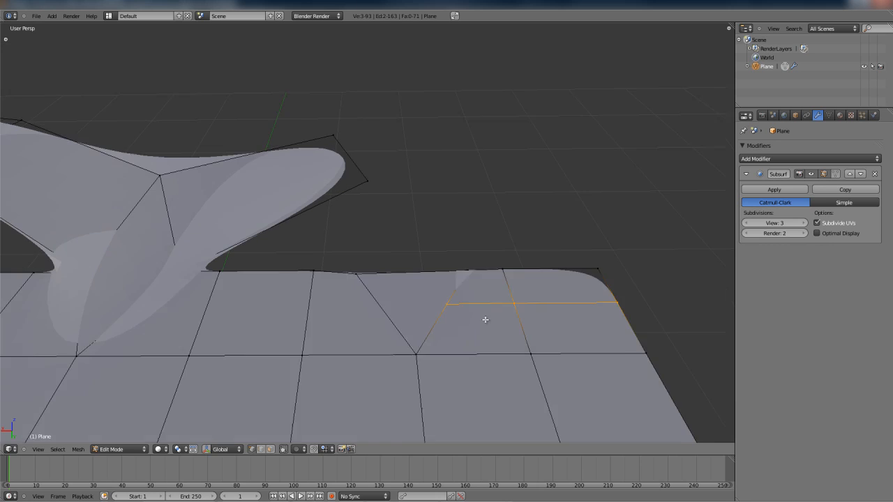
Step: Move the new edge loop's vertices along the global Z axis and leave Edit Mode
key(g)
key(z)
click(484, 285)
key(Tab)
mouse_move(484, 284)
middle_down()
mouse_move(516, 300)
mouse_move(591, 269)
mouse_move(408, 285)
mouse_move(472, 277)
middle_up()
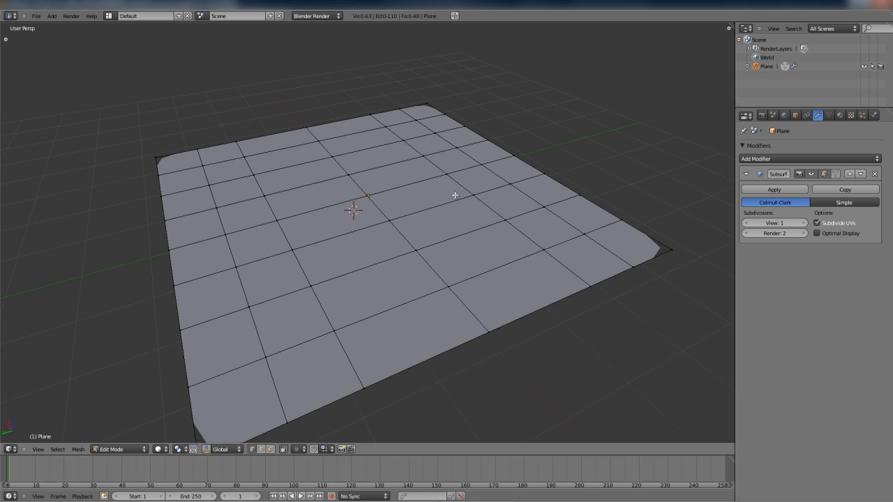
Step: Select two neighbouring face loops in turn to trace how they run across the plane, and clear the selection
middle_drag(345, 283, 413, 279)
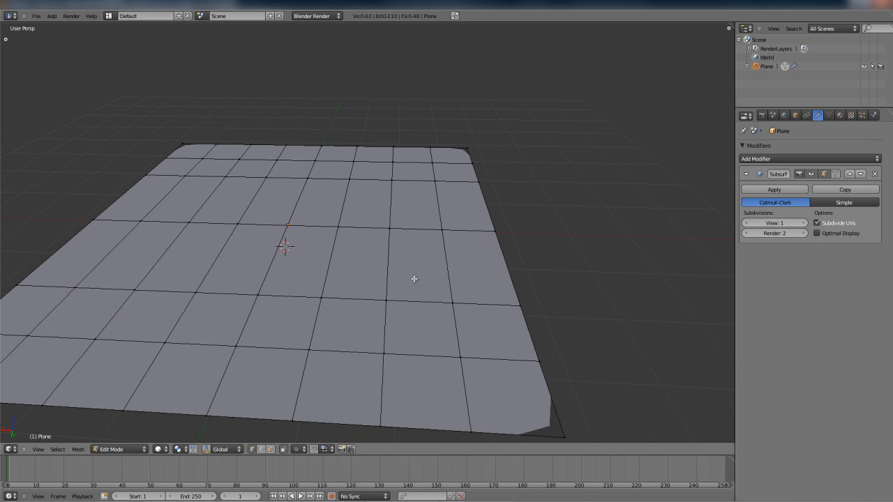
alt+right_click(364, 300)
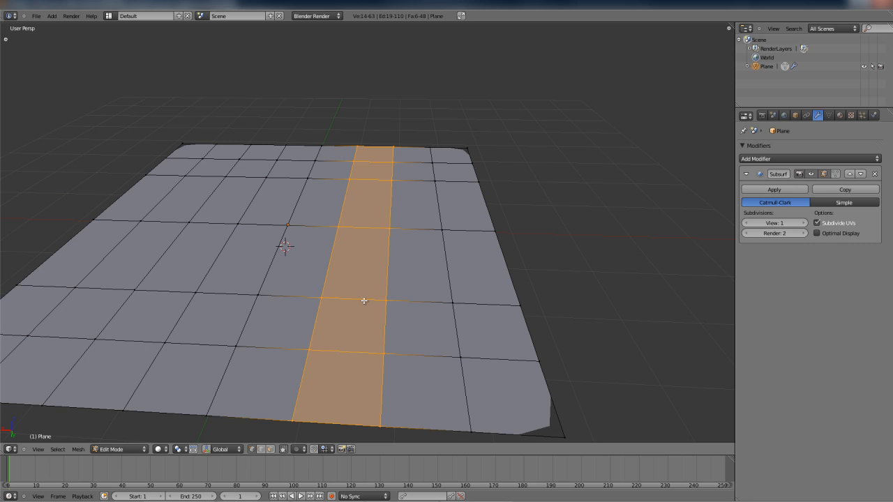
alt+right_click(407, 230)
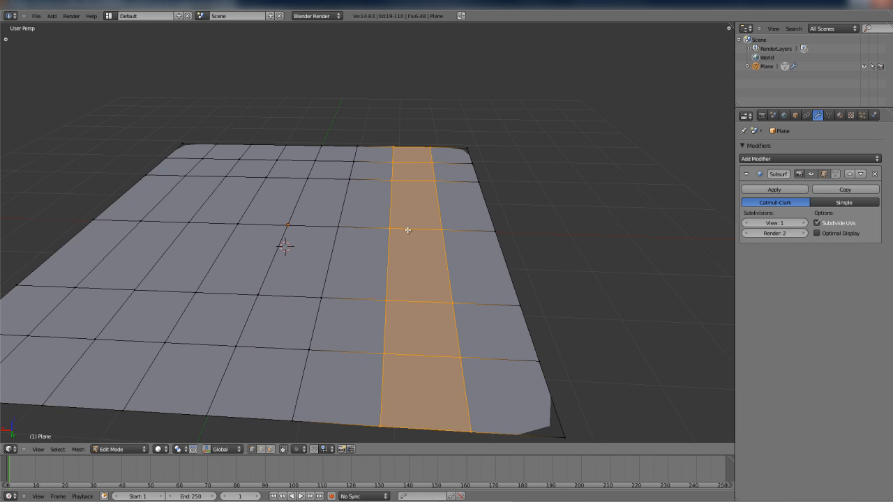
middle_drag(416, 258, 380, 261)
key(a)
Step: Select four consecutive vertices along the plane's middle row and delete them to open a rectangular hole
right_click(411, 244)
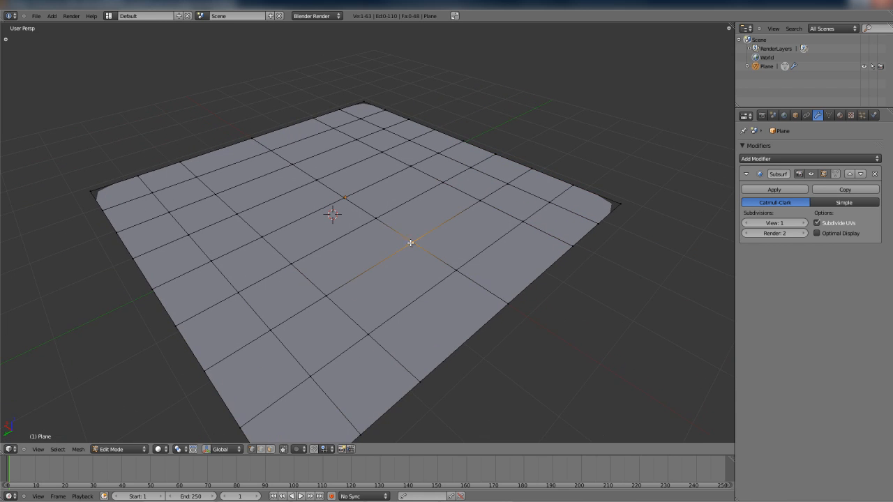
shift+right_click(381, 223)
shift+right_click(342, 194)
shift+right_click(317, 179)
middle_drag(321, 182, 361, 213)
key(x)
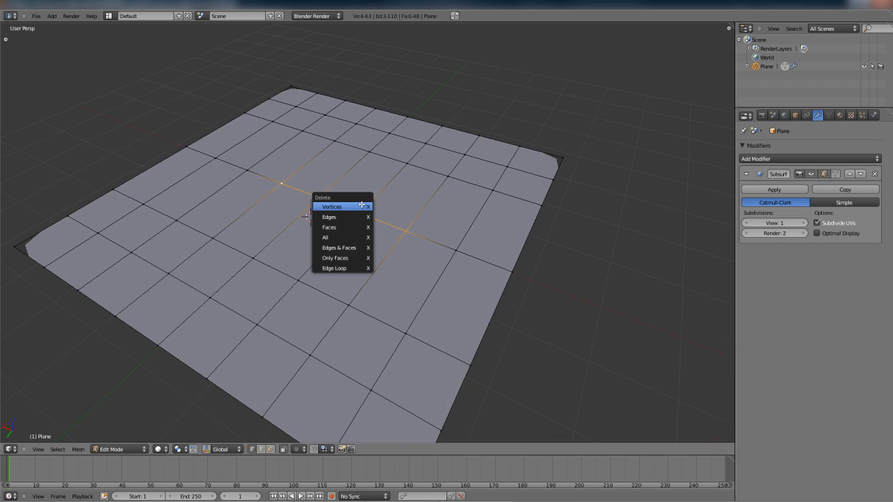
click(361, 207)
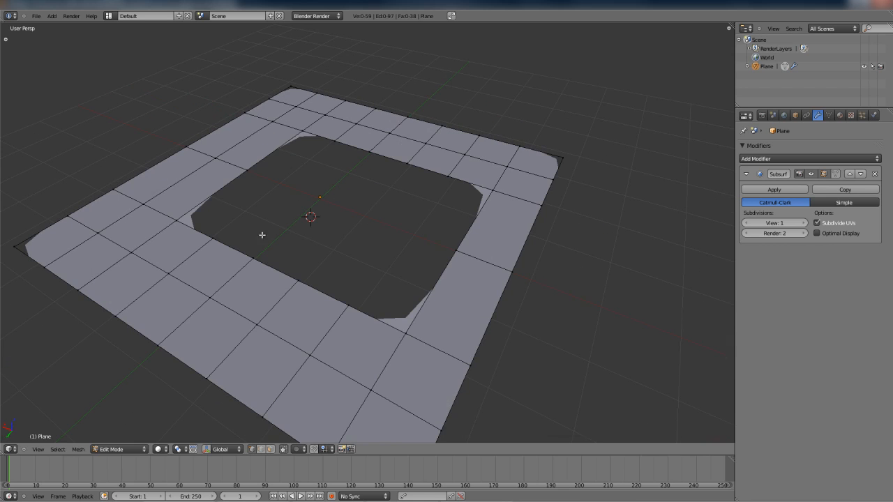
Step: Use edge selection to bridge a hole edge to the opposite edge one column over with a slanted quad face
middle_drag(364, 238, 391, 221)
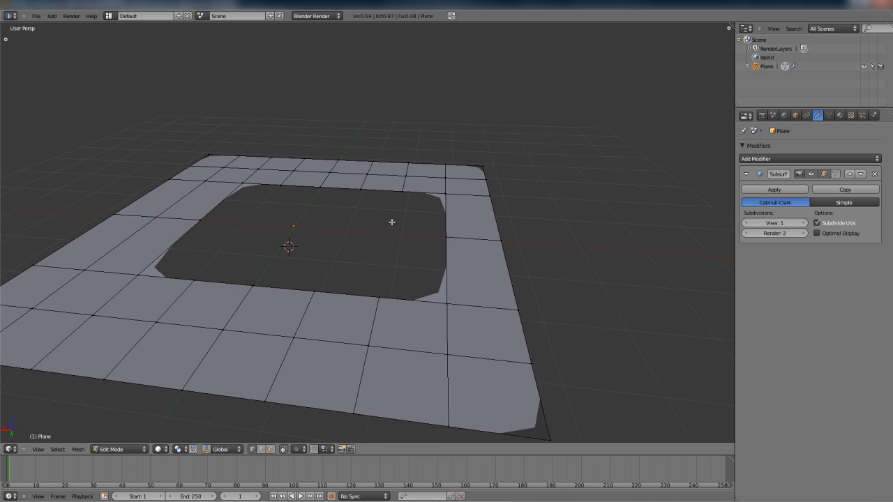
key(ctrl+Tab)
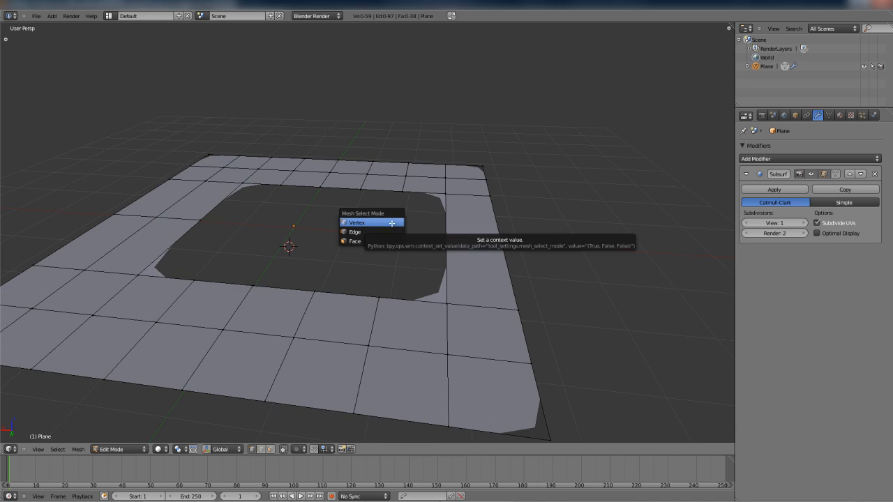
click(390, 228)
middle_drag(370, 260, 397, 264)
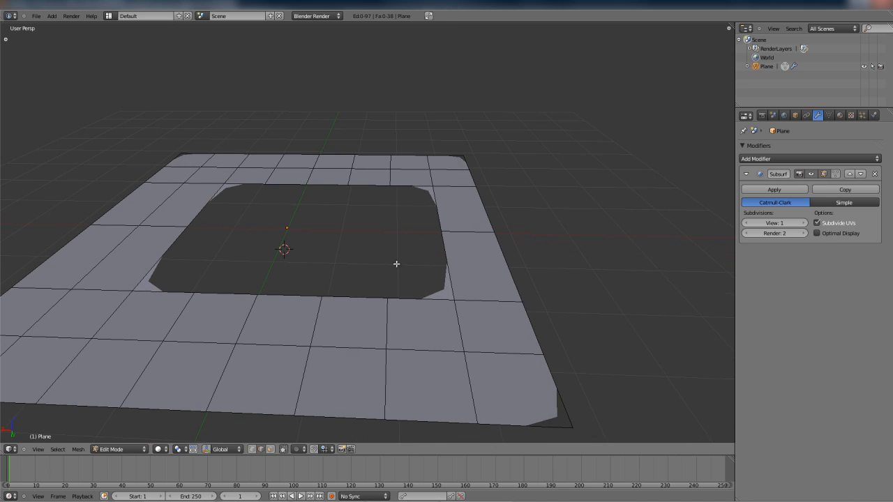
right_click(365, 297)
shift+right_click(368, 185)
right_click(361, 296)
shift+right_click(419, 186)
key(f)
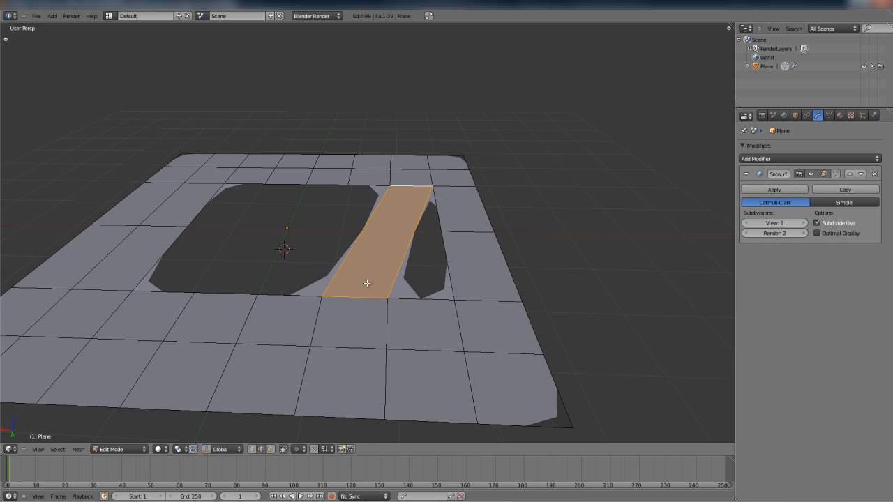
Step: Fill three more slanted quads across the hole, each joining an edge to the opposite edge one column over
right_click(292, 294)
shift+right_click(359, 186)
key(f)
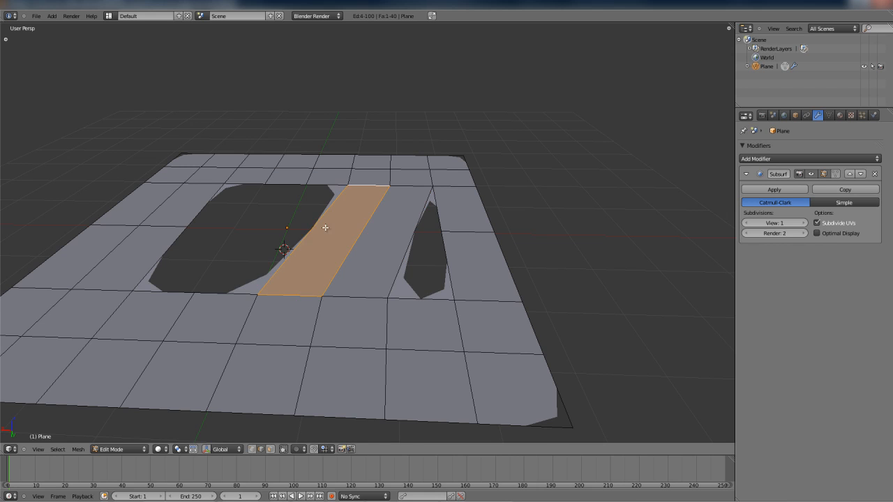
right_click(234, 296)
shift+right_click(325, 185)
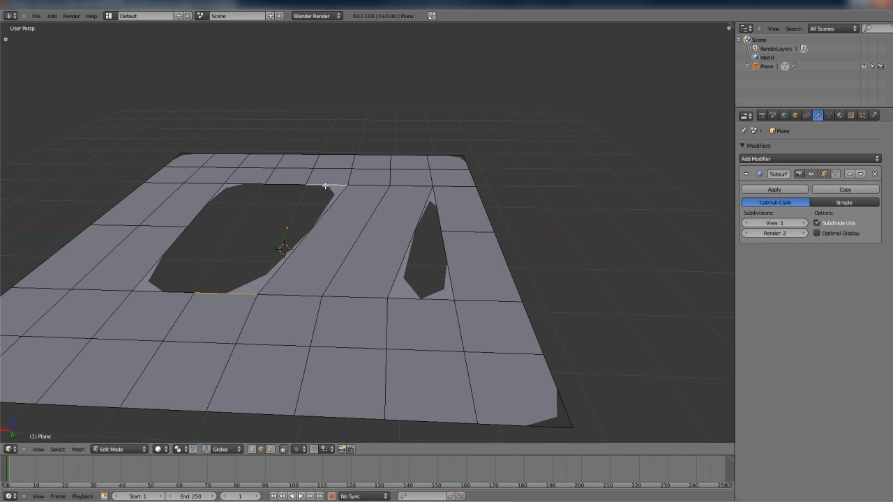
key(f)
right_click(181, 292)
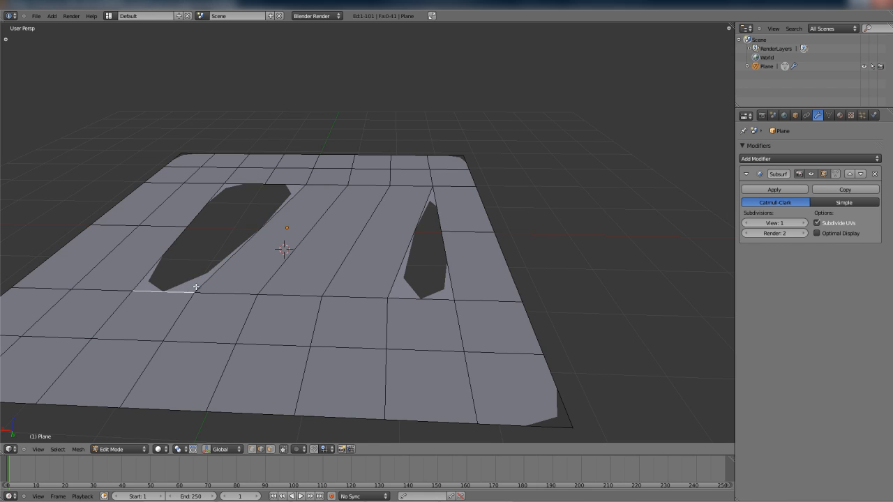
shift+right_click(295, 182)
key(f)
middle_drag(350, 208, 354, 249)
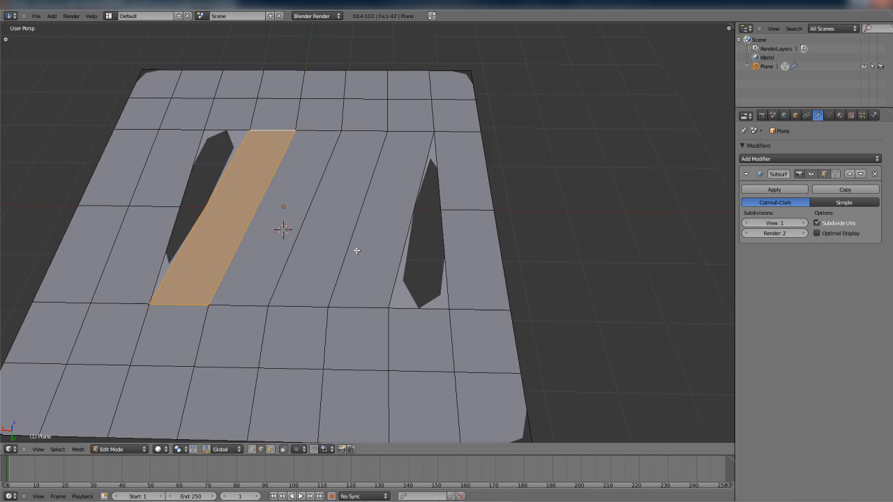
scroll(355, 249, down, 2)
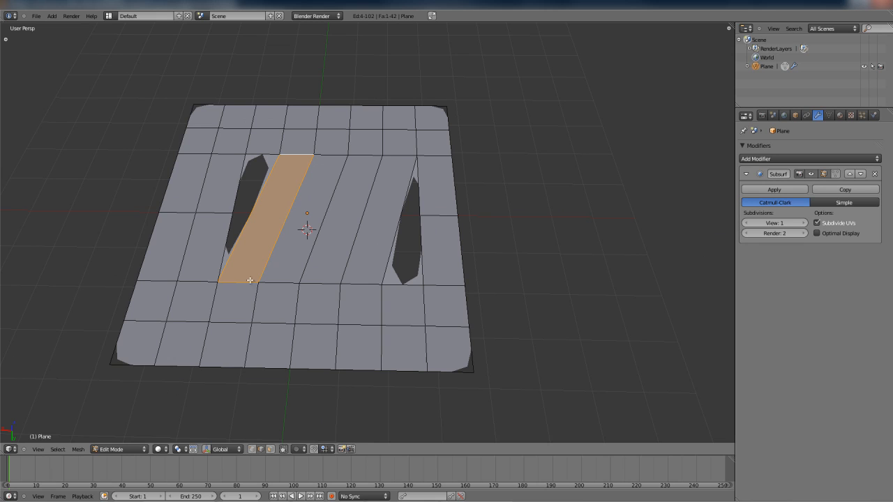
scroll(370, 249, up, 3)
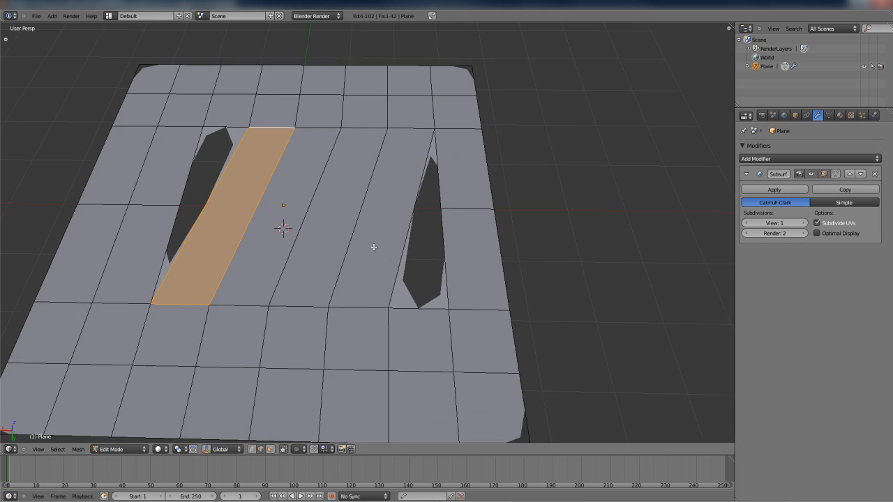
Step: In vertex selection mode, fill the narrow gap nearest the plane's side with a face from its four corner vertices
middle_drag(417, 279, 377, 270)
key(a)
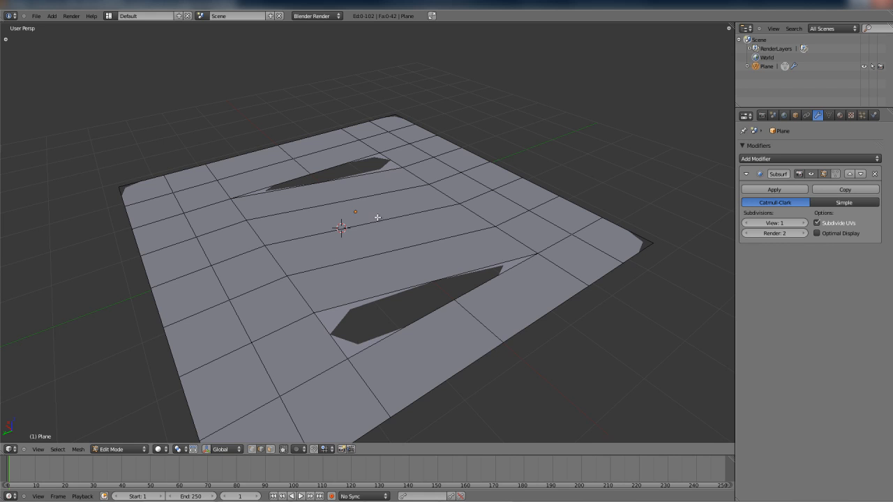
key(ctrl+Tab)
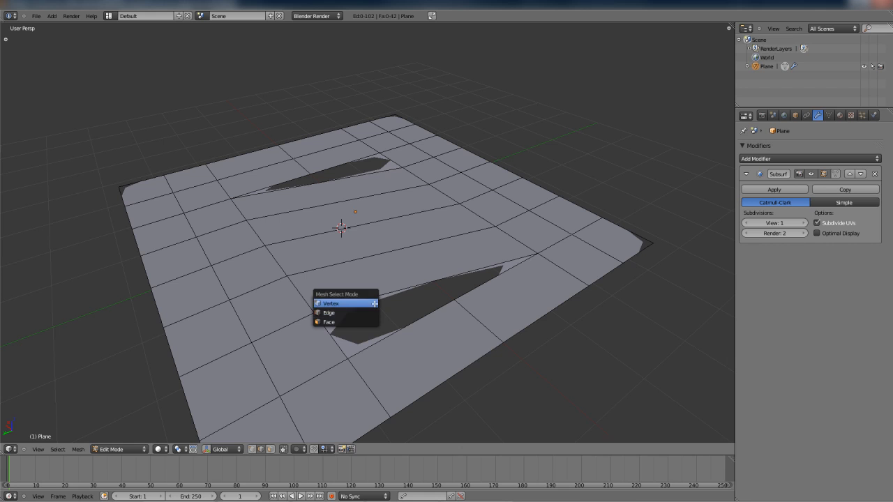
click(375, 304)
right_click(317, 313)
shift+right_click(346, 356)
shift+right_click(453, 301)
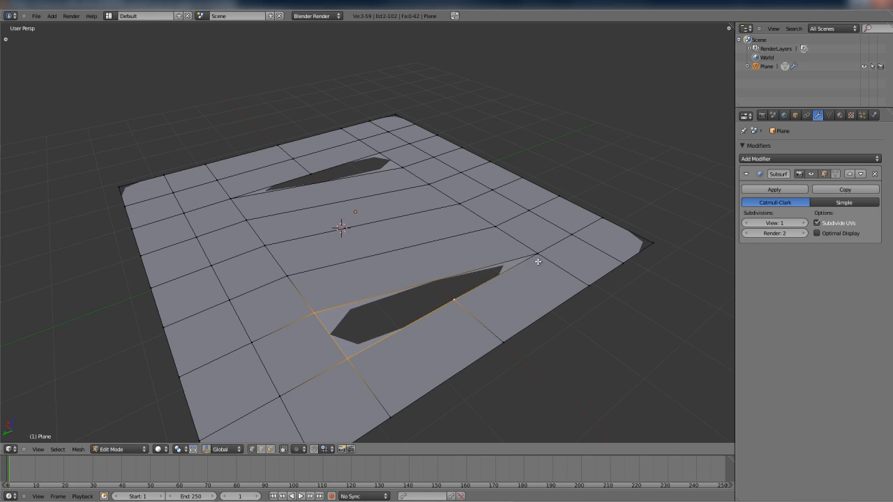
shift+right_click(537, 254)
middle_drag(491, 324, 235, 384)
key(f)
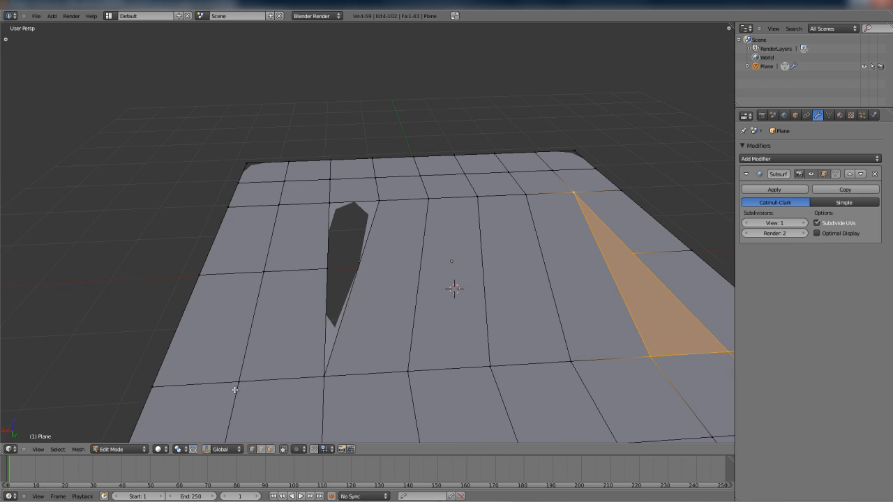
Step: Fill the remaining narrow gap at the other end with a face from its four vertices and clear the selection
right_click(324, 376)
shift+right_click(323, 265)
shift+right_click(330, 201)
shift+right_click(377, 202)
key(f)
middle_drag(498, 300, 438, 336)
key(a)
Step: Set the subdivision view level to 3 and select the four vertices along the hole's straight side
middle_drag(438, 289, 449, 288)
key(ctrl+3)
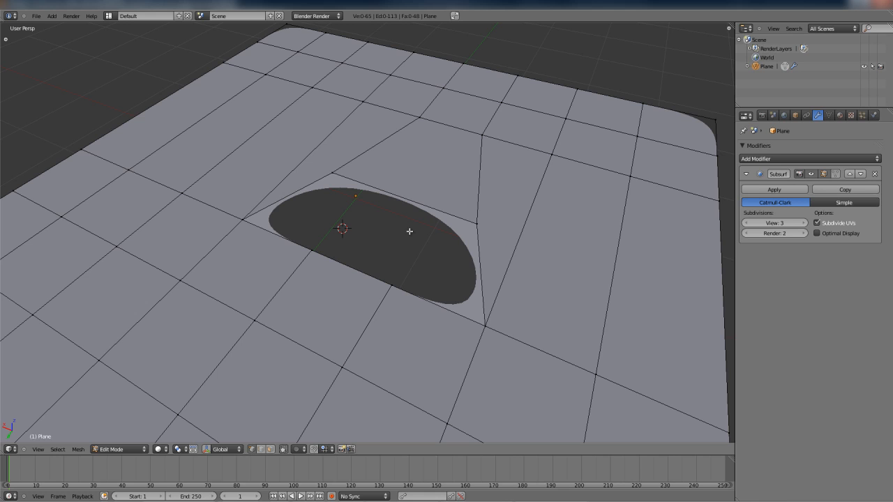
right_click(481, 324)
shift+right_click(394, 287)
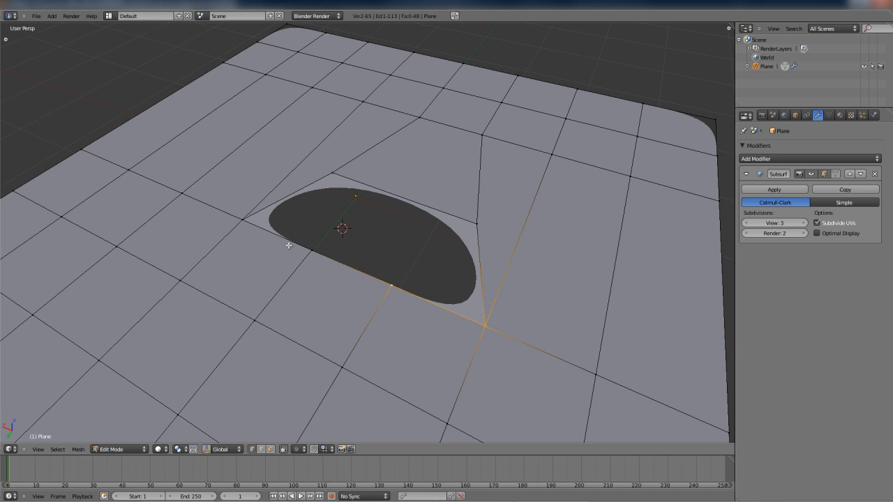
shift+right_click(305, 254)
shift+right_click(239, 219)
middle_drag(251, 233, 300, 262)
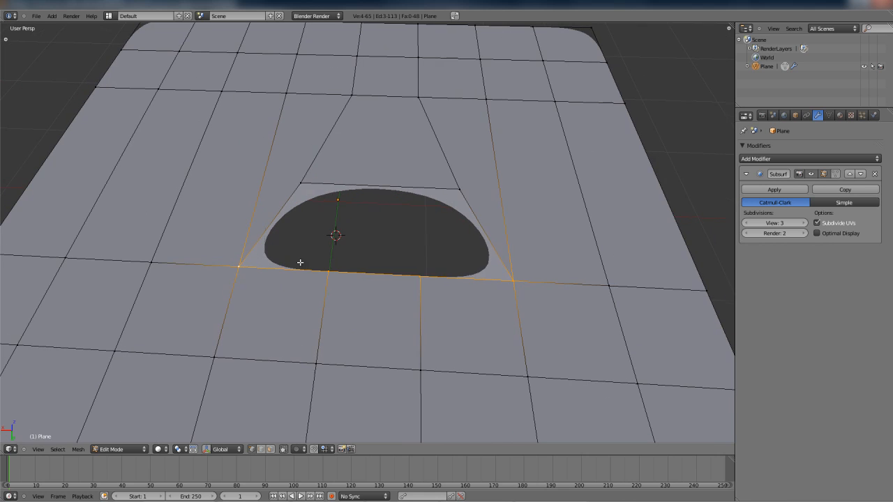
Step: Try filling one part of the hole with a face from three straight-side vertices and the nearest short-side corner
right_click(303, 184)
shift+right_click(461, 189)
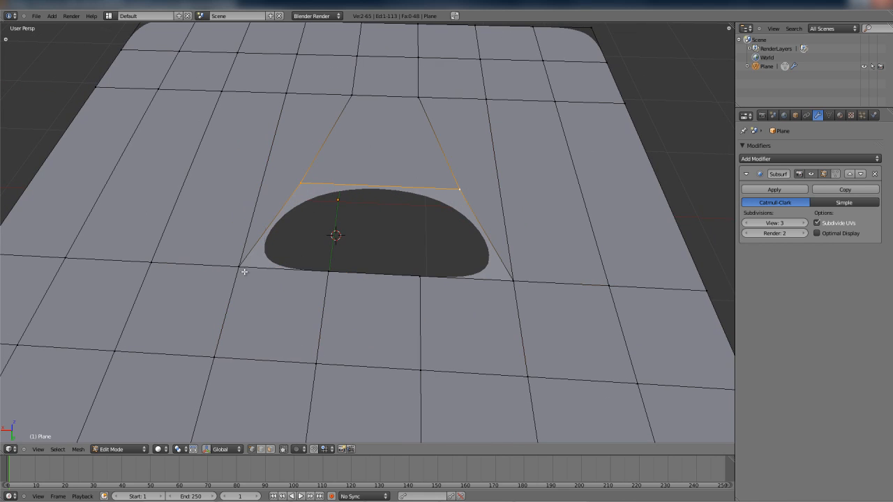
shift+right_click(339, 270)
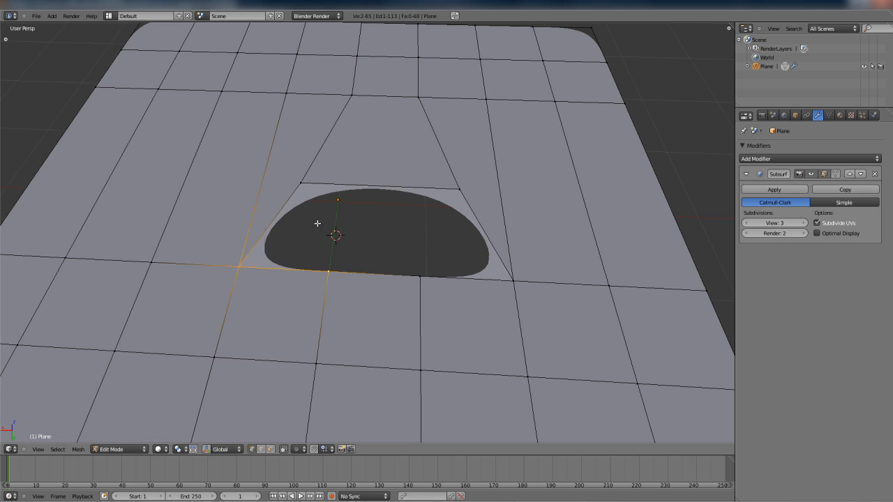
shift+right_click(302, 184)
shift+right_click(423, 279)
key(f)
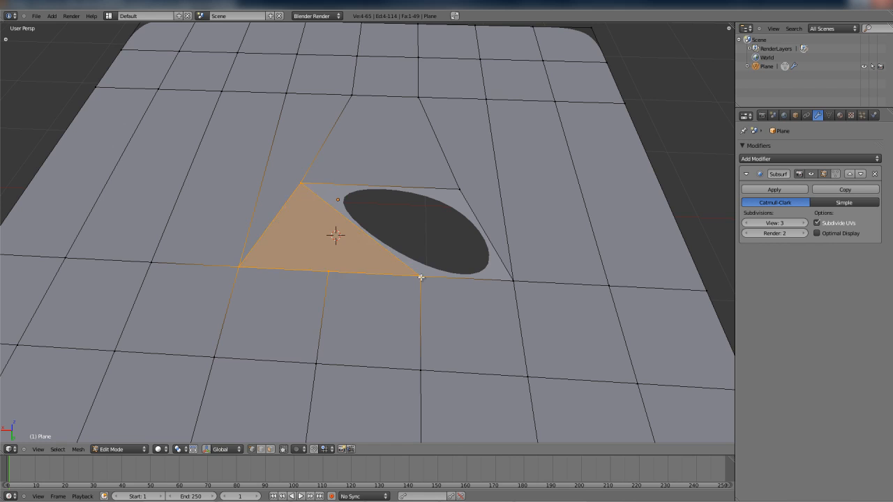
Step: Fill the rest of the hole with a face from its four remaining corner vertices
right_click(422, 279)
shift+right_click(301, 184)
shift+right_click(459, 190)
shift+right_click(512, 281)
key(f)
mouse_move(446, 303)
middle_down()
mouse_move(473, 298)
mouse_move(443, 303)
middle_up()
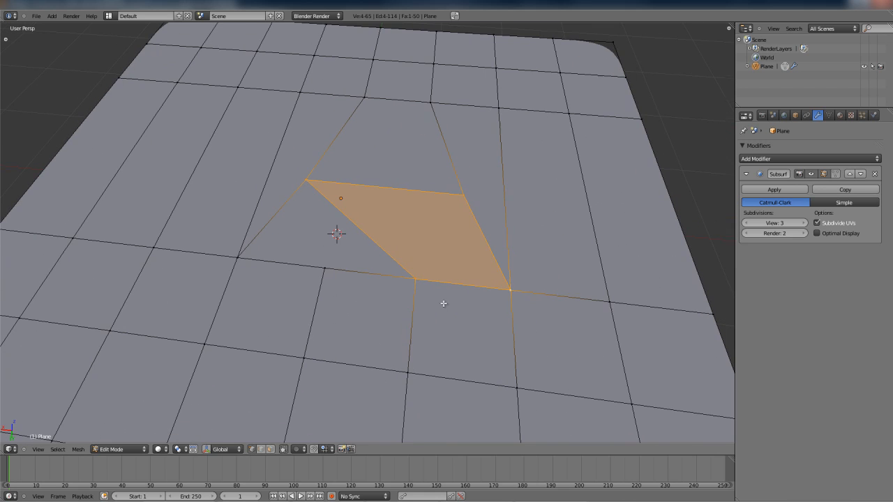
Step: Undo both faces filled across the hole
key(ctrl+z)
key(ctrl+z)
key(ctrl+z)
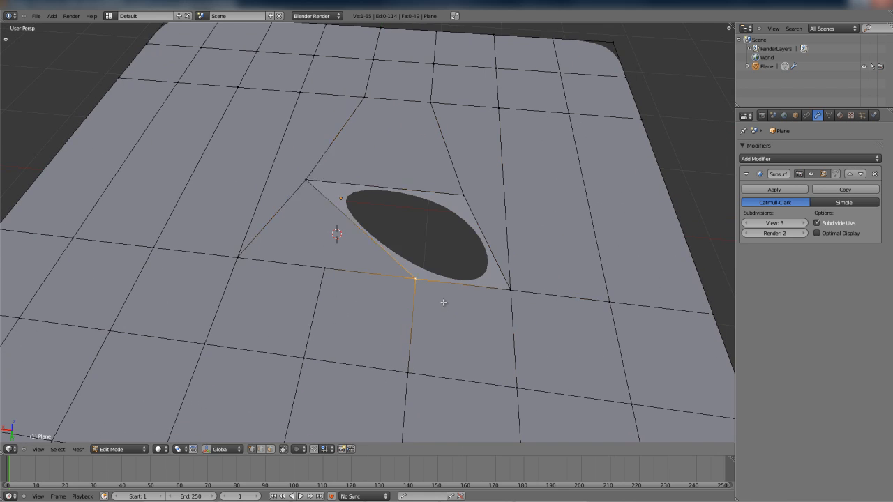
key(ctrl+z)
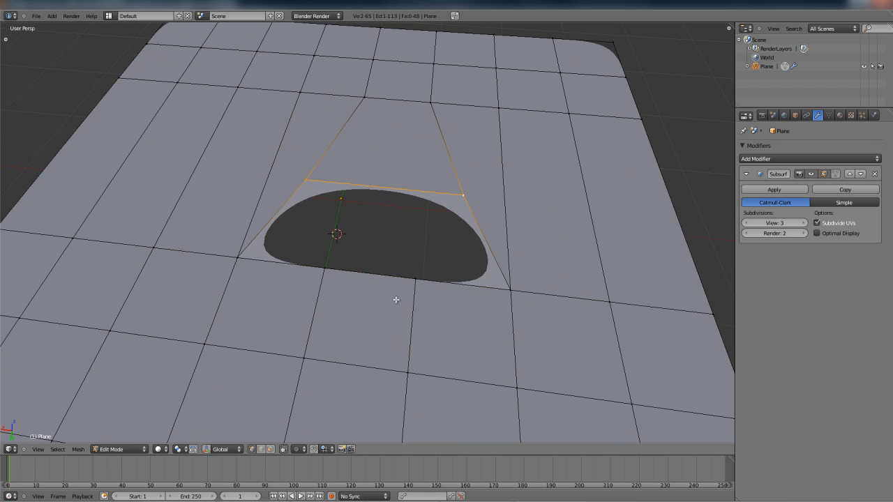
Step: Extrude the middle edge of the hole's straight side about 0.55 units into the hole
right_click(324, 269)
shift+right_click(416, 280)
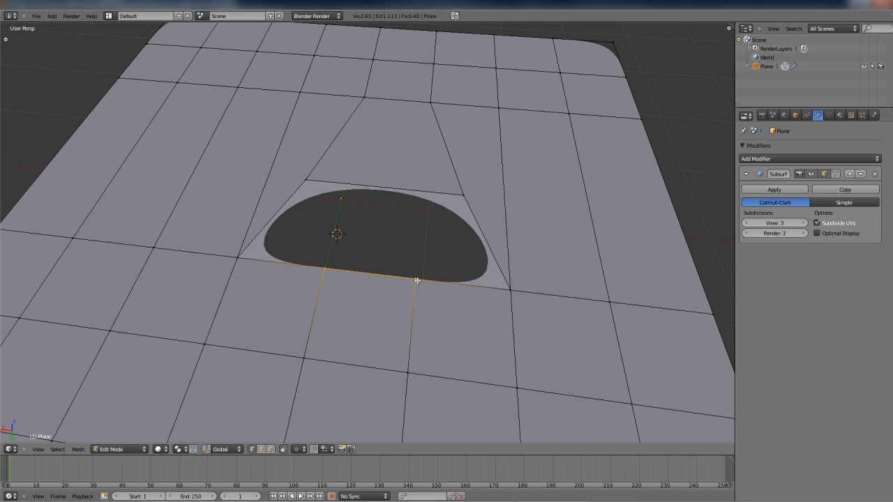
middle_drag(383, 283, 400, 309)
scroll(400, 309, up, 3)
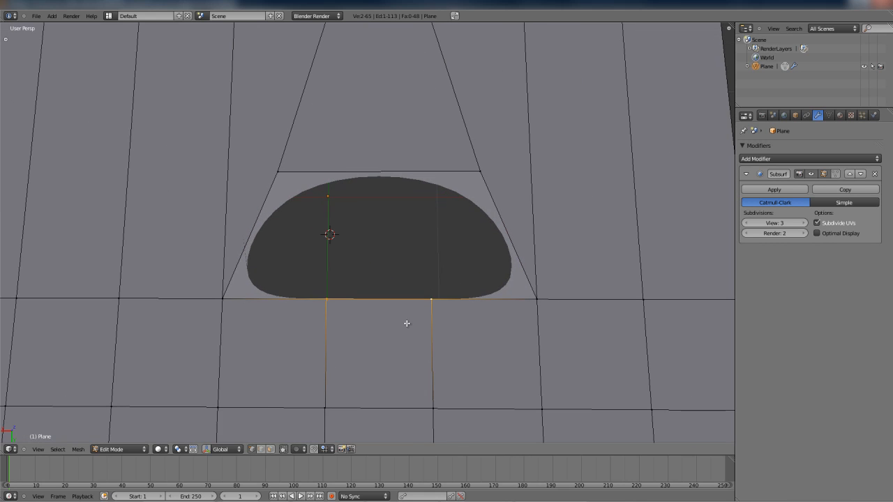
key(e)
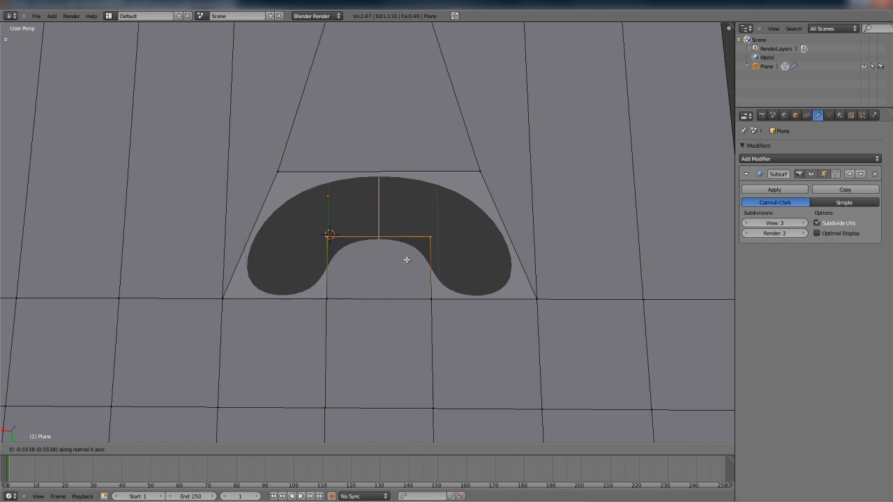
click(406, 259)
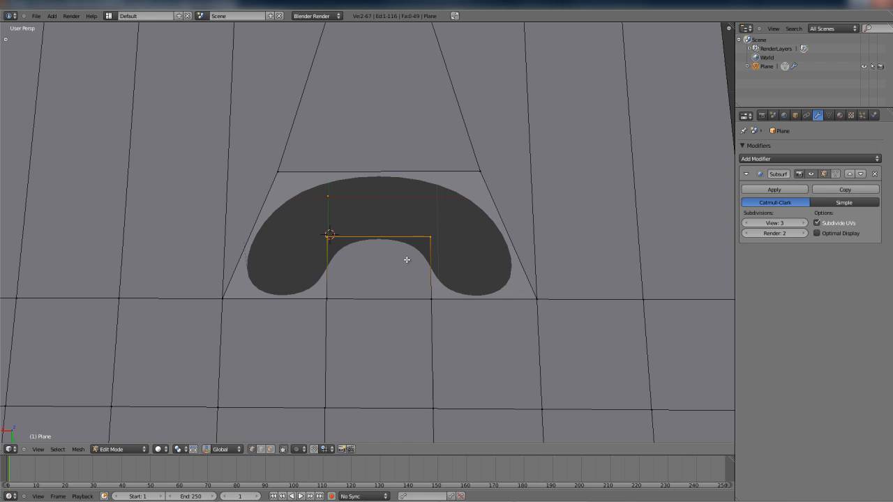
Step: Fill the gap on one side of the extruded face with a quad reaching the nearest short-side corner
right_click(324, 302)
shift+right_click(236, 295)
shift+right_click(280, 167)
key(f)
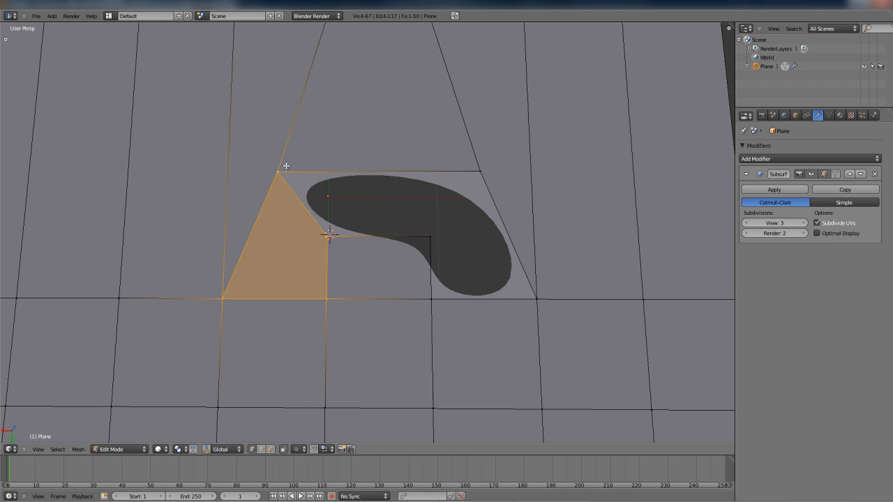
Step: Fill a quad between the extruded edge and the hole's short opposite side
right_click(327, 243)
shift+right_click(295, 177)
shift+right_click(439, 234)
shift+right_click(479, 179)
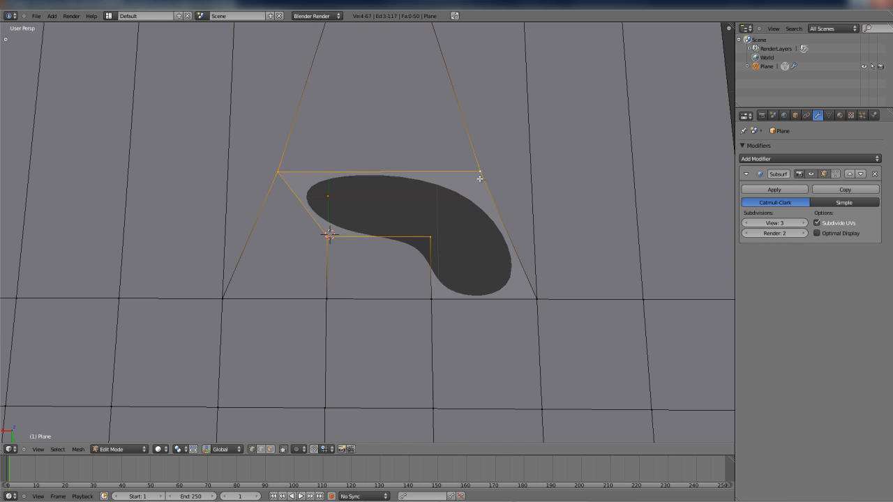
key(f)
Step: Fill the last gap beside the extruded face with a quad from its four corner vertices and clear the selection
right_click(480, 177)
shift+right_click(428, 241)
shift+right_click(436, 303)
shift+right_click(542, 299)
key(f)
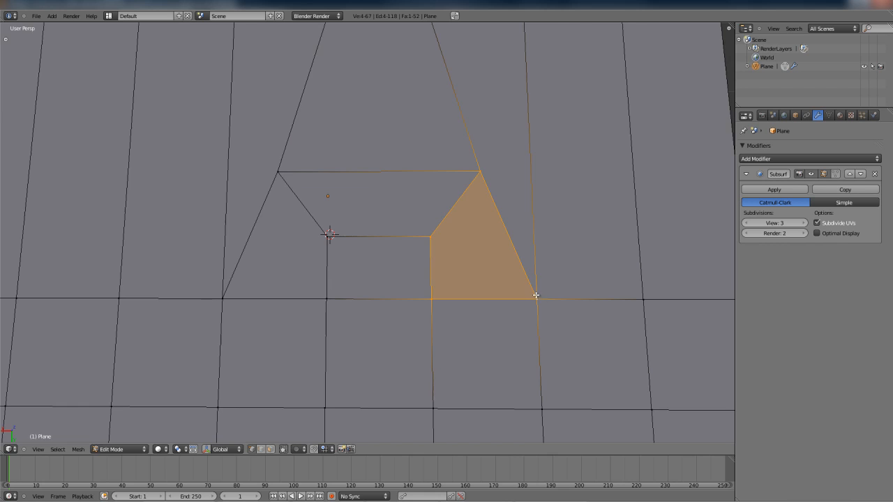
scroll(534, 295, down, 3)
key(a)
scroll(393, 267, up, 2)
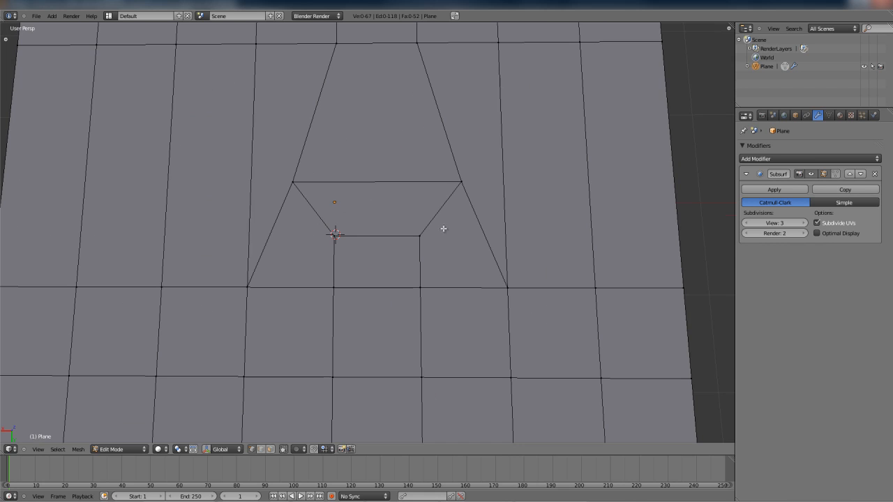
scroll(443, 273, down, 5)
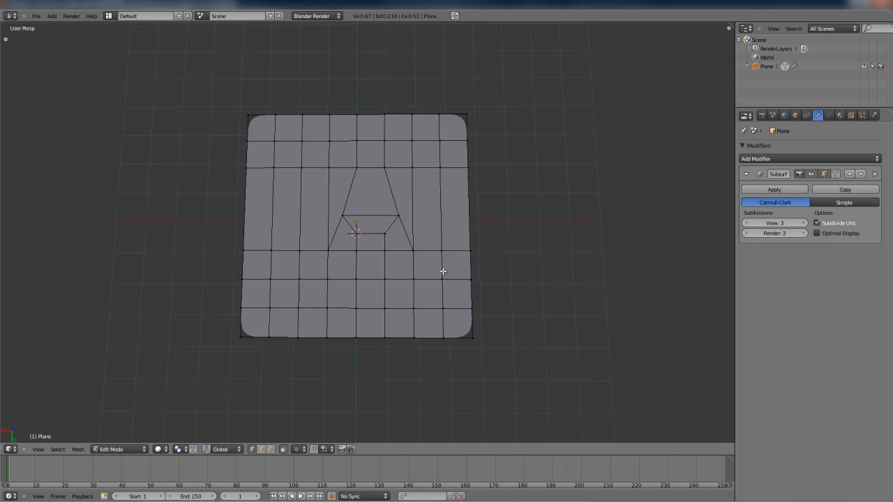
scroll(442, 269, up, 1)
middle_drag(442, 269, 423, 283)
scroll(394, 251, up, 4)
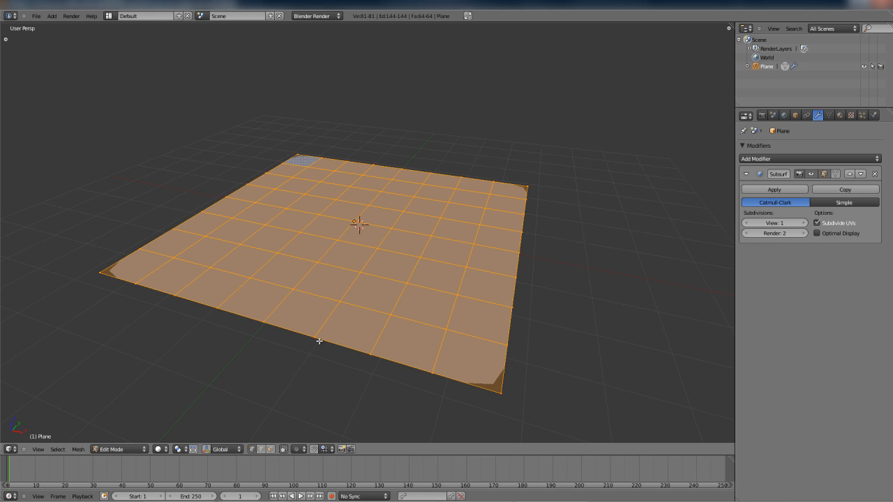
Step: On the fresh subdivided plane, select the four corner vertices of one face in the second column from the edge
middle_drag(336, 287, 421, 313)
scroll(402, 314, up, 4)
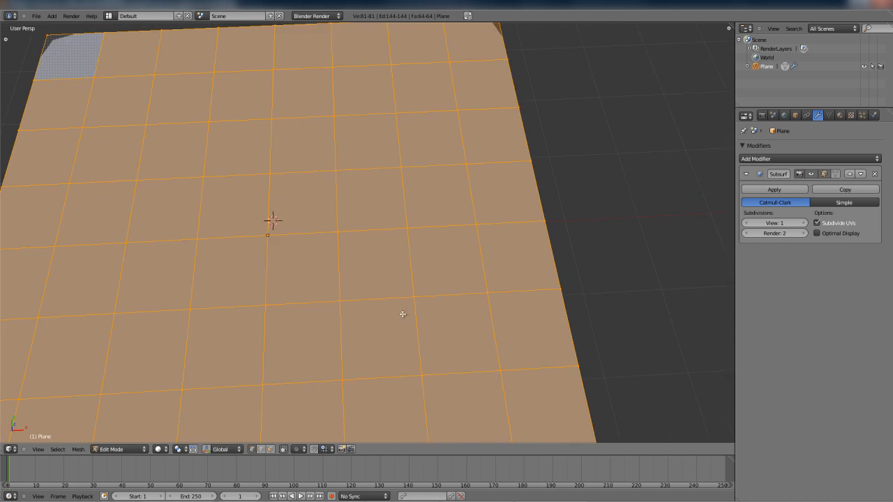
scroll(401, 317, down, 3)
scroll(484, 316, up, 2)
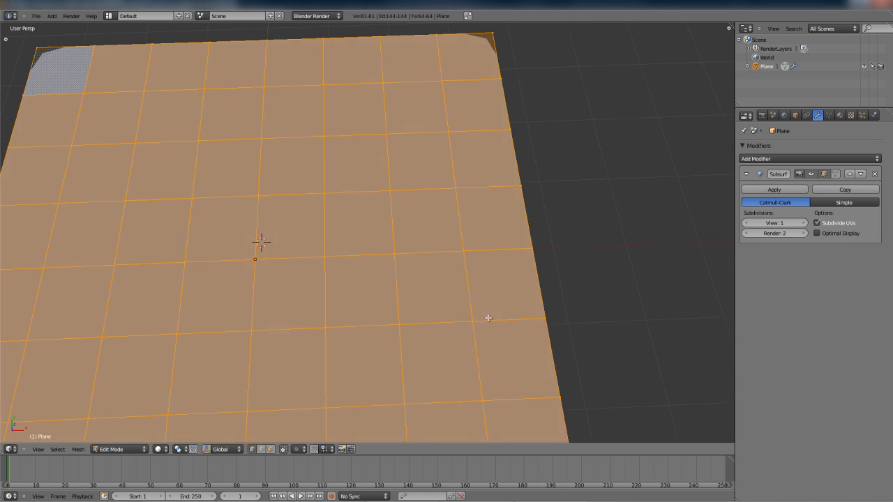
scroll(489, 318, up, 2)
scroll(451, 301, up, 1)
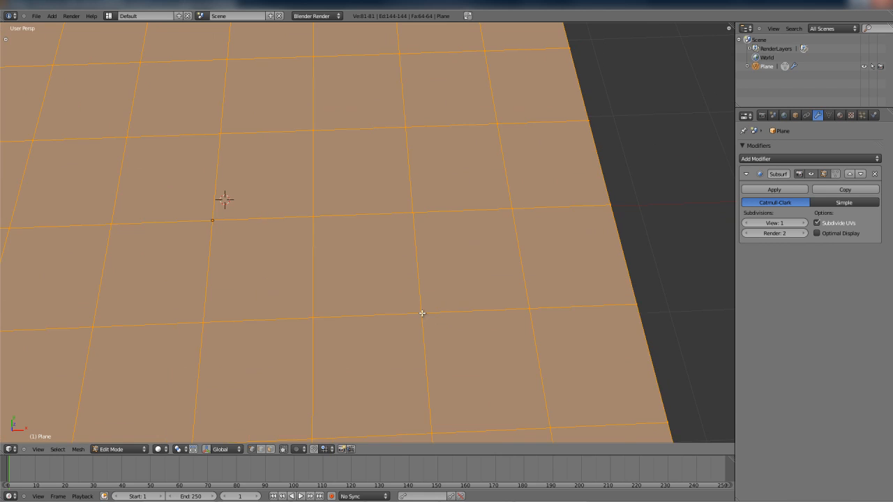
right_click(422, 313)
scroll(412, 303, down, 3)
shift+right_click(394, 220)
shift+right_click(451, 218)
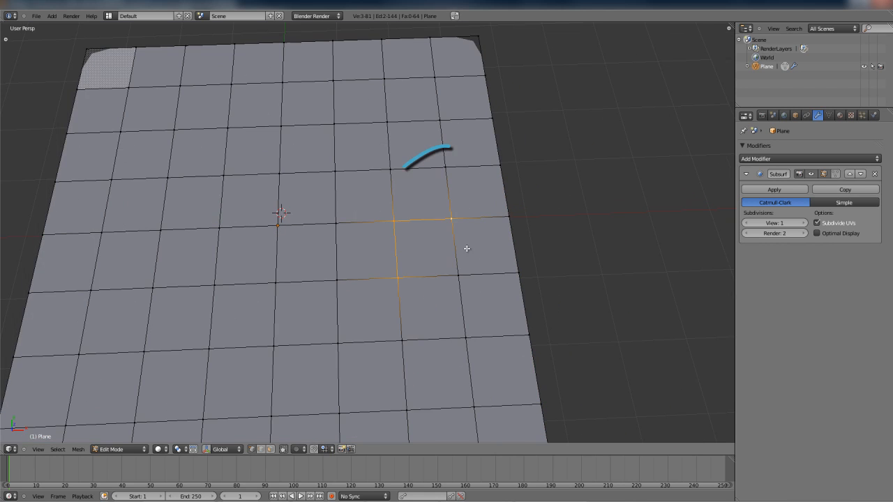
shift+right_click(457, 274)
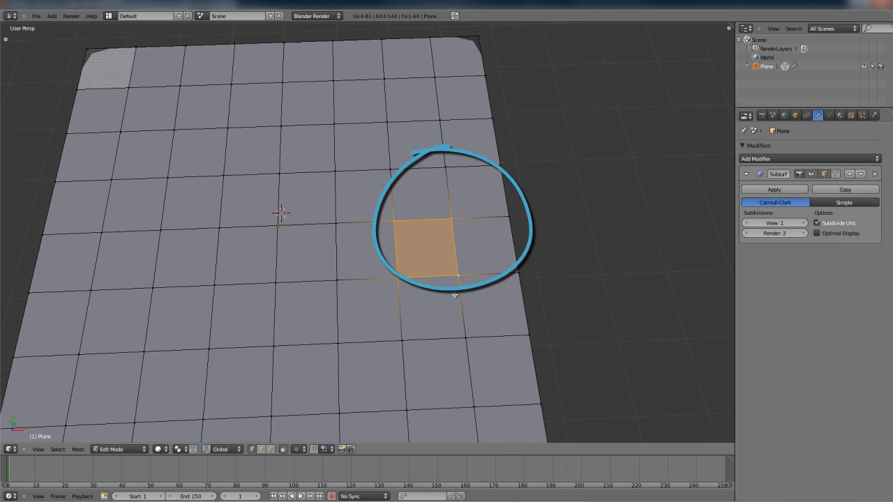
Step: Select the four corner vertices of the diagonally adjacent face instead
scroll(455, 295, up, 2)
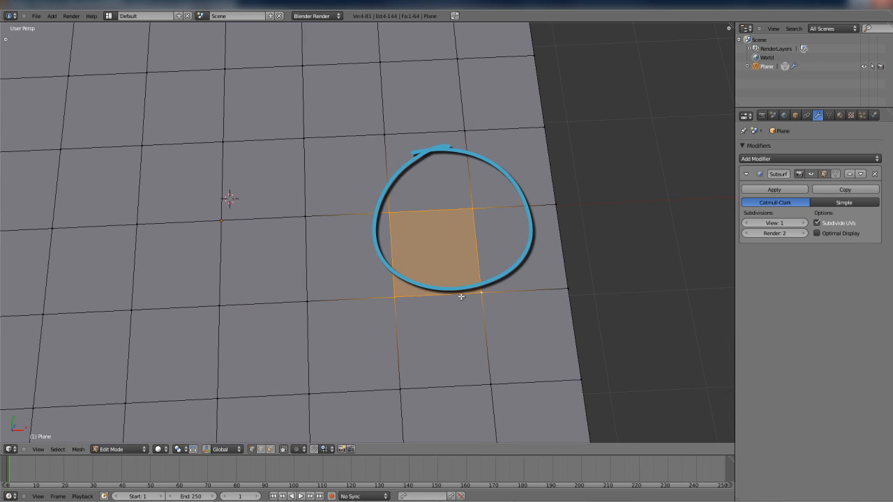
right_click(398, 387)
shift+right_click(309, 393)
shift+right_click(305, 298)
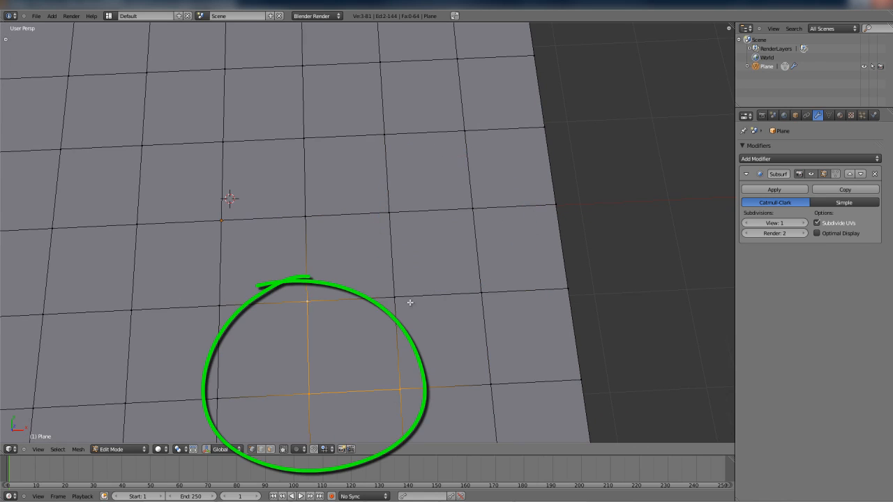
shift+right_click(405, 302)
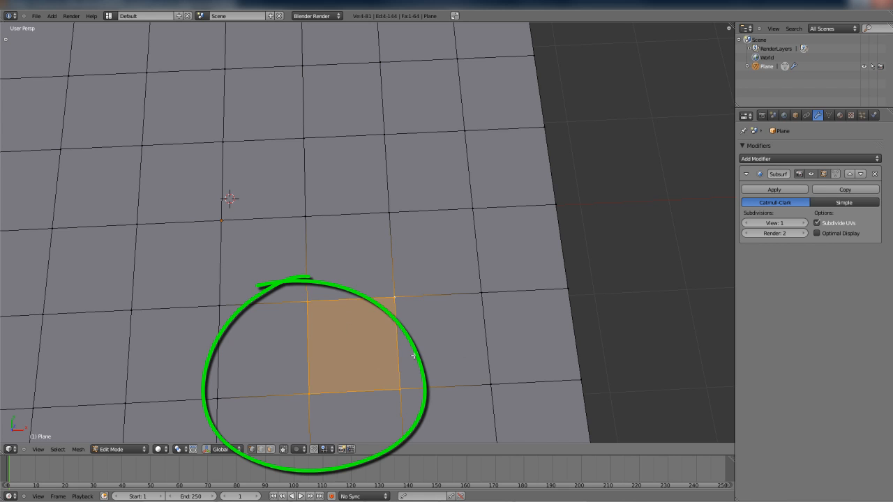
Step: Select only the vertex shared by the two diagonal faces, try moving it freely and cancel the move
right_click(394, 297)
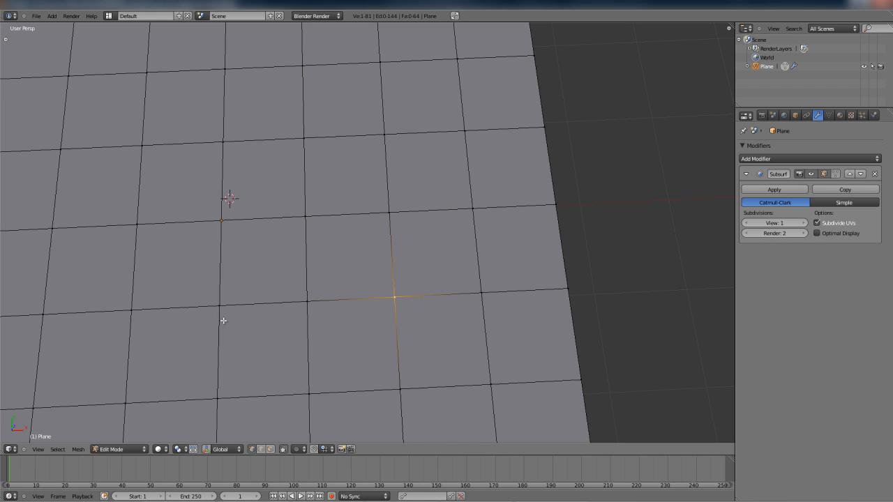
scroll(430, 344, up, 1)
shift+middle_drag(428, 345, 384, 279)
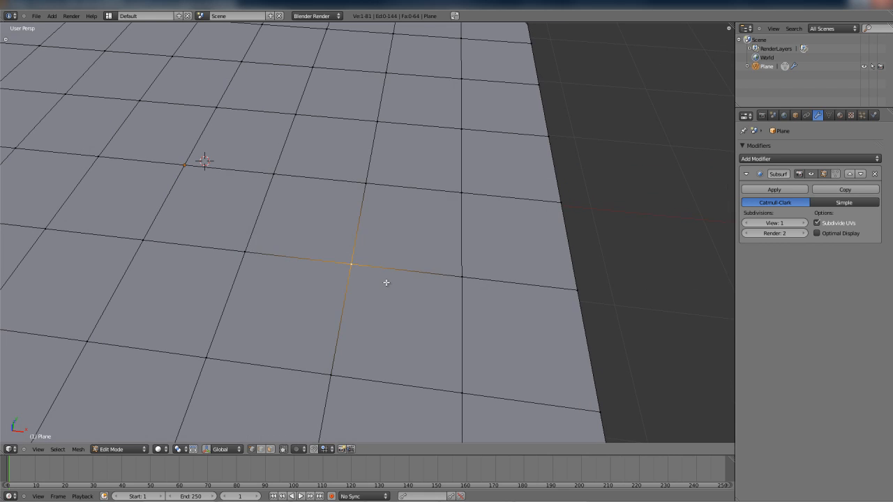
key(g)
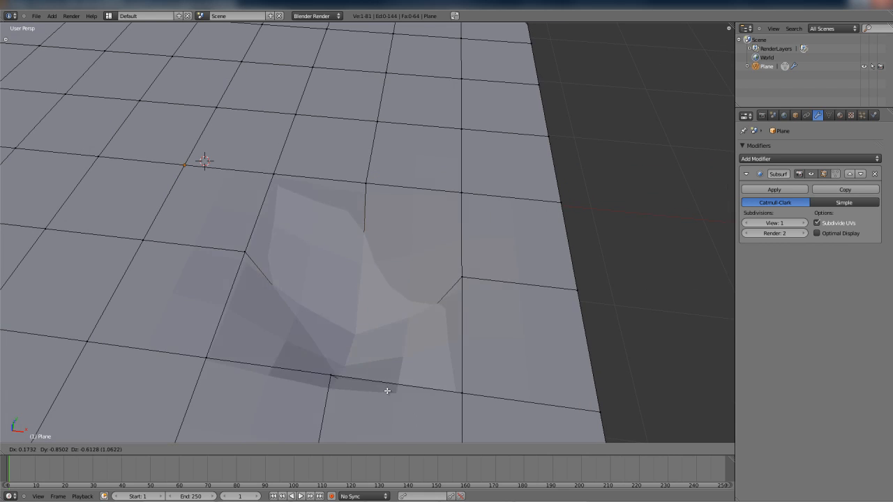
right_click(390, 244)
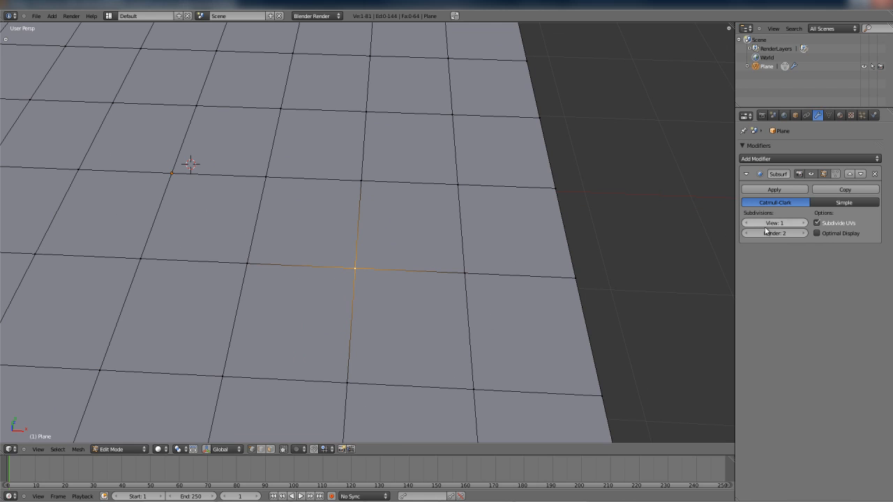
Step: Set the subdivision view level to 3, try moving the shared vertex again and cancel the move
click(804, 223)
click(804, 222)
key(g)
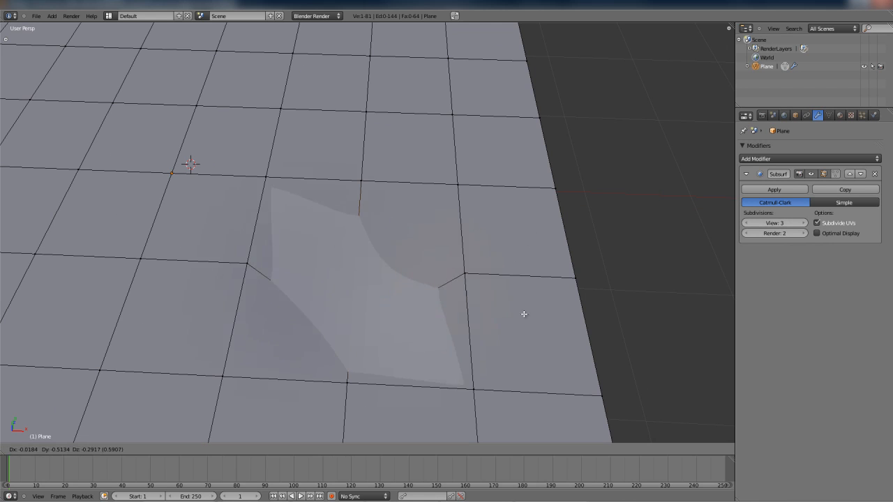
right_click(512, 340)
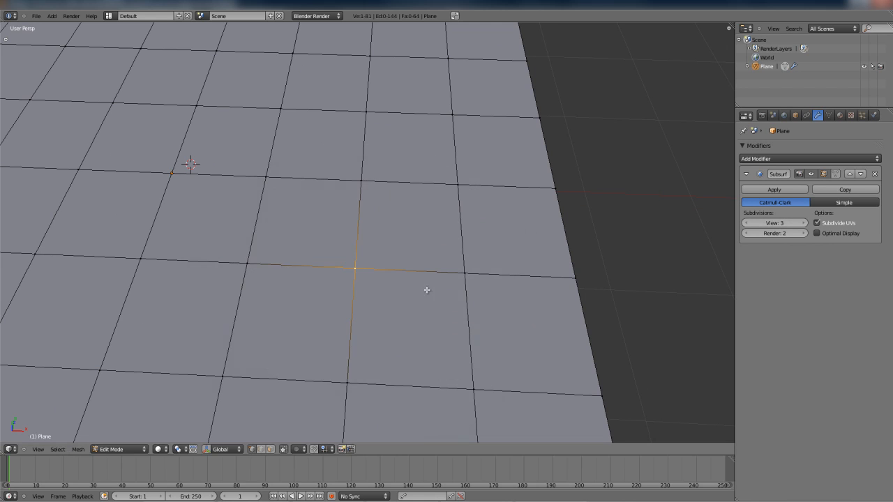
Step: Delete the selected shared vertex to open a hole in place of its four surrounding faces
scroll(428, 299, up, 1)
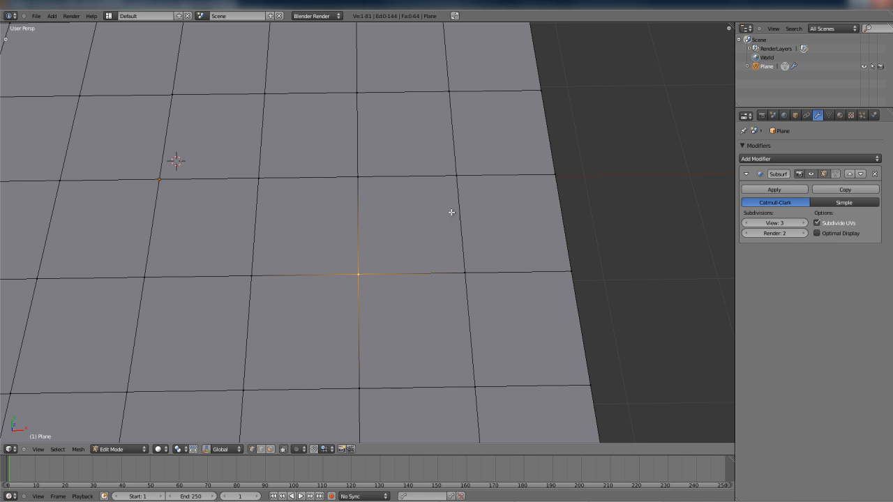
middle_drag(382, 301, 396, 276)
key(x)
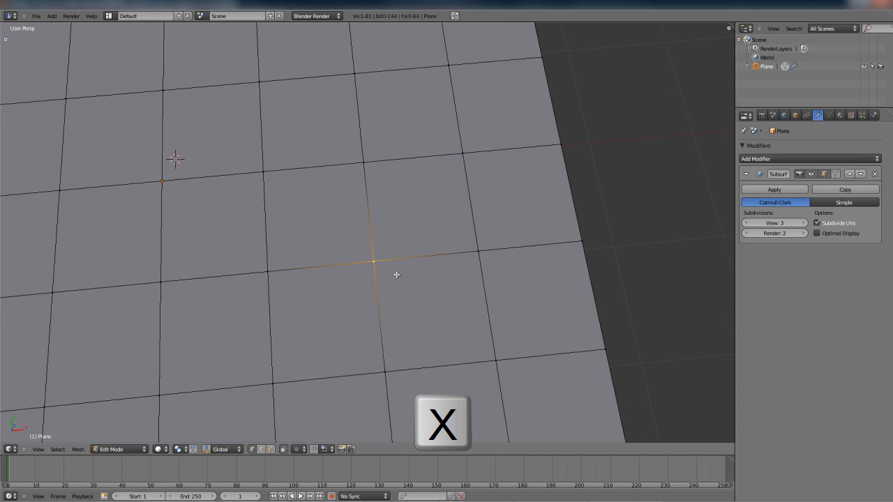
click(396, 275)
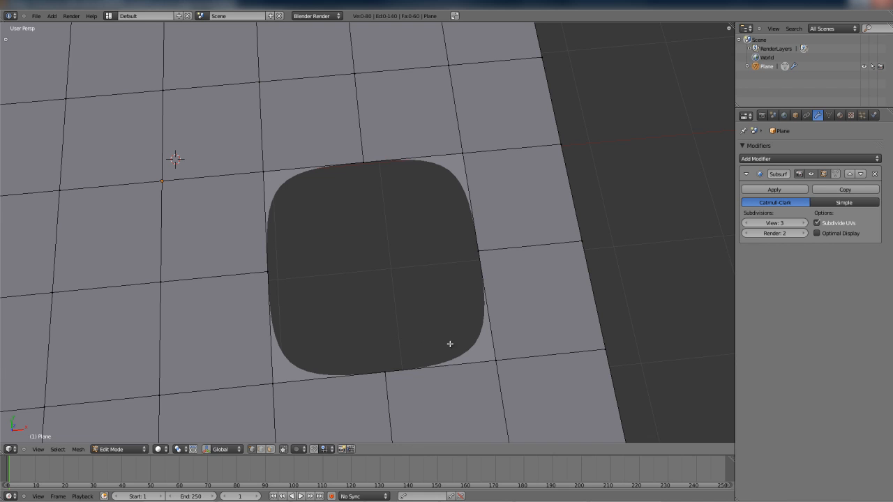
Step: Connect the upper-left and lower-right corner vertices of the hole with a diagonal edge
shift+middle_drag(451, 344, 464, 299)
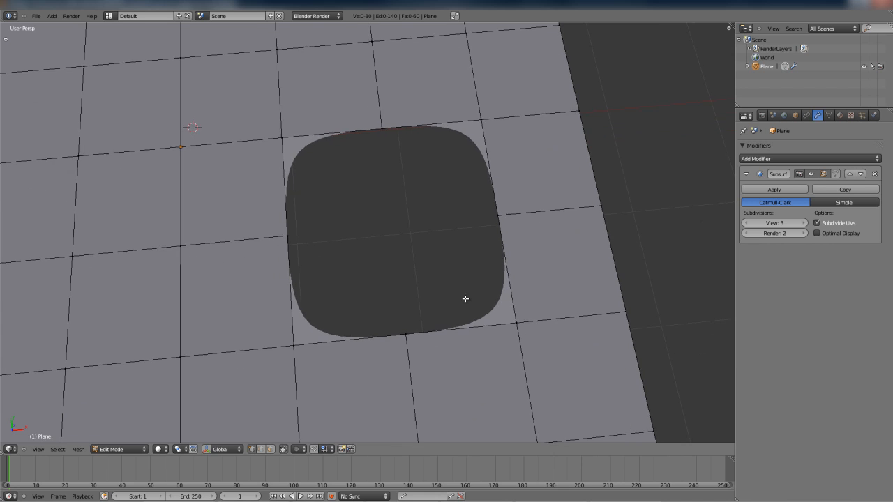
right_click(516, 325)
shift+right_click(281, 137)
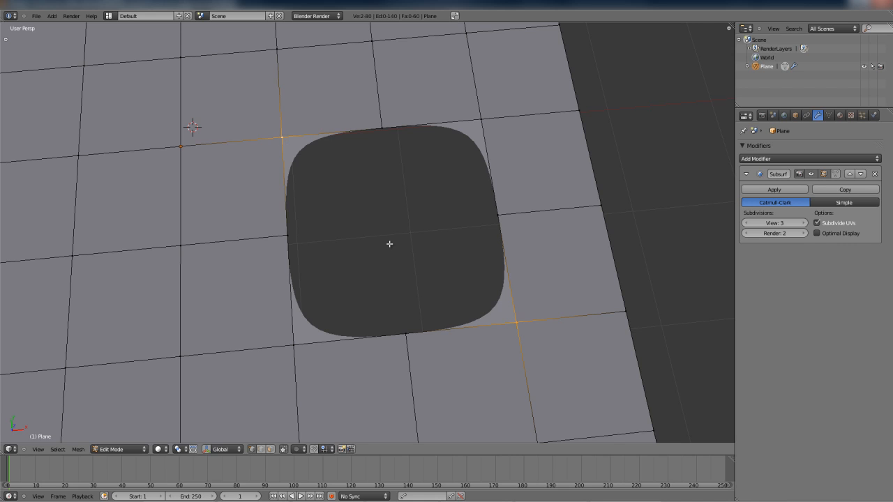
key(f)
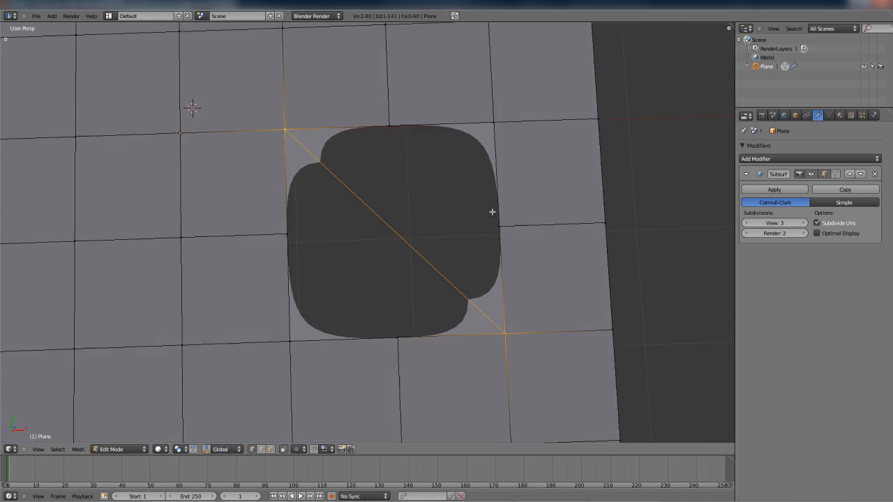
Step: Subdivide the diagonal edge once, select its midpoint vertex, and try moving it freely before cancelling the move
scroll(378, 278, up, 2)
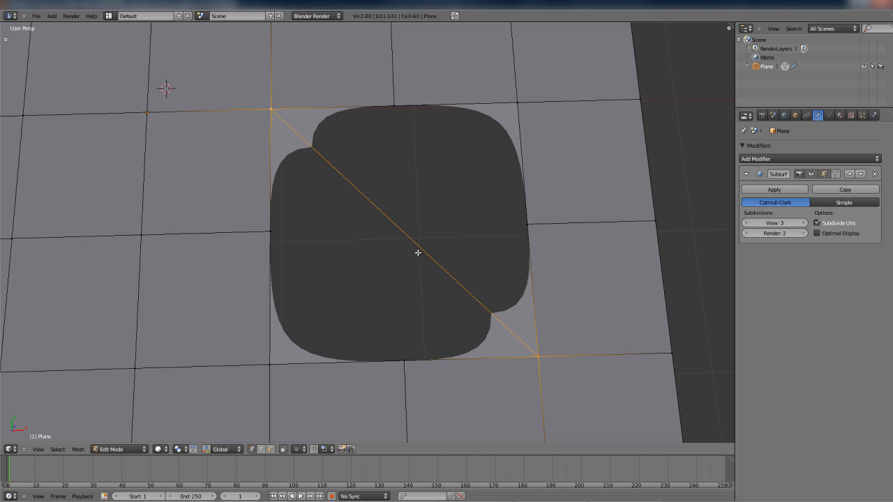
key(w)
click(364, 260)
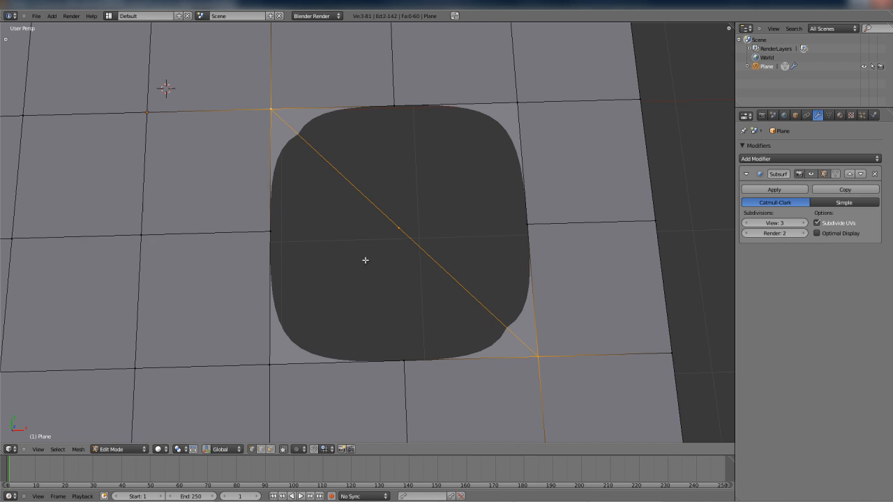
right_click(400, 228)
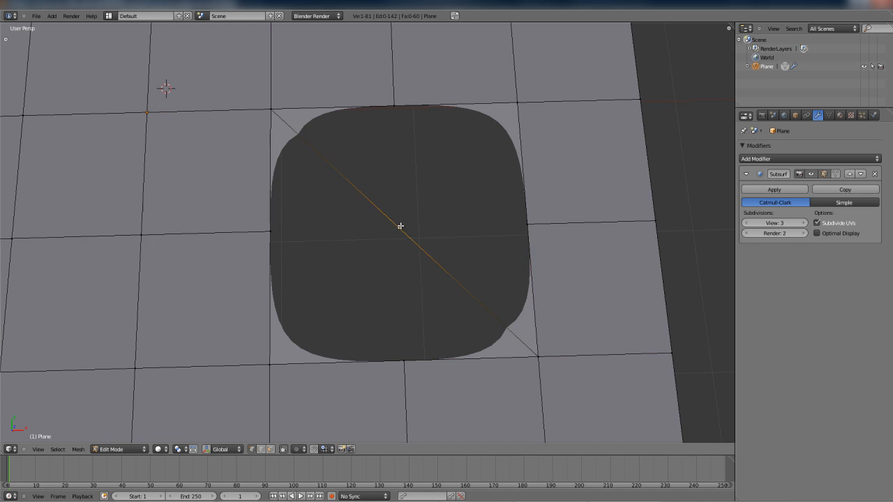
key(g)
right_click(417, 237)
Step: Try filling the lower-left half of the hole with two faces meeting at the diagonal's midpoint, and undo both
right_click(411, 355)
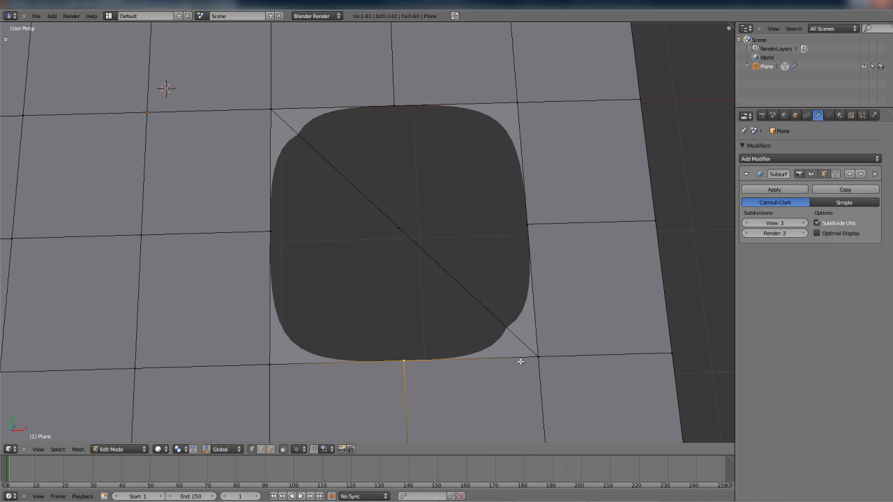
shift+right_click(400, 230)
shift+right_click(269, 364)
key(f)
right_drag(269, 364, 381, 213)
right_click(385, 231)
shift+right_click(400, 230)
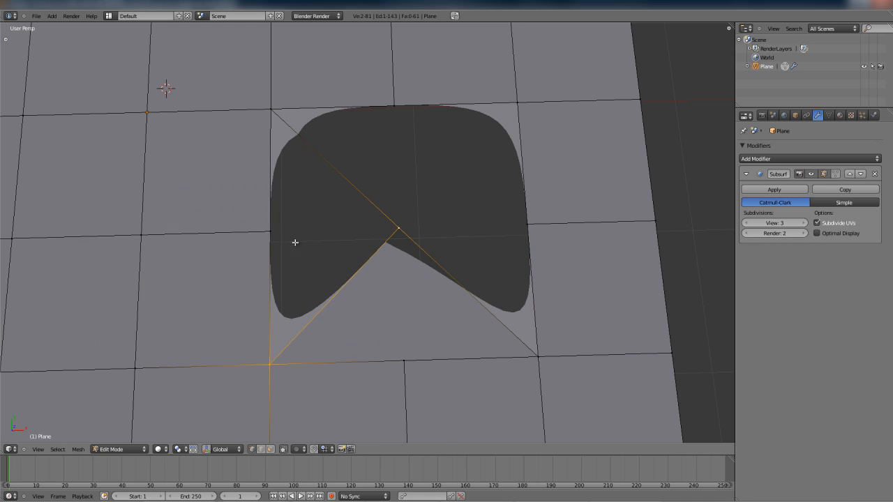
shift+right_click(266, 116)
key(f)
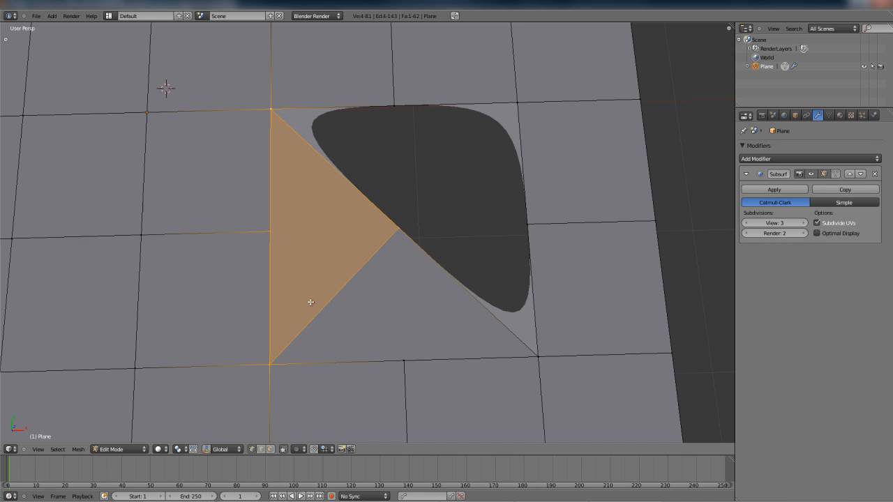
key(ctrl+z)
key(ctrl+z)
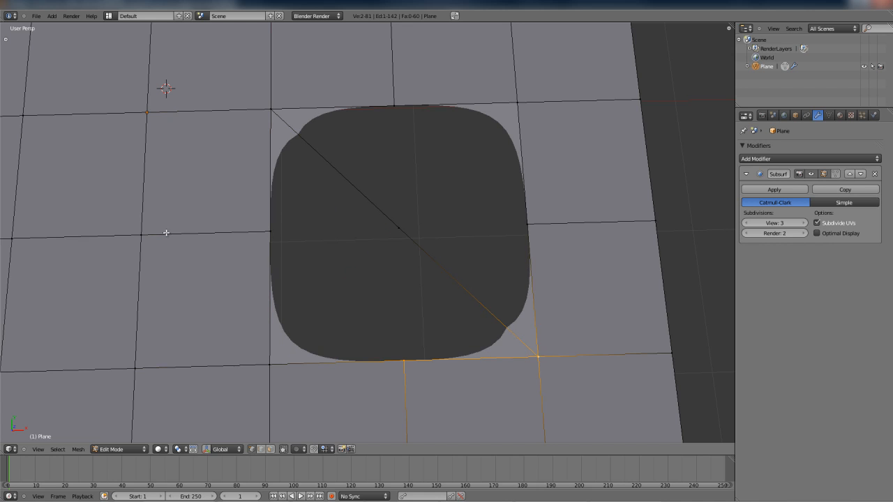
Step: Connect the middle vertices of the hole's left and lower sides with an edge parallel to the long diagonal
right_click(272, 233)
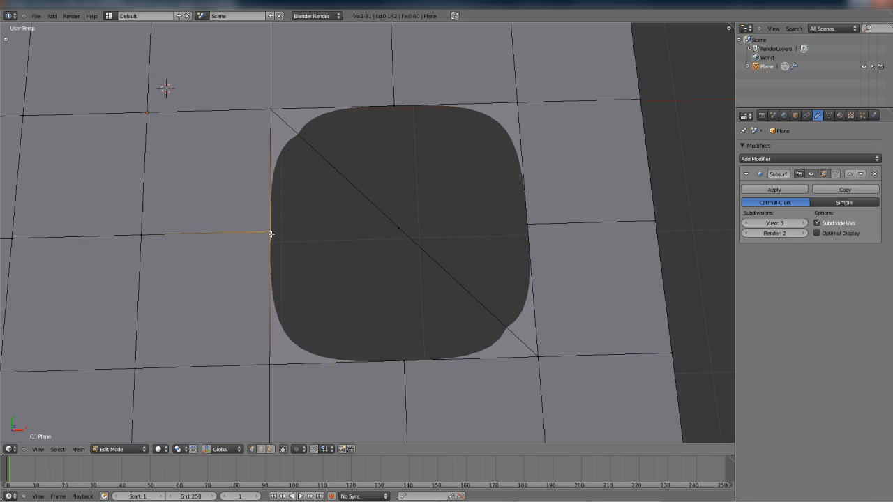
shift+right_click(407, 361)
shift+middle_drag(444, 373, 437, 297)
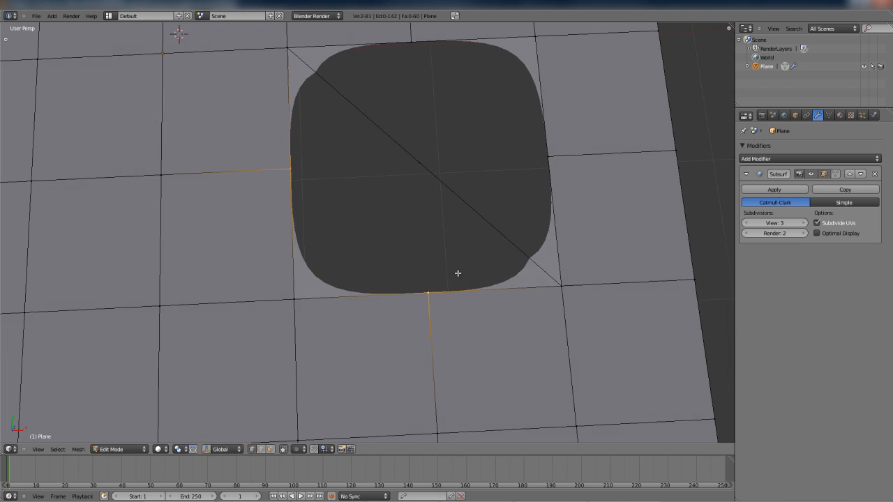
shift+middle_drag(458, 273, 455, 299)
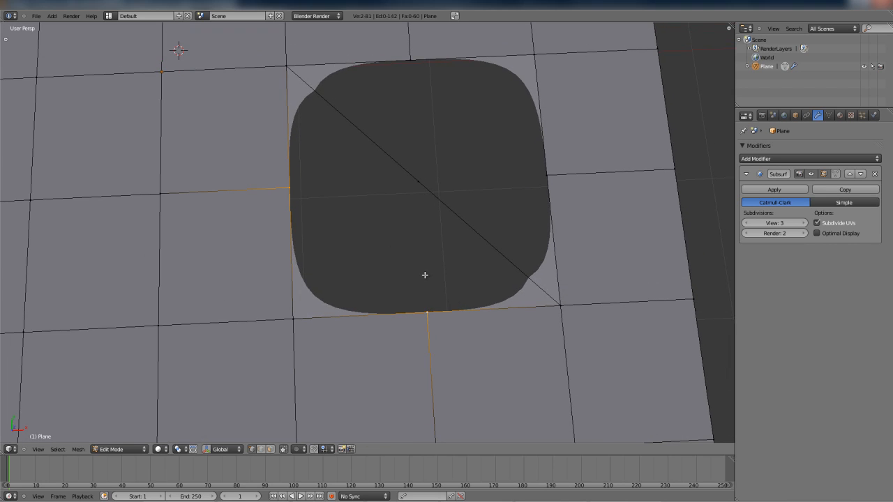
key(f)
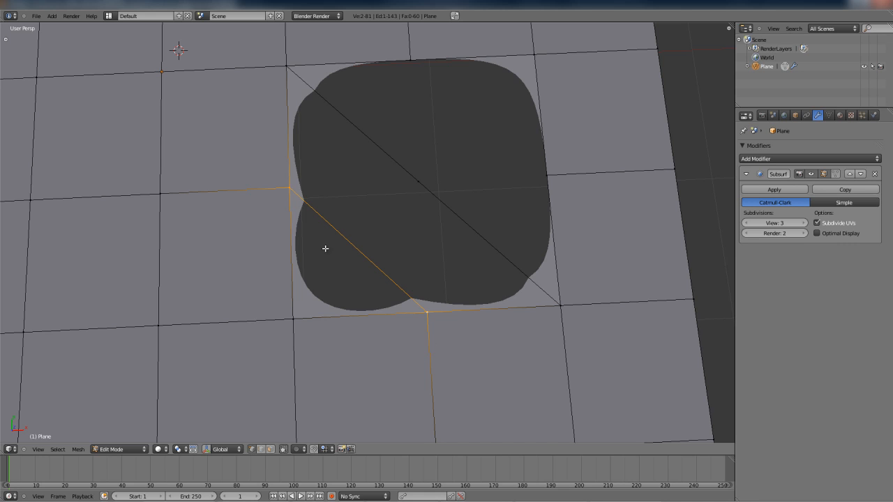
Step: Try filling the hole's lower-left corner with a triangular face, and undo it
right_click(293, 316)
shift+right_click(426, 313)
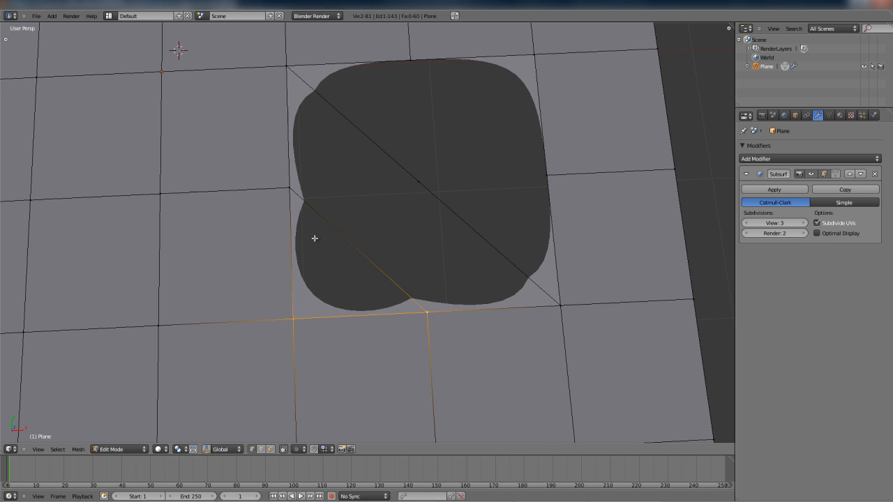
shift+right_click(290, 190)
key(f)
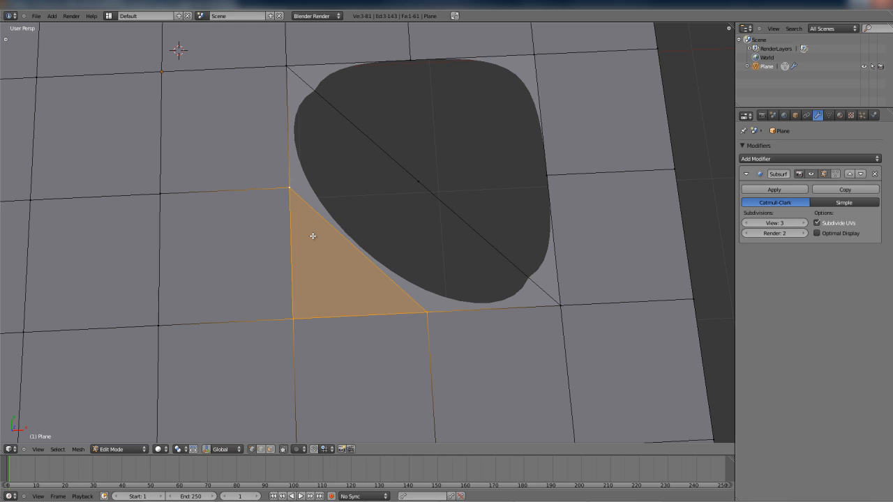
key(ctrl+z)
Step: Subdivide the short lower-left diagonal edge once to give it a midpoint vertex
shift+right_click(290, 189)
shift+right_click(426, 311)
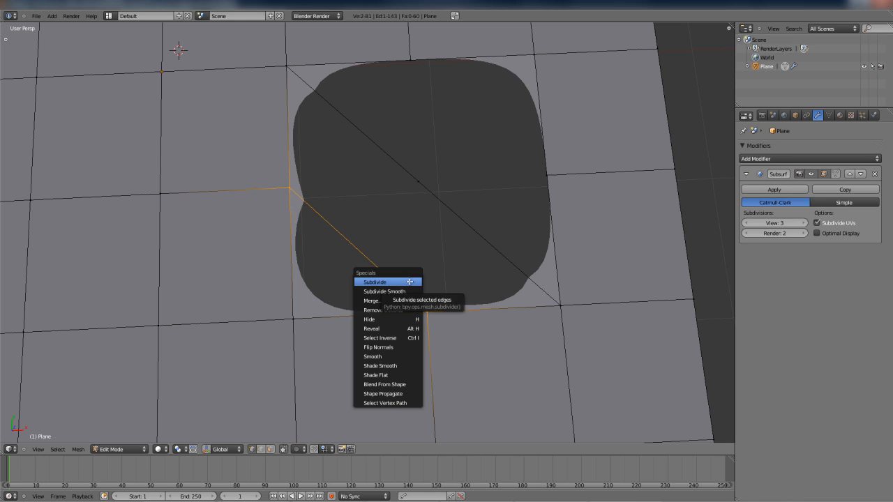
click(409, 281)
Step: Fill the hole's lower-left corner with a four-vertex face that uses the short diagonal's new midpoint
right_click(355, 248)
shift+right_click(426, 311)
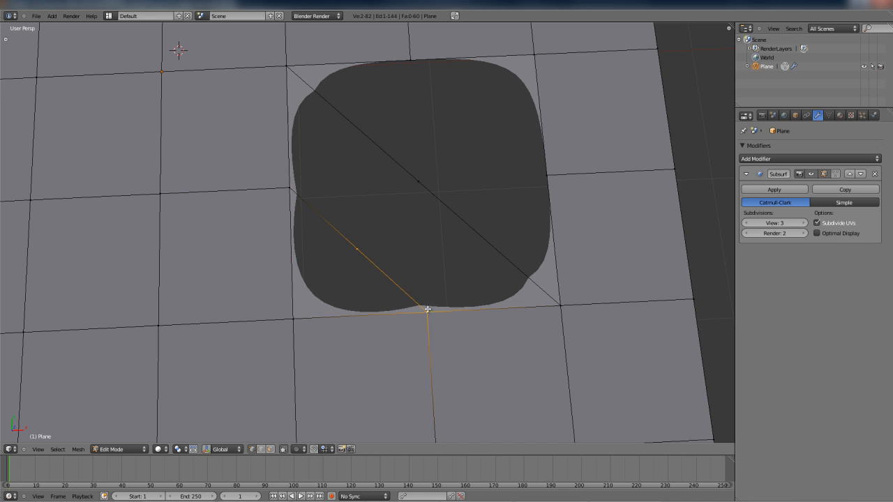
shift+right_click(295, 318)
shift+right_click(292, 194)
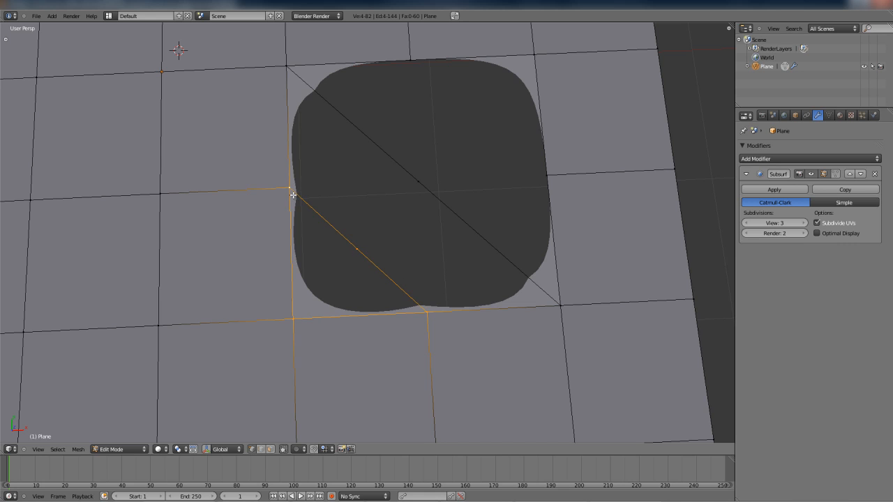
key(f)
Step: Move the short diagonal's midpoint about 0.4 units towards the midpoint of the long diagonal
right_click(360, 250)
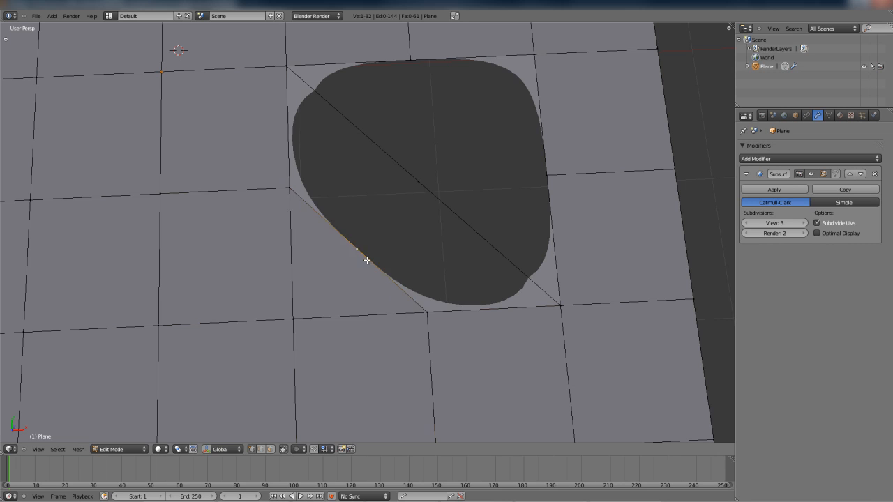
key(g)
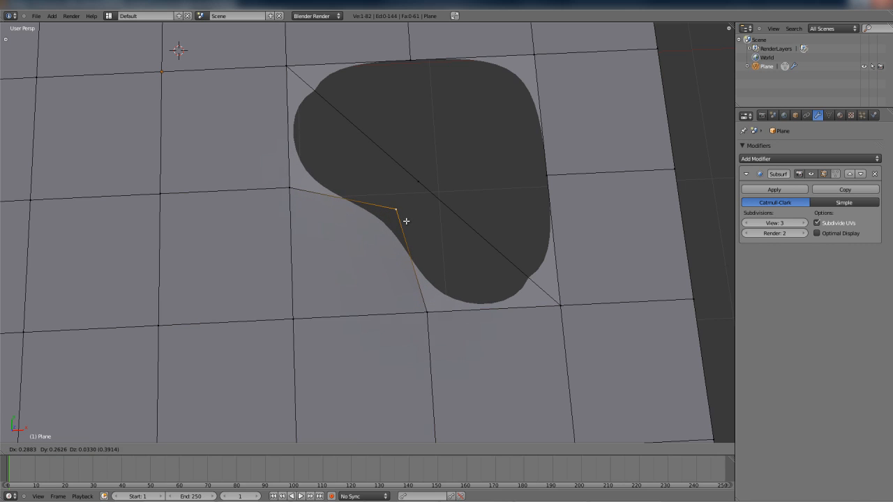
click(403, 224)
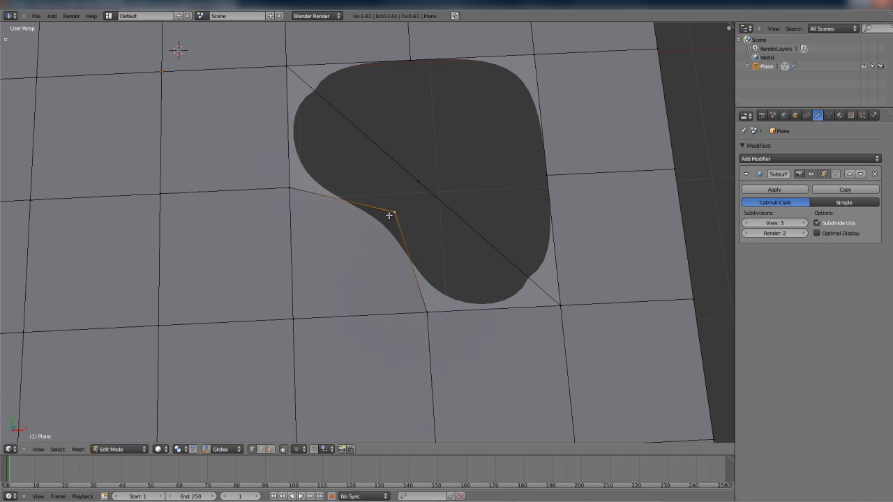
Step: Fill a quad between the moved vertex, the long diagonal's midpoint, the lower side's middle vertex and the lower-right corner
shift+right_click(418, 185)
shift+right_click(427, 311)
shift+right_click(561, 307)
key(f)
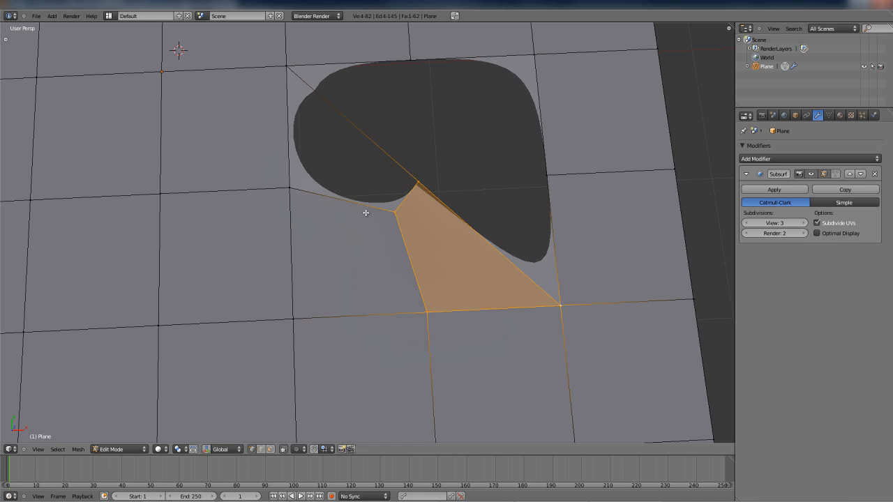
Step: Fill the matching quad between the moved vertex, the long diagonal's midpoint, the left side's middle vertex and the upper-left corner
right_click(394, 210)
shift+right_click(416, 185)
shift+right_click(292, 189)
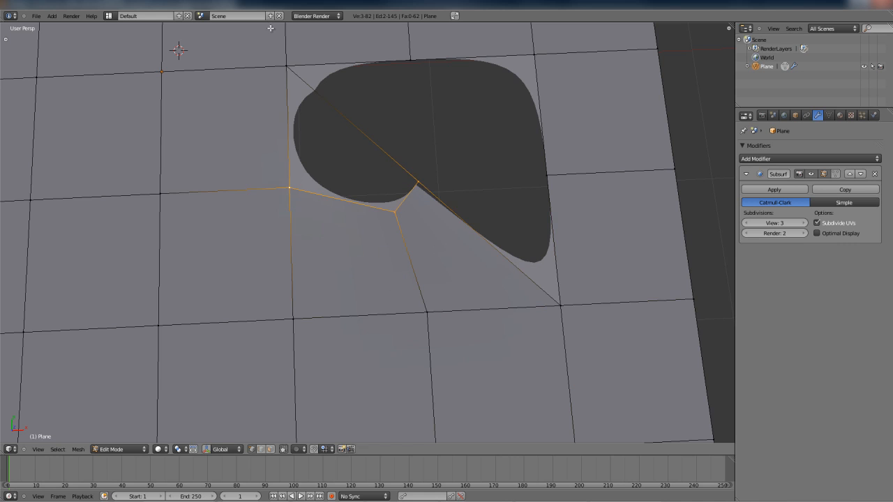
shift+right_click(285, 68)
key(f)
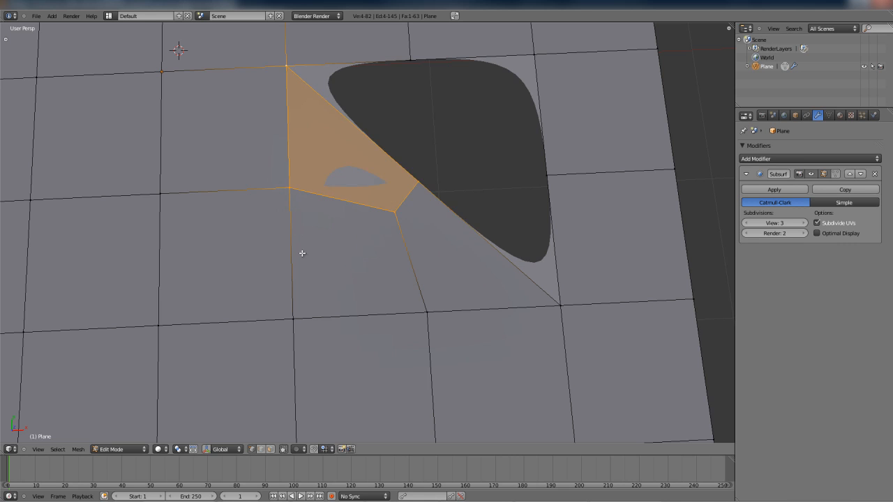
scroll(337, 264, down, 4)
key(a)
scroll(377, 253, up, 3)
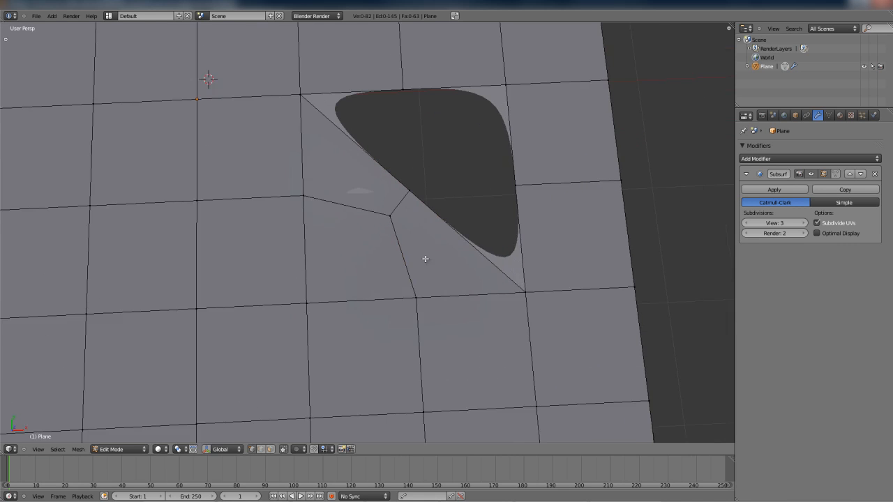
Step: Connect the middle vertices of the hole's upper and right sides with an edge and subdivide it once
shift+middle_drag(453, 243, 415, 301)
right_click(476, 245)
shift+right_click(367, 147)
key(w)
click(409, 194)
Step: Move the new edge's midpoint towards the long diagonal and fill the hole's upper-right corner with a quad
right_click(420, 195)
key(g)
click(398, 217)
shift+right_click(368, 148)
shift+right_click(459, 148)
shift+right_click(476, 248)
key(f)
Step: Fill a quad between the right side's middle vertex, the lower-right corner, the long diagonal's midpoint and the moved upper-right vertex
right_click(477, 249)
shift+right_click(484, 353)
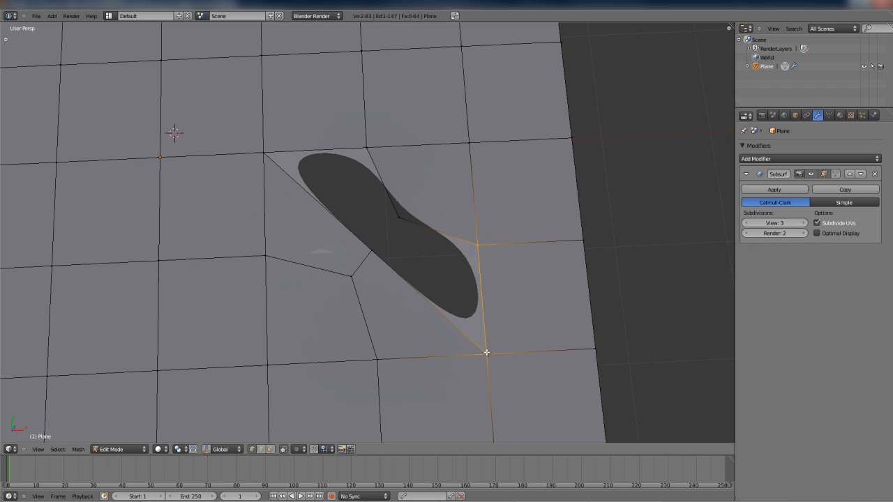
shift+right_click(370, 251)
shift+right_click(398, 219)
key(f)
Step: Close the remaining hole with a quad between the two inner vertices, the upper-left corner and the upper side's middle vertex
right_click(397, 222)
shift+right_click(368, 250)
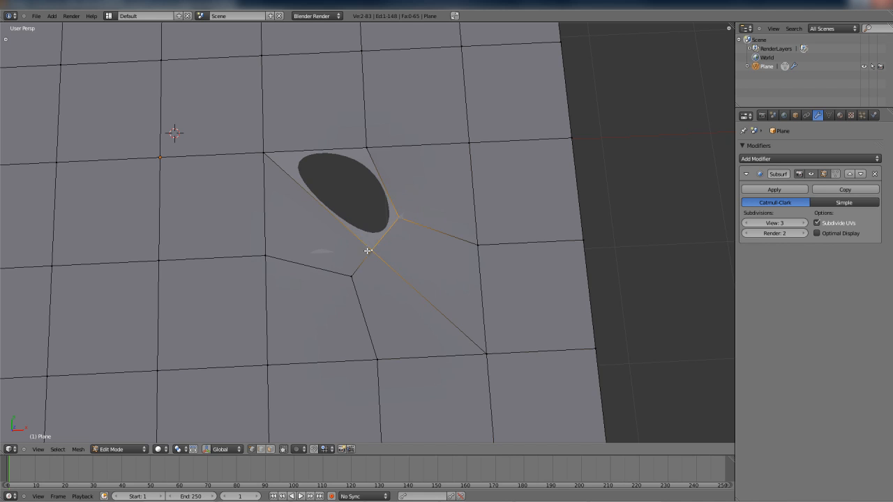
shift+right_click(265, 155)
shift+right_click(368, 149)
key(f)
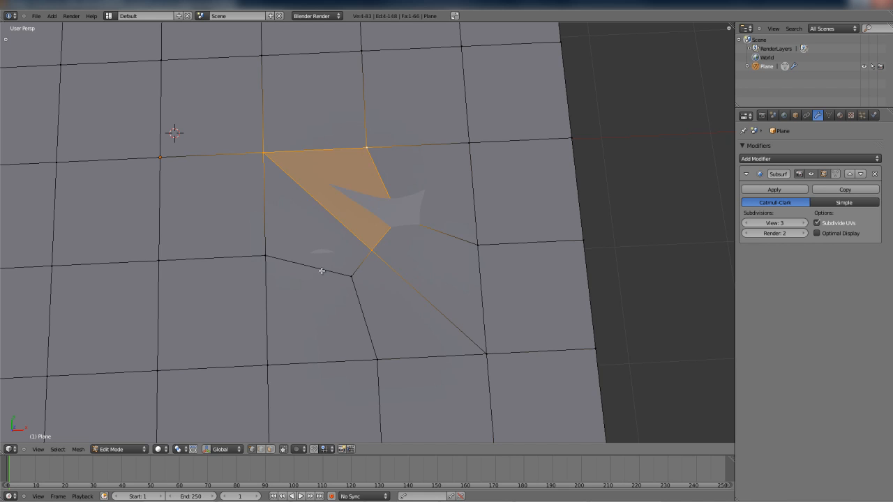
Step: Select the edge loops bounding the lower-left region and add all vertices inside that region with circle select
alt+right_click(211, 260)
alt+shift+right_click(365, 324)
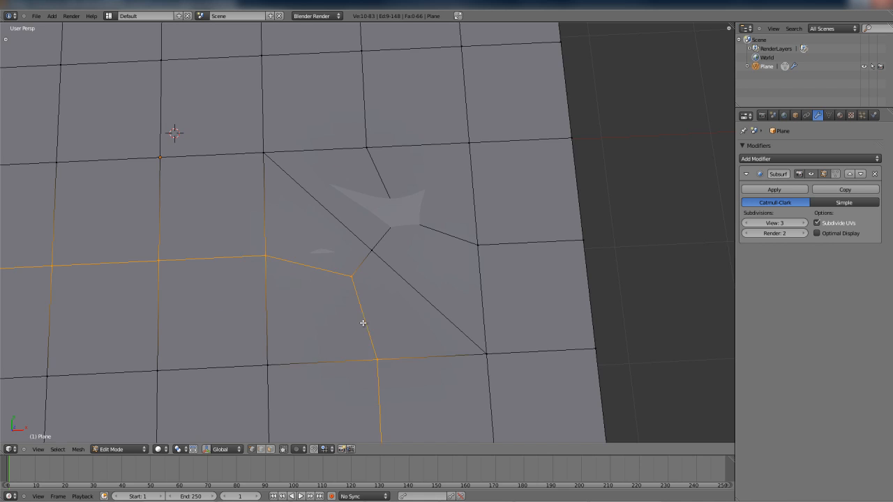
scroll(290, 275, down, 5)
scroll(216, 246, up, 2)
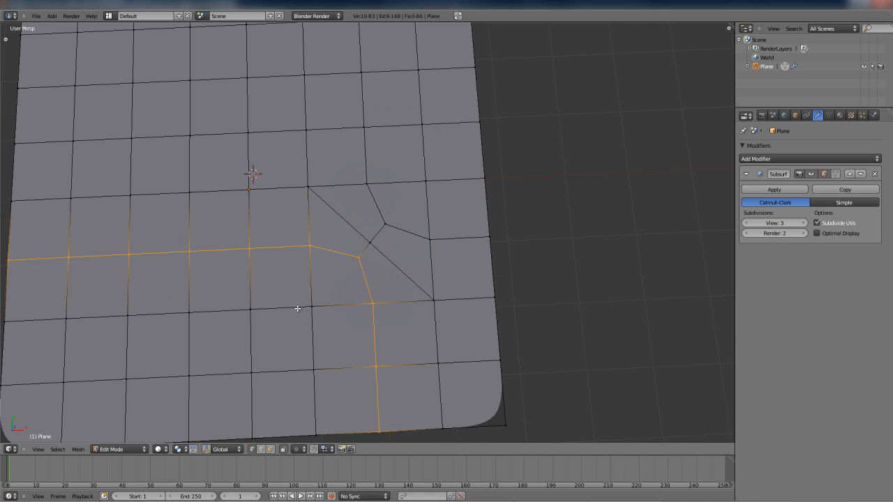
scroll(287, 314, down, 1)
key(c)
scroll(291, 321, down, 14)
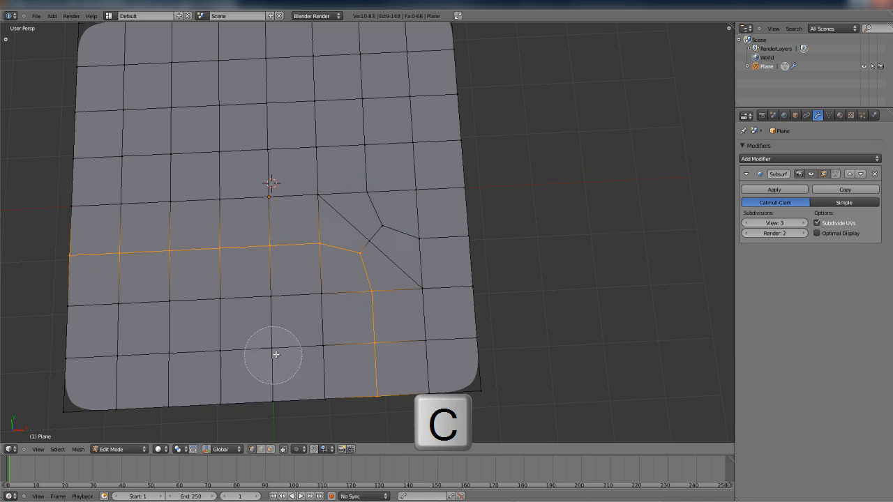
drag(283, 351, 82, 345)
right_click(111, 347)
middle_drag(432, 339, 449, 309)
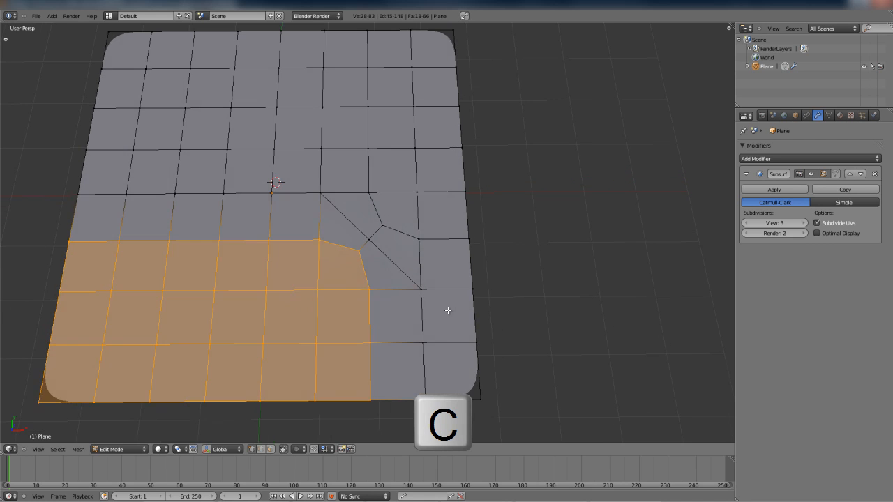
Step: Raise the selected lower-left region along the Z axis and clear the selection
key(g)
key(z)
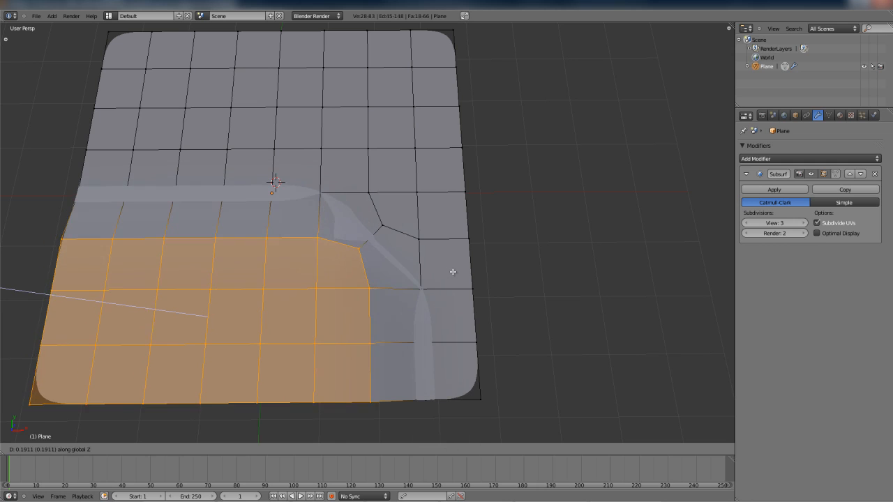
click(437, 231)
key(a)
Step: Select the edge loop bounding the upper-right region and add its enclosed vertices with circle select
alt+right_click(380, 215)
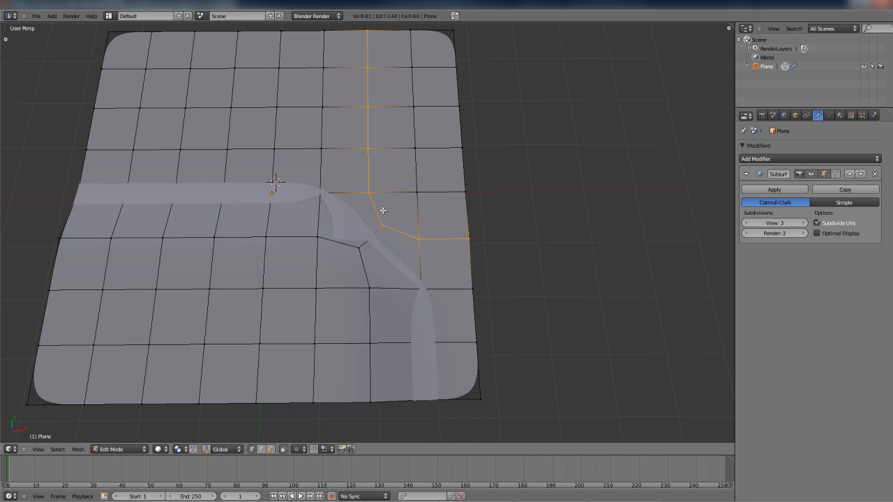
key(c)
mouse_move(425, 160)
mouse_down()
mouse_move(442, 83)
mouse_move(454, 217)
mouse_up()
right_click(454, 217)
Step: Raise the selected upper-right region along the Z axis, toggling wireframe shading to check the selection first
key(z)
scroll(463, 230, up, 3)
key(z)
key(g)
key(z)
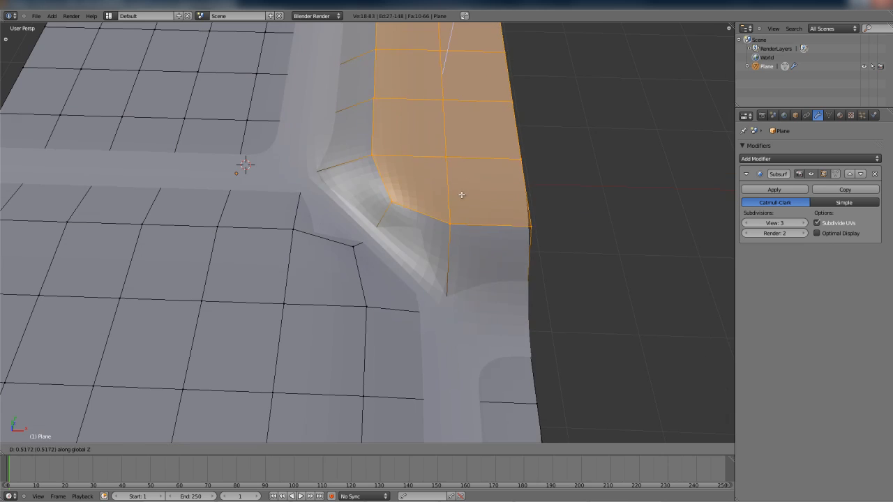
click(447, 217)
Step: Inspect the smoothed corner between the raised regions in Object Mode and return to Edit Mode
key(Tab)
middle_drag(447, 216, 319, 224)
key(Tab)
key(Tab)
middle_drag(454, 210, 506, 240)
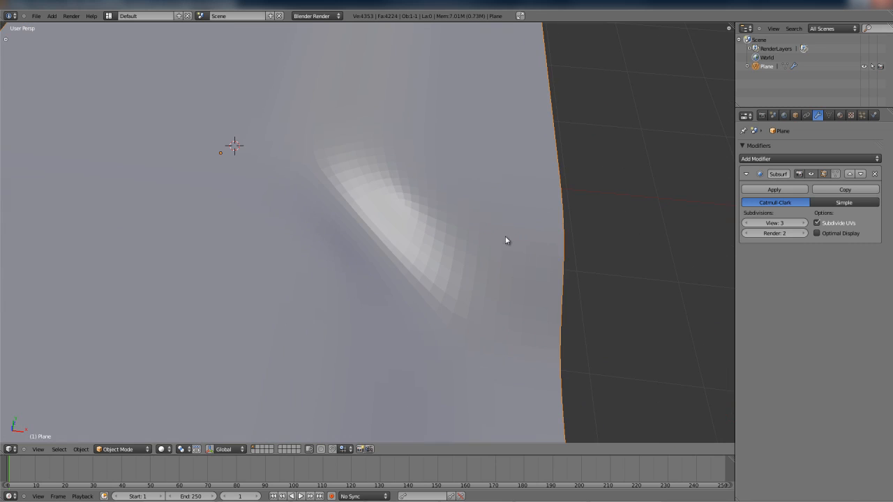
key(Tab)
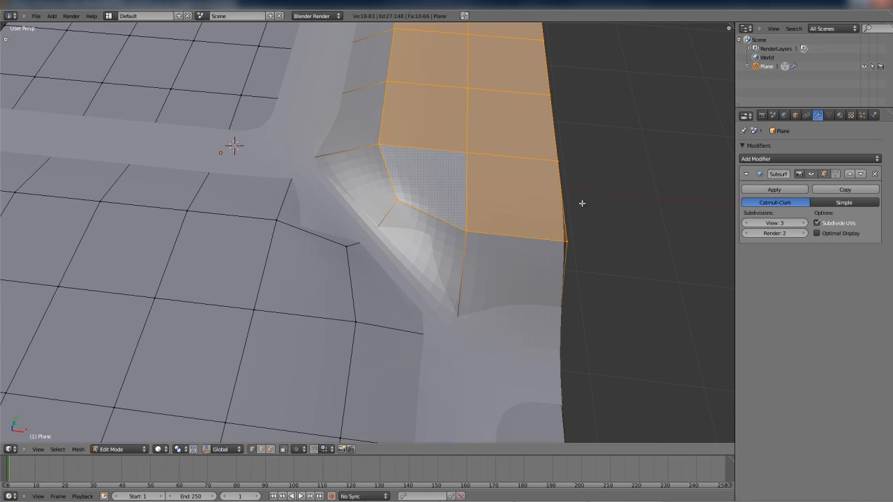
Step: Select the inner corner vertex of the raised upper-right region, try moving it freely and cancel the move
scroll(554, 123, down, 3)
middle_drag(532, 142, 523, 148)
scroll(426, 175, up, 1)
right_click(397, 211)
middle_drag(397, 211, 395, 186)
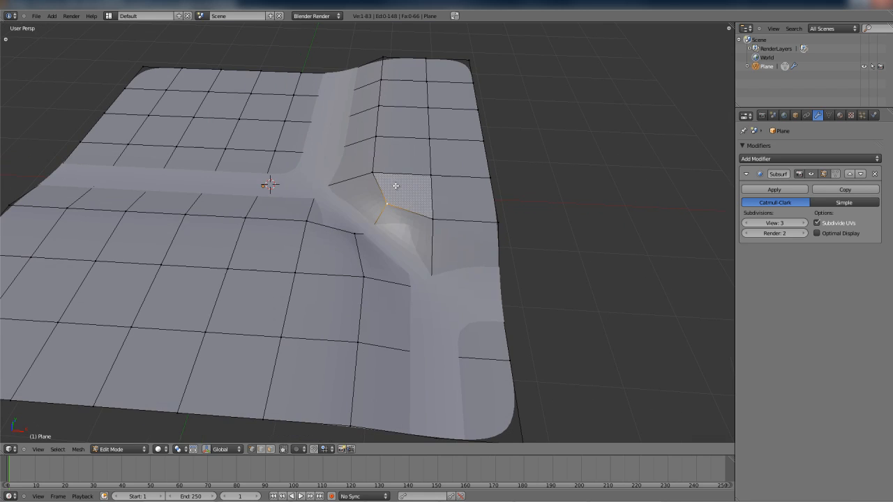
key(g)
right_click(417, 208)
Step: Select the inner corner vertex of the lower-left region, try moving it freely and along Z, and cancel both moves
scroll(423, 237, up, 3)
right_click(346, 236)
middle_drag(354, 237, 346, 239)
key(g)
right_click(393, 200)
middle_drag(404, 202, 385, 191)
key(g)
key(z)
right_click(393, 195)
Step: Move the upper-right region's inner corner vertex along the Z axis to adjust its height
right_click(400, 178)
key(g)
key(z)
click(399, 206)
middle_drag(395, 204, 443, 233)
key(Tab)
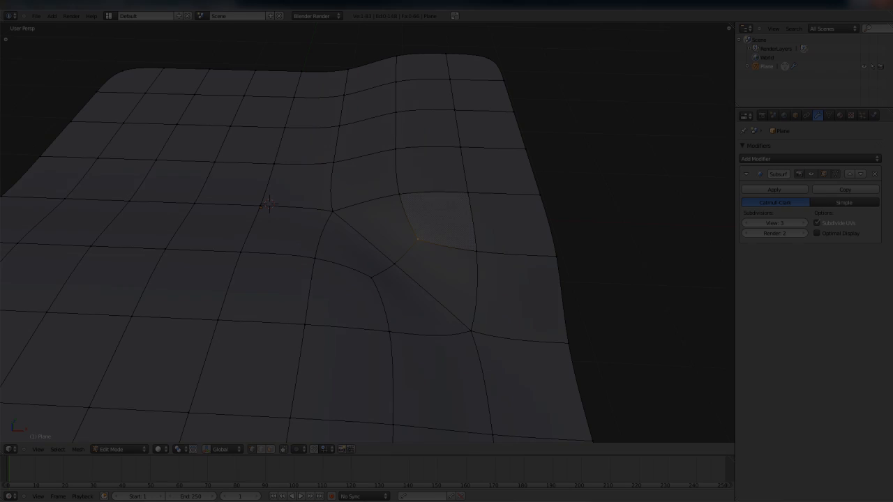